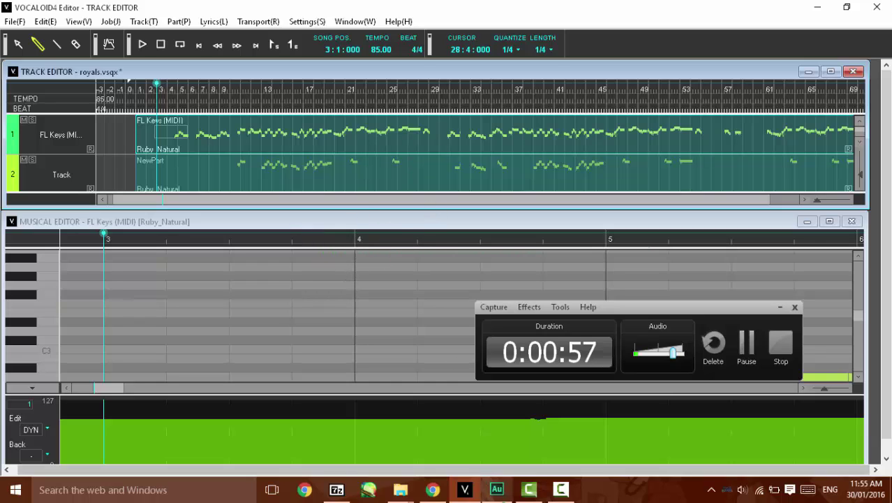
Switch to Adobe Audition, decline opening the Audio Hardware preferences, and return to VOCALOID4 Editor.
left_click(497, 488)
left_click(566, 271)
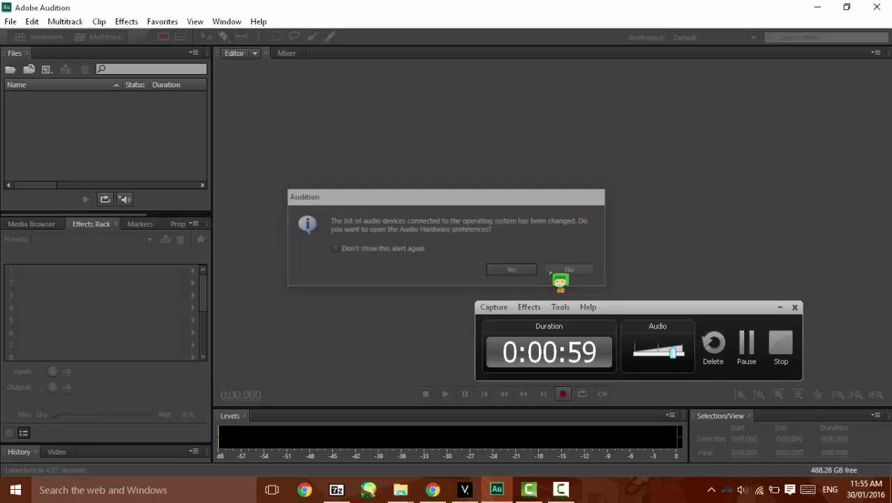
left_click(497, 489)
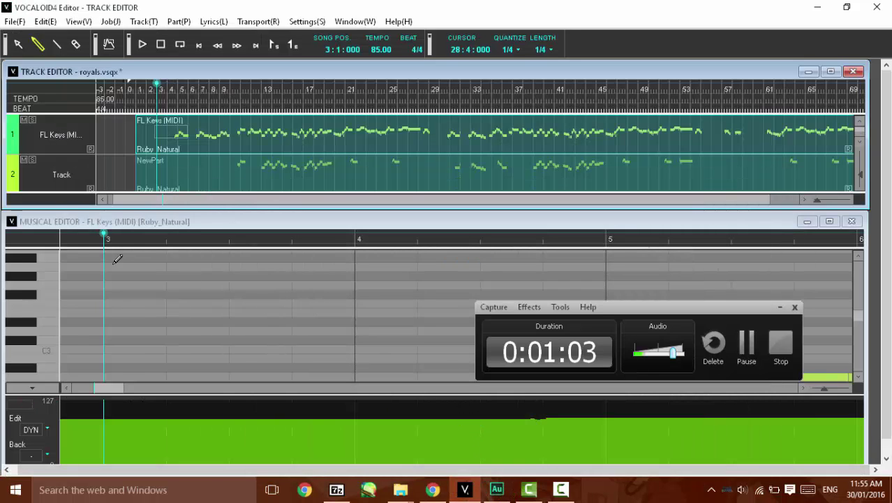
Go to the first sung phrase around measure 5 and compare its Velocity and Dynamics parameter graphs.
left_click(185, 93)
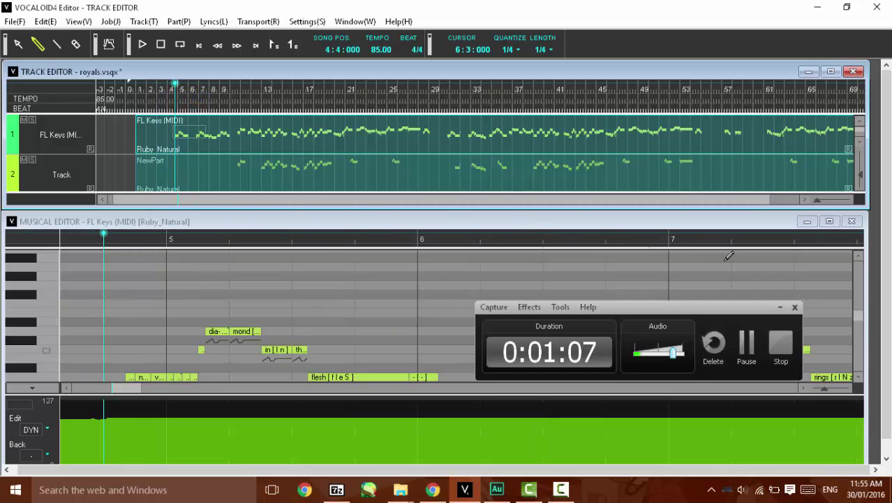
left_click_drag(858, 319, 858, 324)
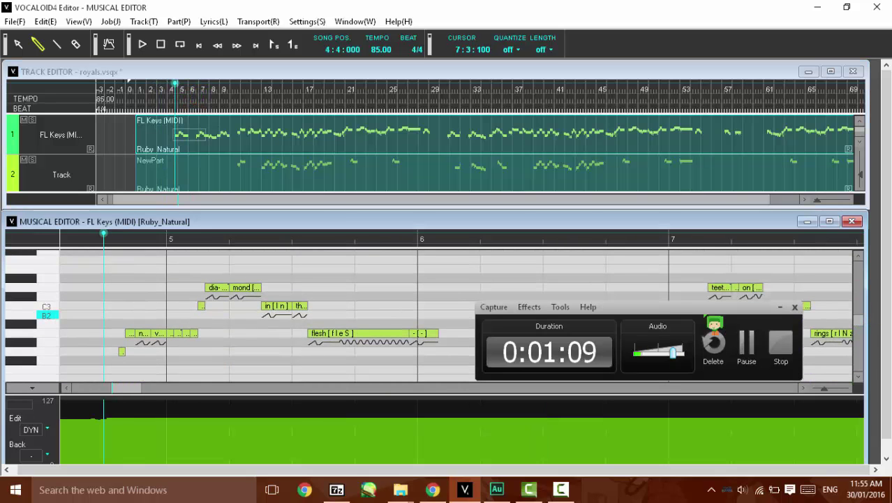
left_click(35, 430)
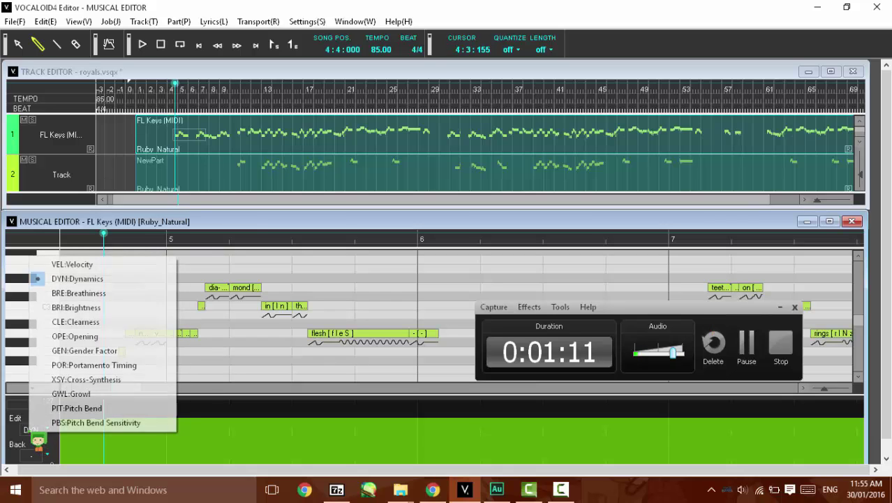
left_click(72, 264)
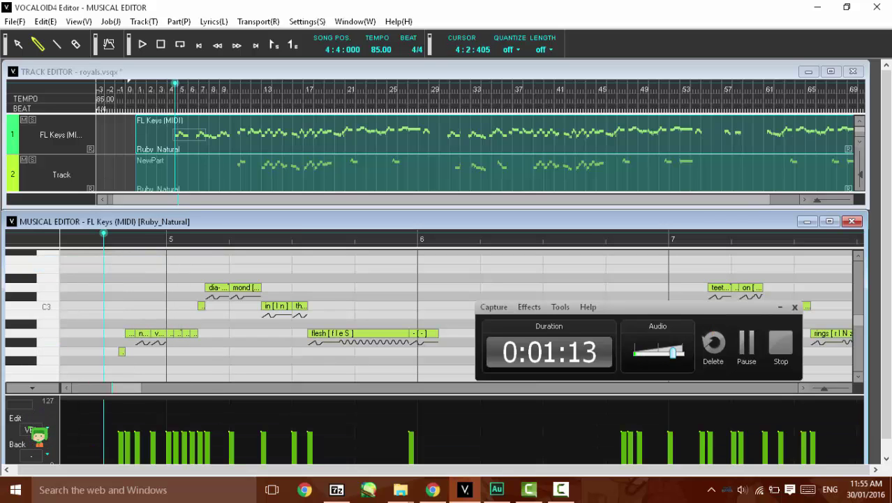
left_click(35, 430)
left_click(82, 275)
left_click(39, 429)
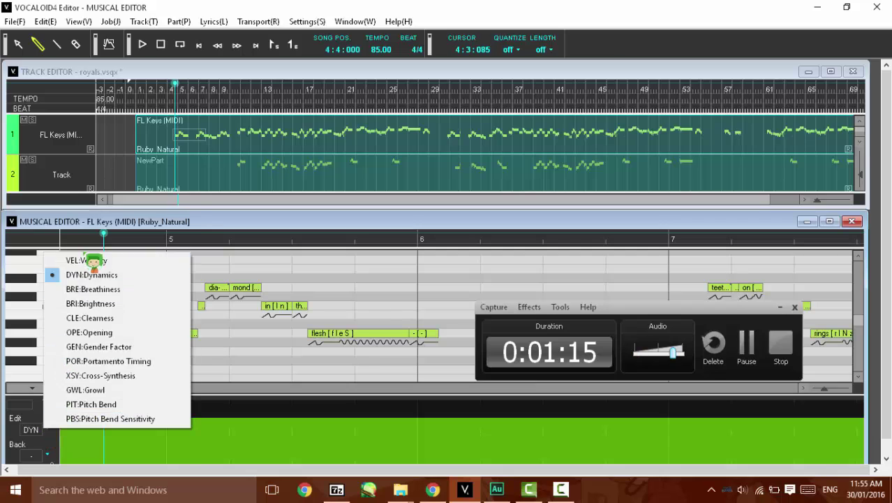
left_click(93, 260)
left_click(33, 429)
left_click(82, 275)
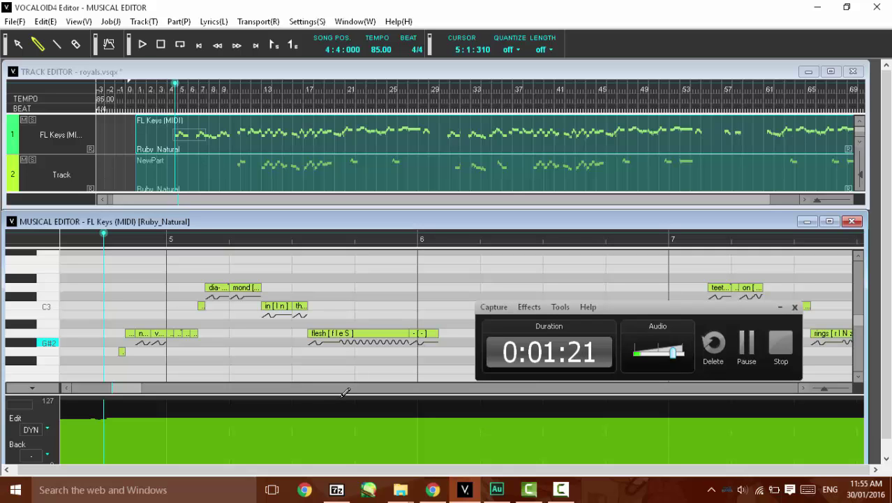
Examine the Dynamics curve from the start of the part and compare it with Velocity around measure 4.
left_click_drag(136, 388, 80, 388)
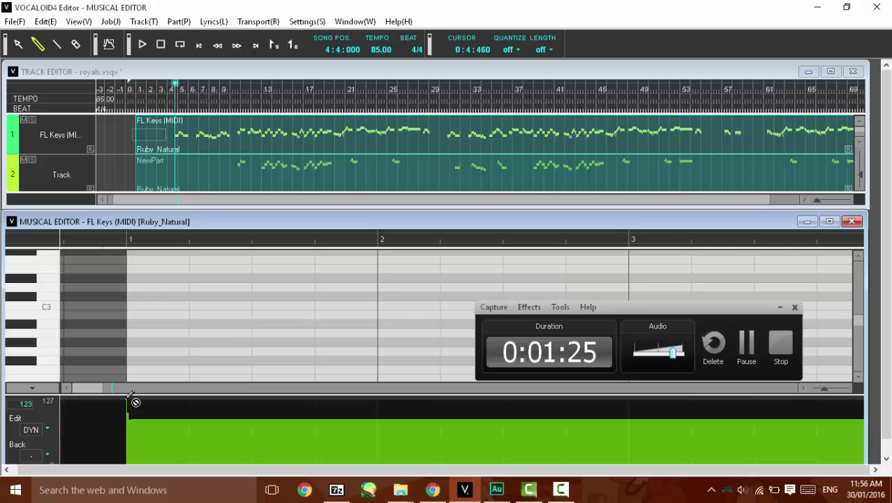
left_click_drag(100, 389, 135, 403)
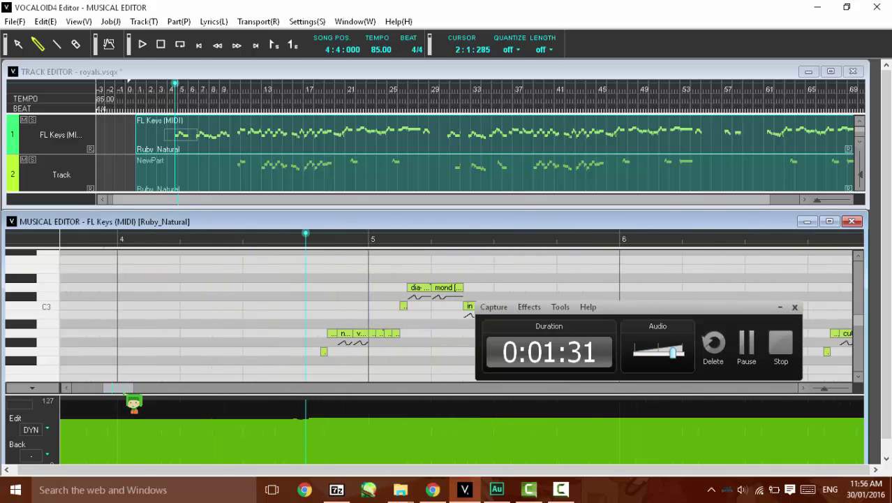
left_click(30, 429)
left_click(83, 263)
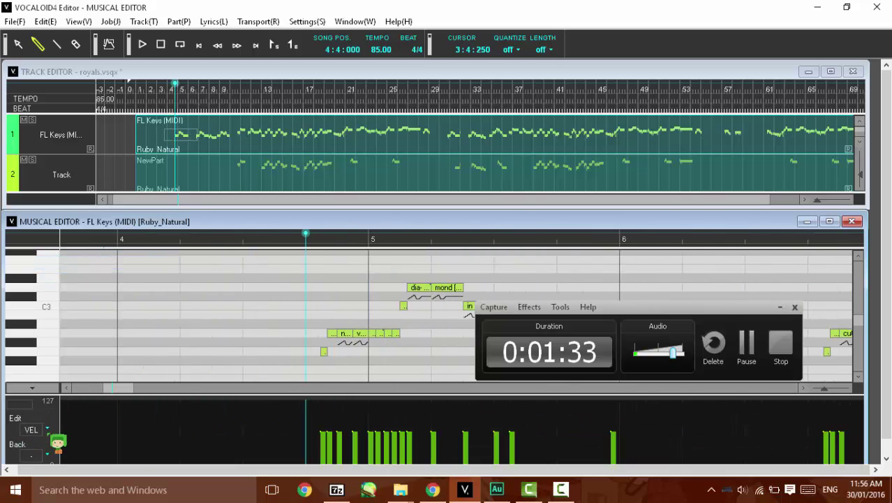
left_click(39, 430)
left_click(89, 271)
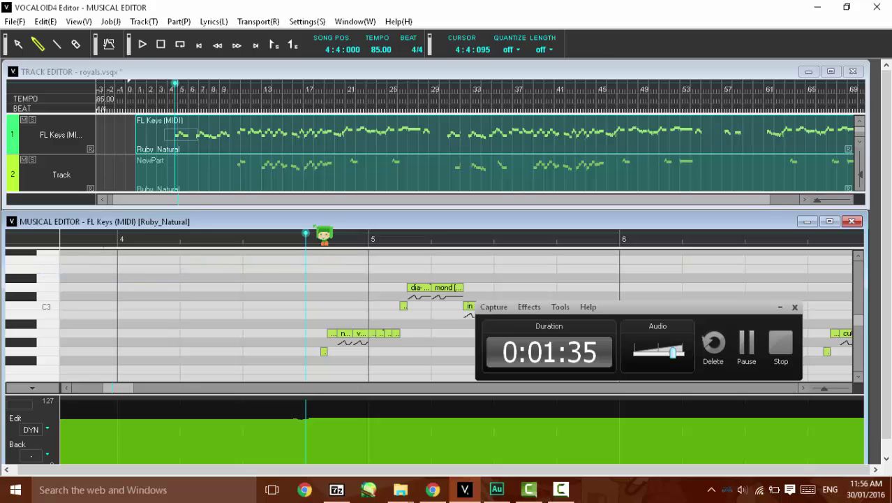
Set the song position to 4:3:470, just before the first note, play the vocals through measure 13, and stop.
left_click_drag(318, 234, 323, 235)
left_click(304, 236)
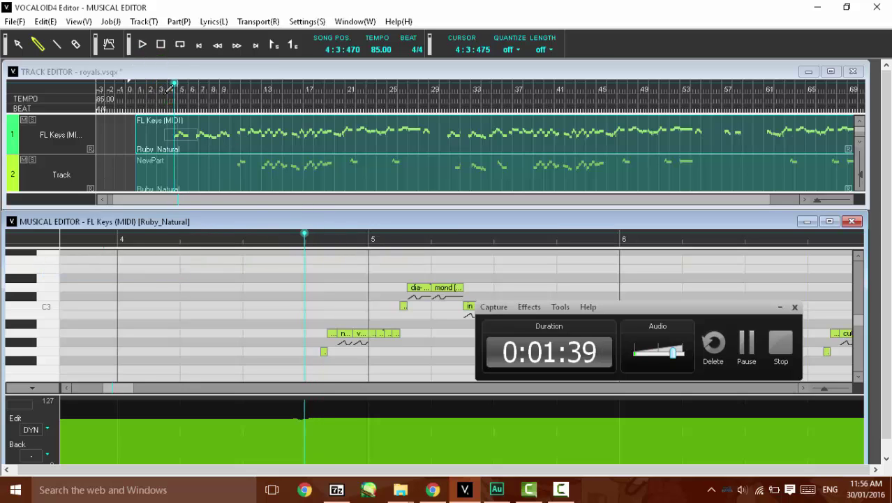
left_click(146, 45)
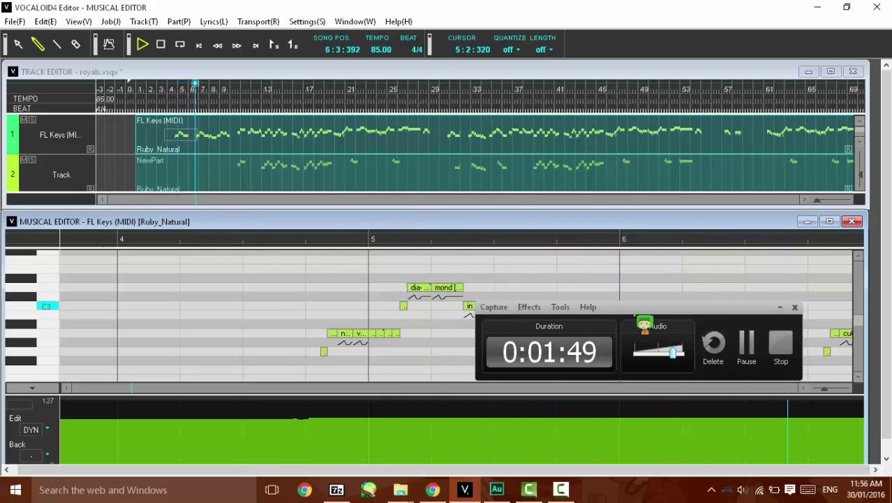
left_click_drag(635, 316, 668, 500)
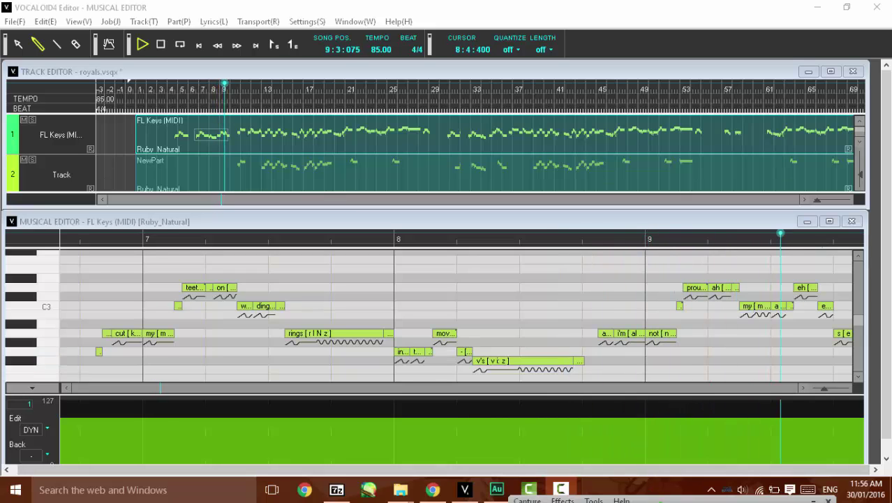
left_click_drag(660, 501, 654, 360)
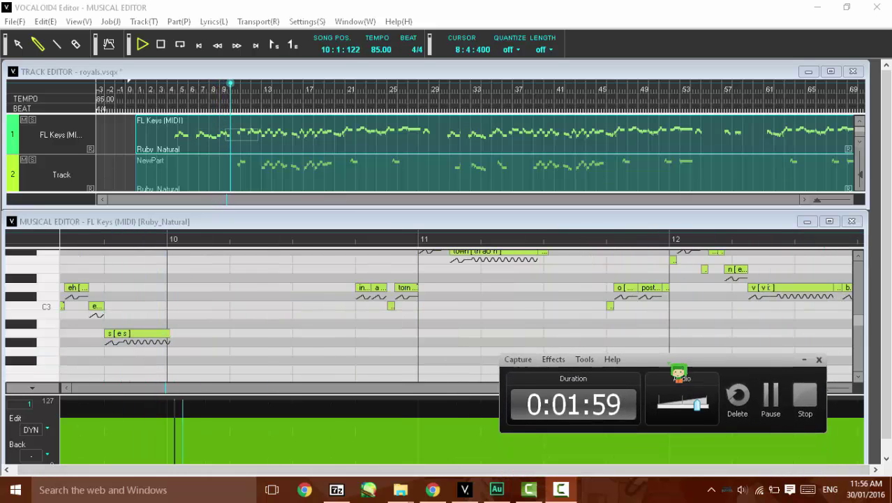
left_click(804, 360)
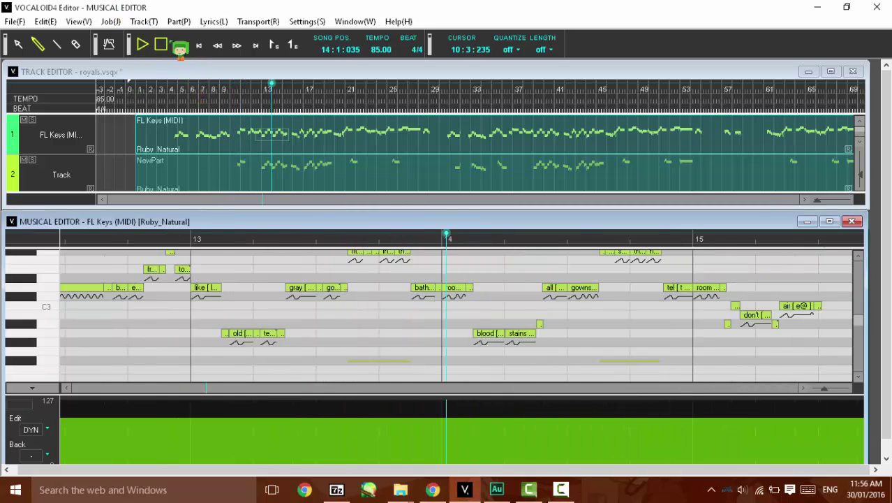
left_click(166, 44)
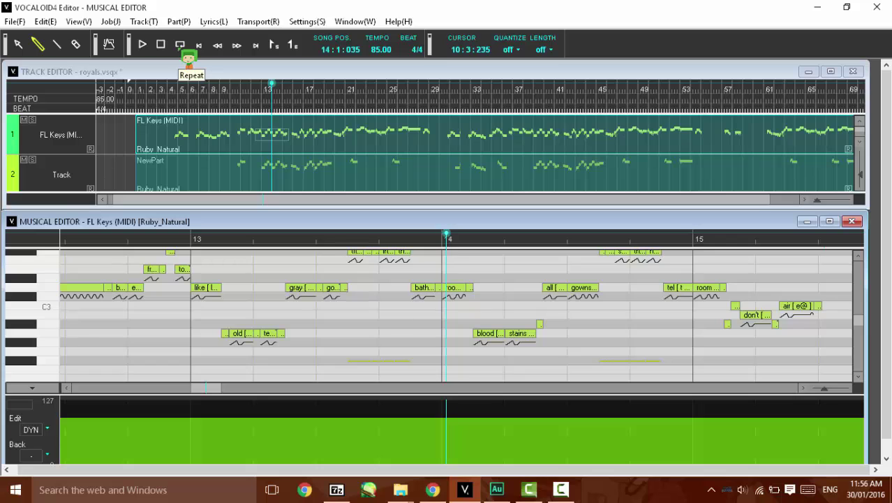
Show the Velocity parameter for the notes around measures 13 to 15, and return to Dynamics.
left_click(42, 429)
left_click(76, 259)
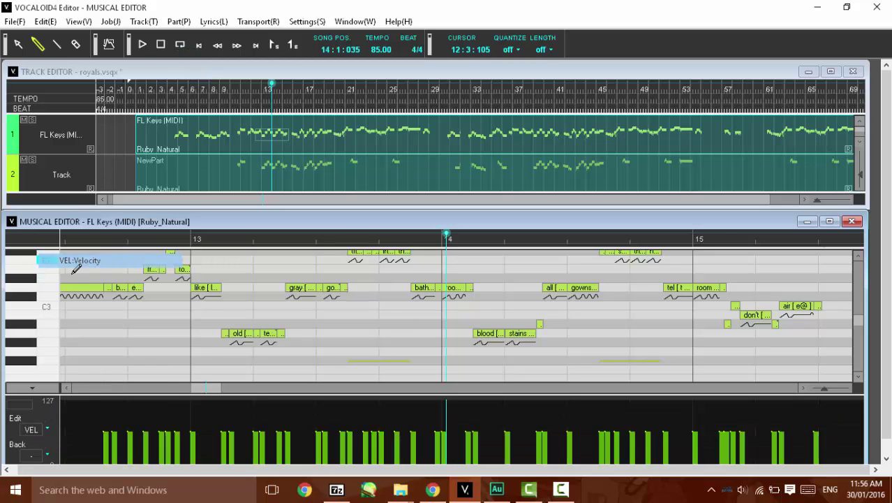
left_click(43, 429)
left_click(70, 277)
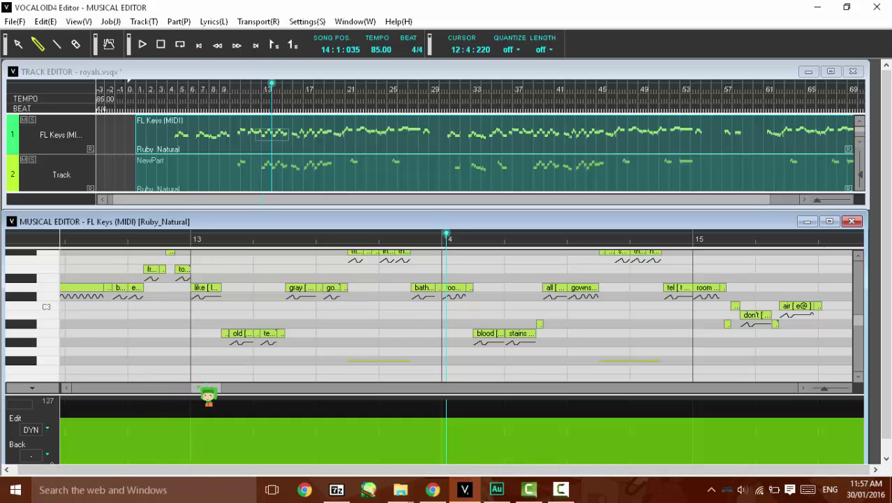
Return to measure 4 and place the song position at 4:4:020, just before the first note.
left_click_drag(208, 396, 122, 343)
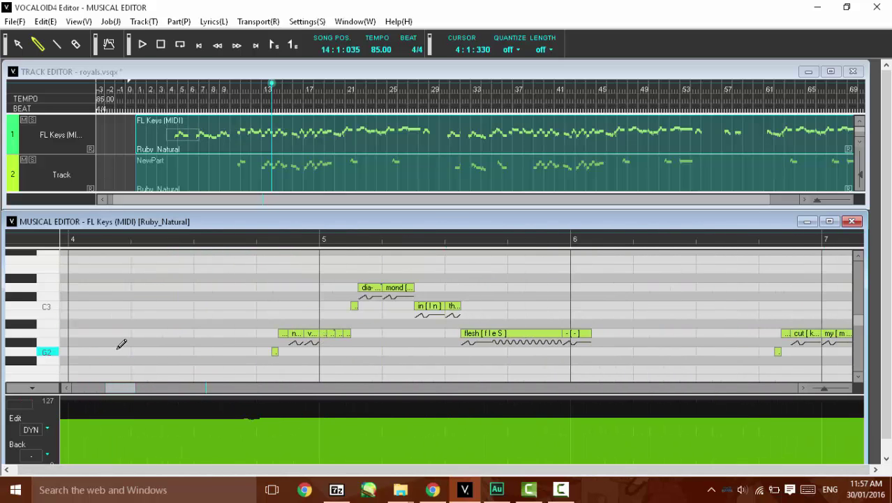
left_click(227, 238)
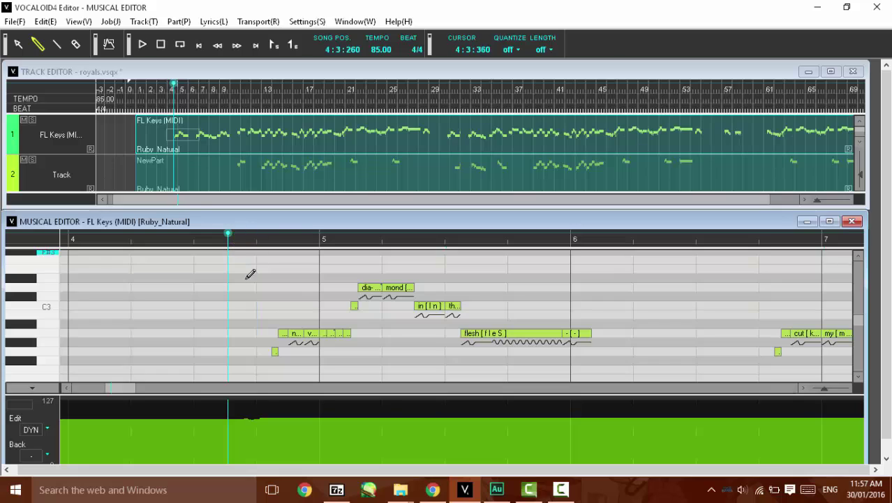
left_click(265, 239)
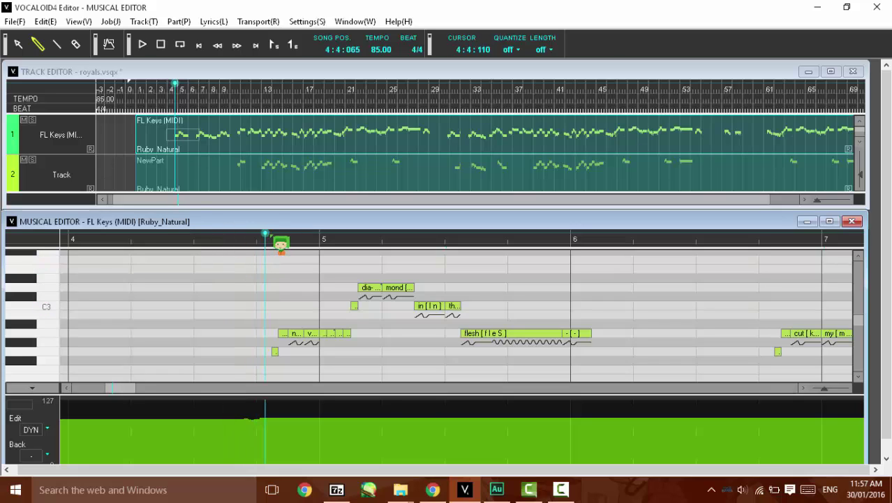
left_click(271, 238)
left_click(254, 238)
left_click(271, 239)
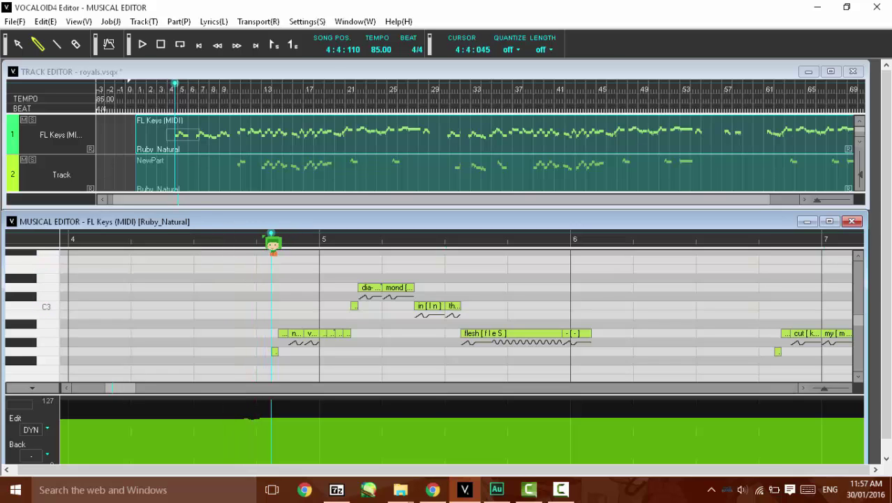
left_click(271, 239)
left_click(260, 239)
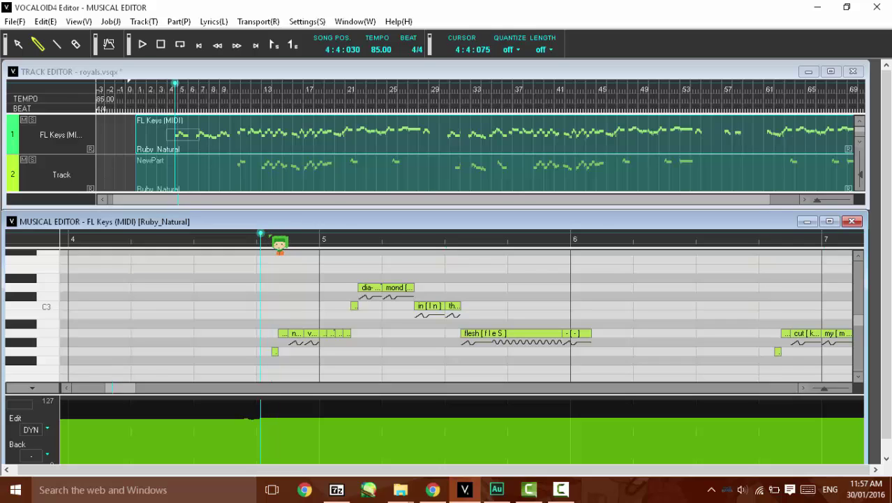
left_click(270, 239)
left_click(259, 239)
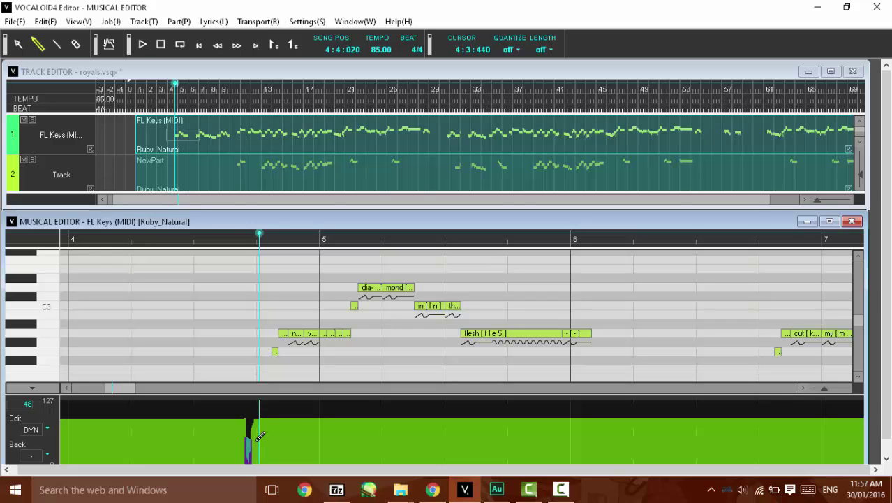
Lower the Dynamics curve to well under half from just before the first note, play the opening phrase, and stop.
left_click_drag(271, 439, 275, 436)
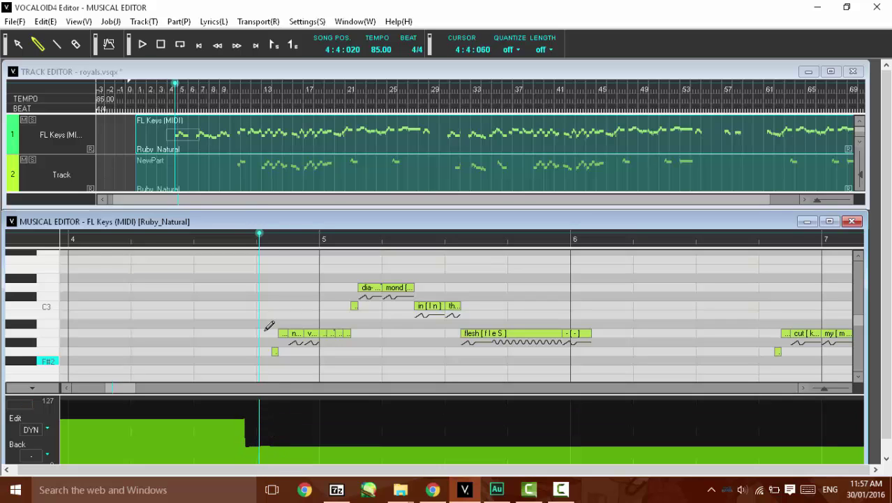
left_click(142, 44)
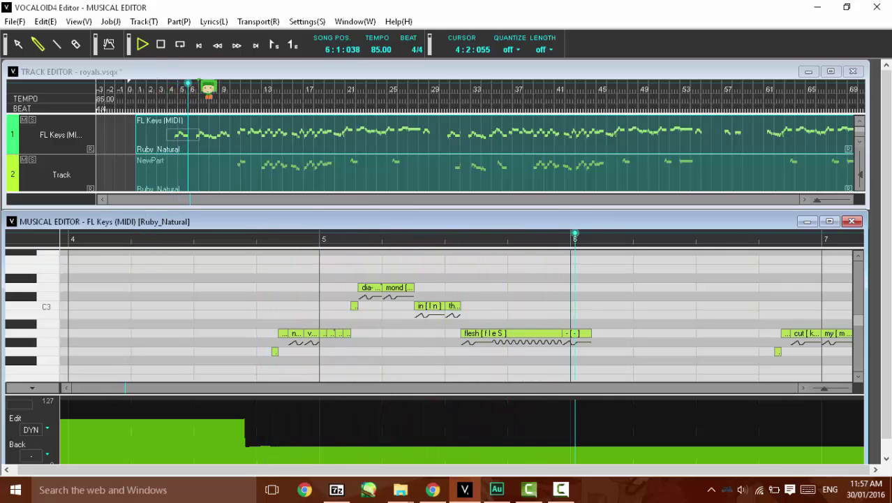
left_click(160, 44)
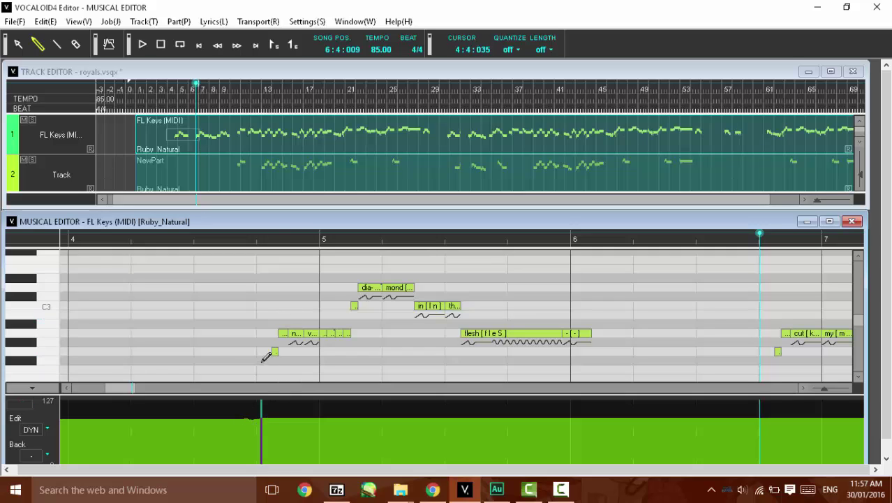
Raise the Dynamics curve to its maximum from just before the first note and play the phrase from 4:4:040.
left_click(263, 239)
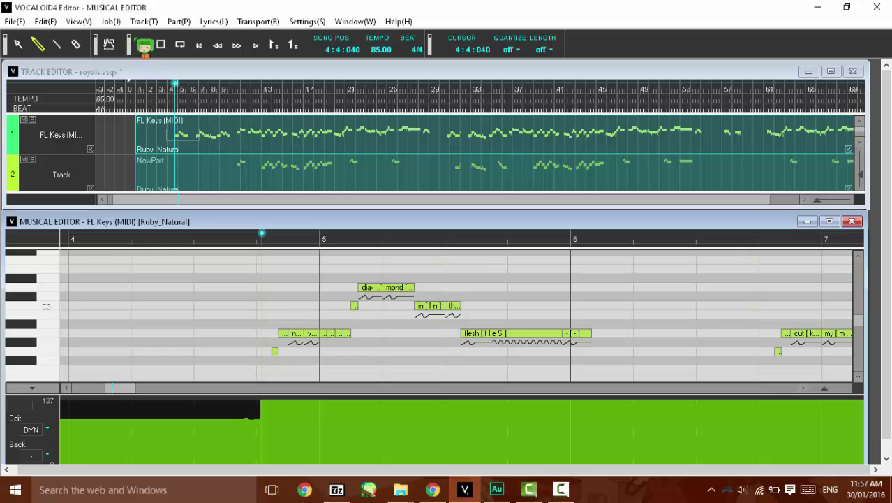
left_click(145, 46)
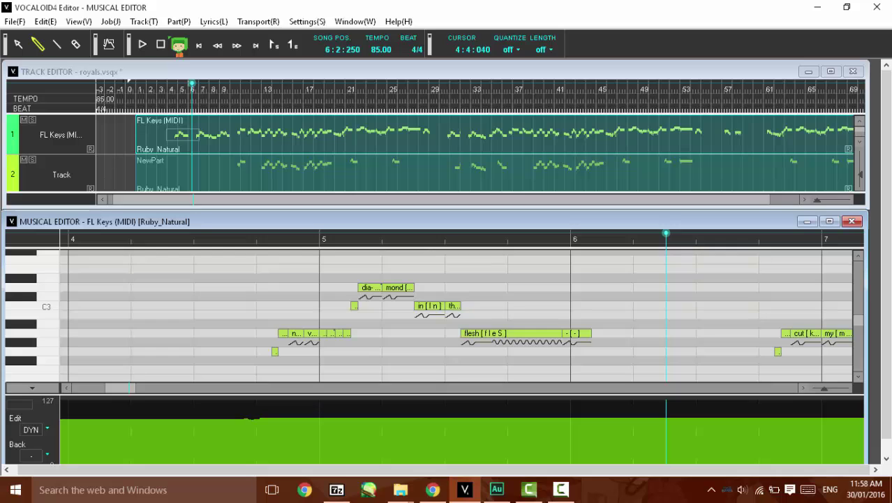
Export each Vocaloid sequence track into a separate stereo wave file at a 96000 Hz sampling rate.
left_click(15, 22)
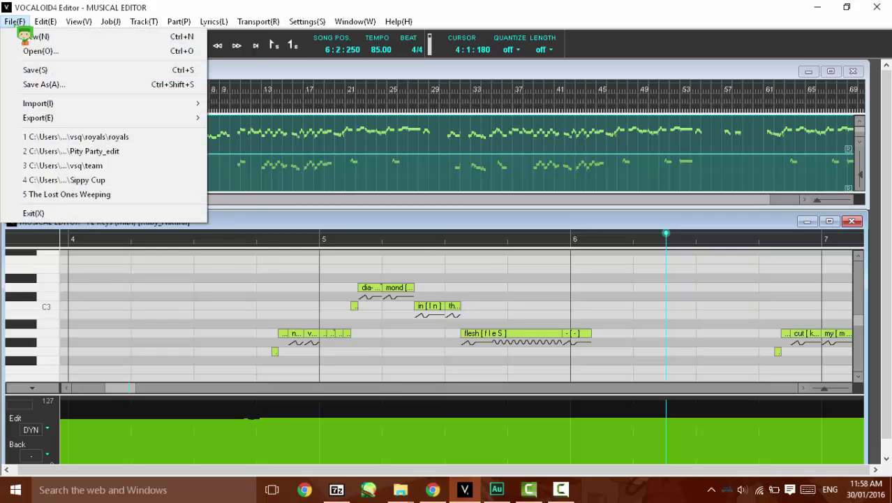
mouse_move(91, 120)
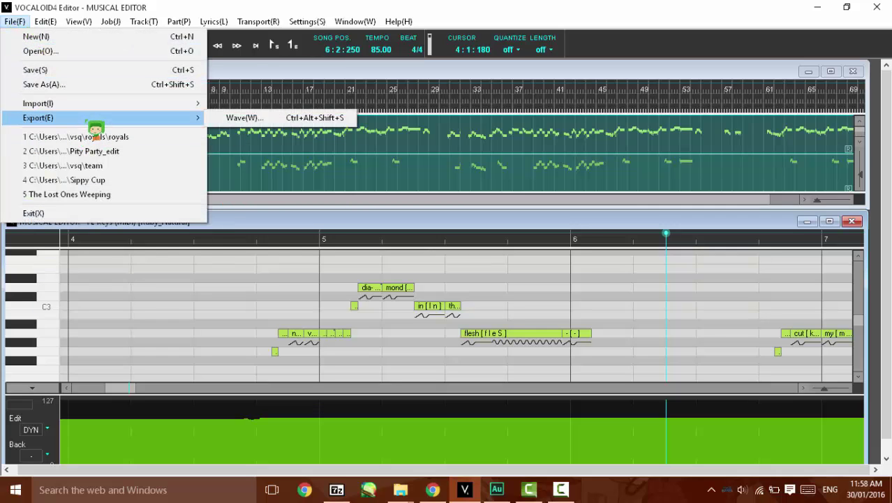
left_click(286, 120)
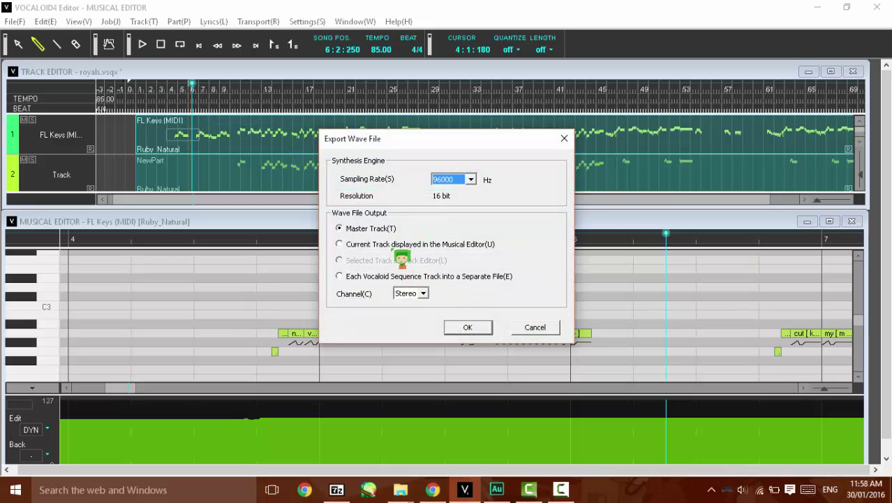
left_click(390, 276)
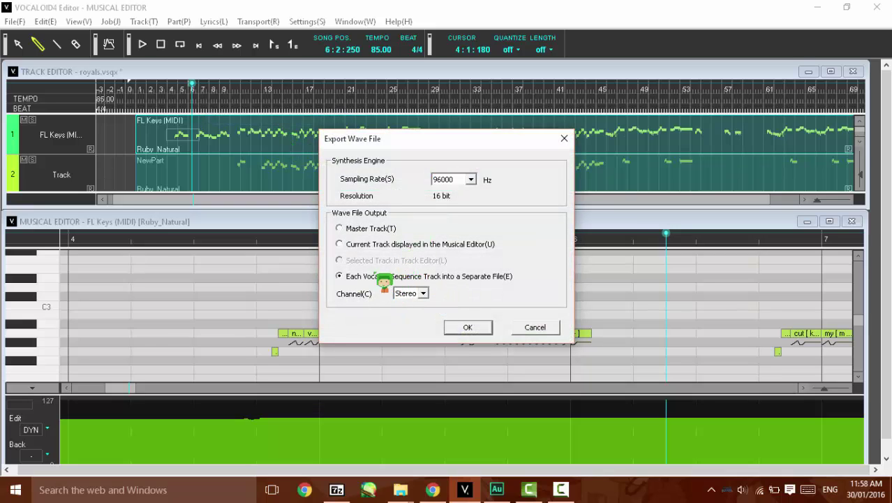
left_click(423, 294)
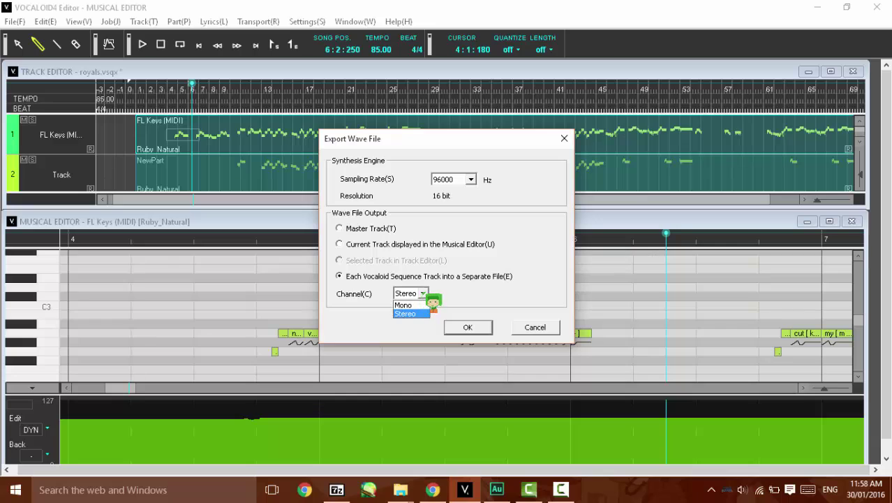
left_click(427, 302)
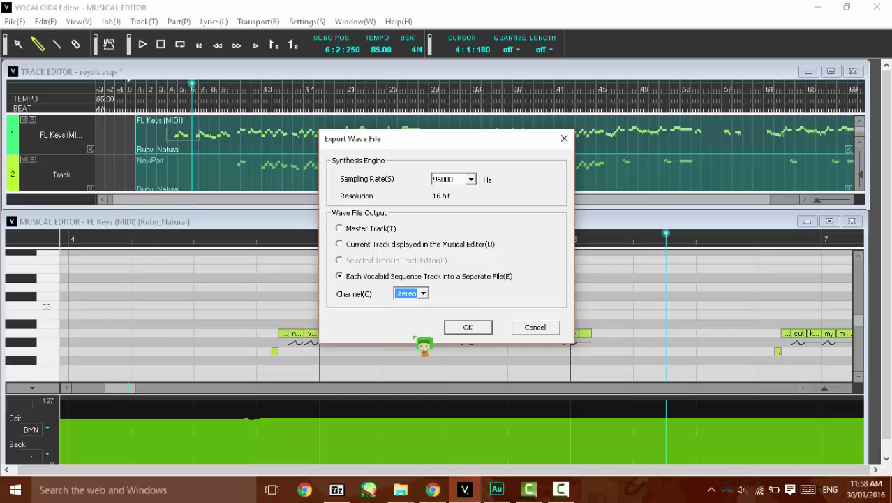
left_click(468, 327)
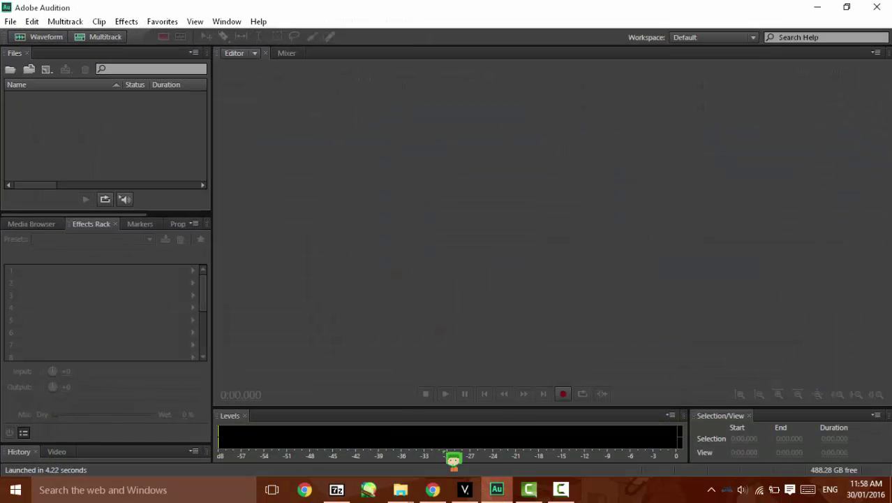
In Adobe Audition, create a new multitrack session named Royals Ruby with a 96000 Hz sample rate and stereo master.
left_click(13, 23)
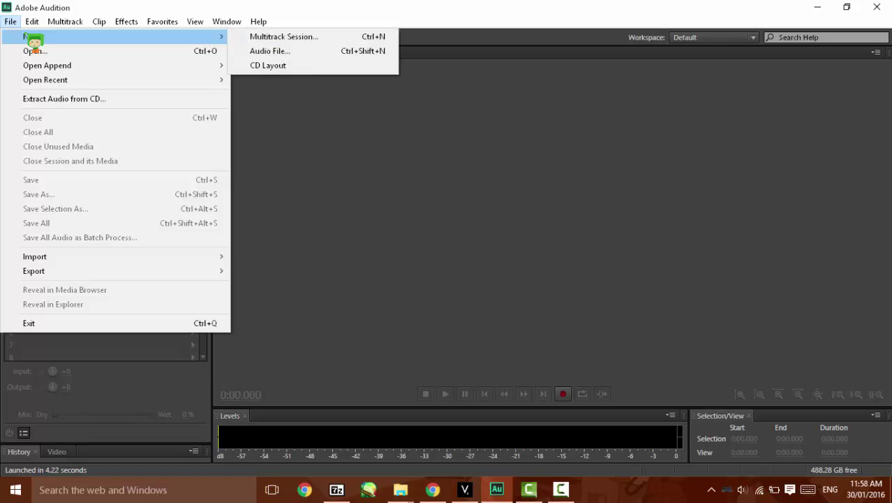
mouse_move(10, 21)
mouse_move(49, 38)
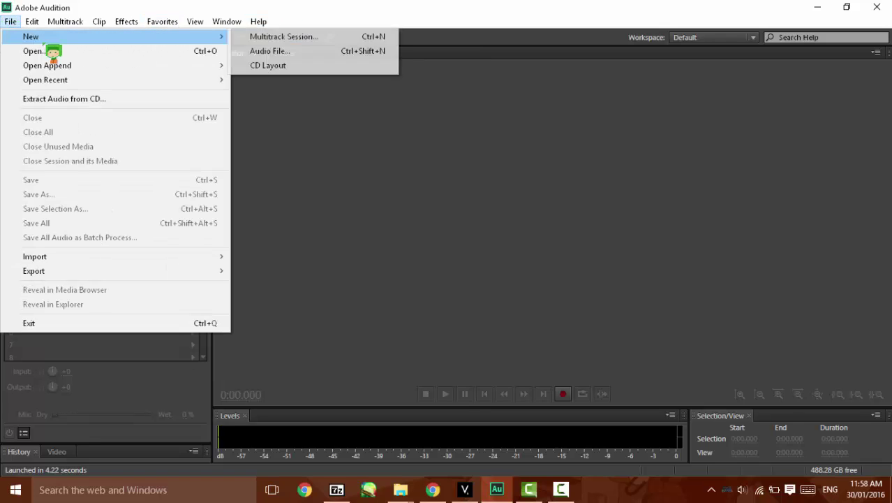
left_click(268, 39)
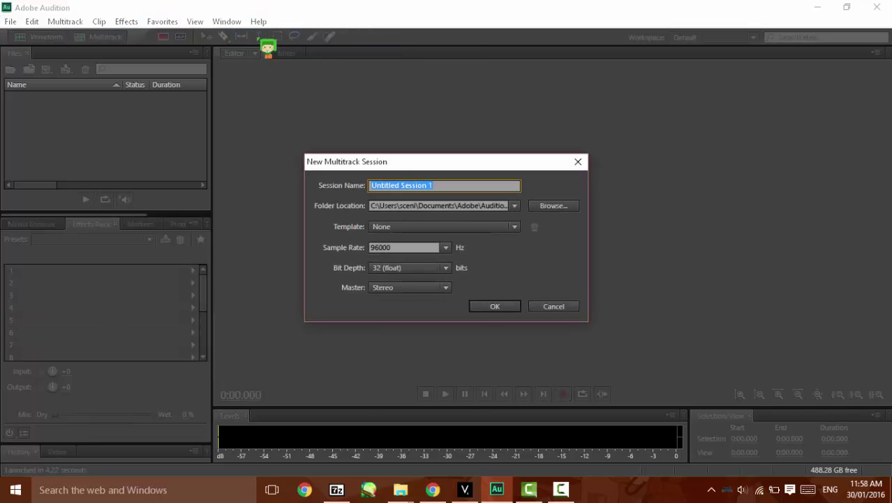
key("BackSpace")
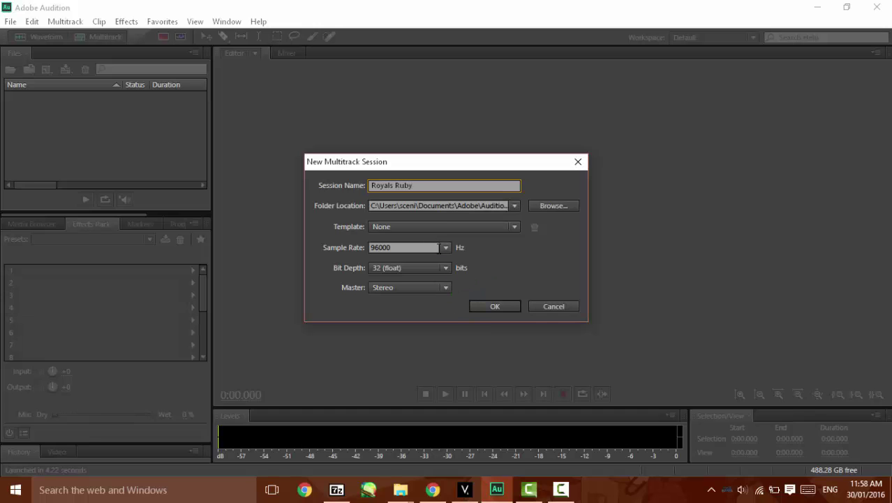
left_click(481, 305)
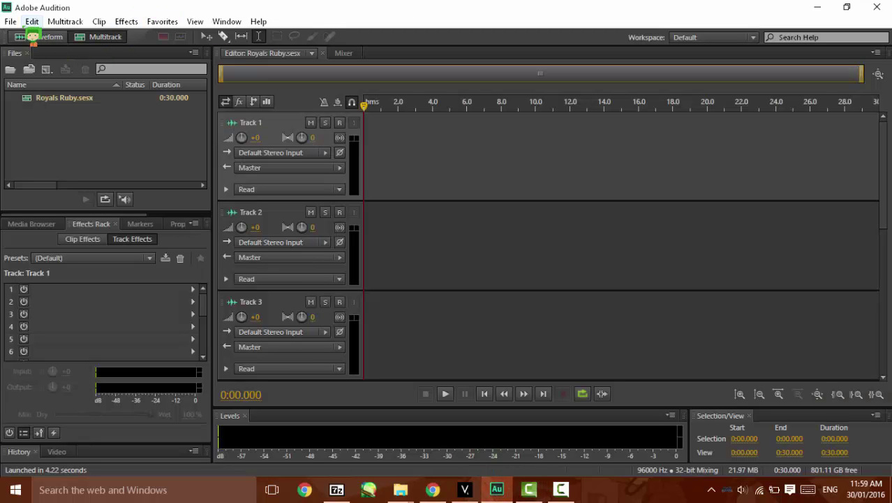
Import the three exported royals vocal wave files from the ruby folder inside Documents, vsq, royals.
left_click(11, 21)
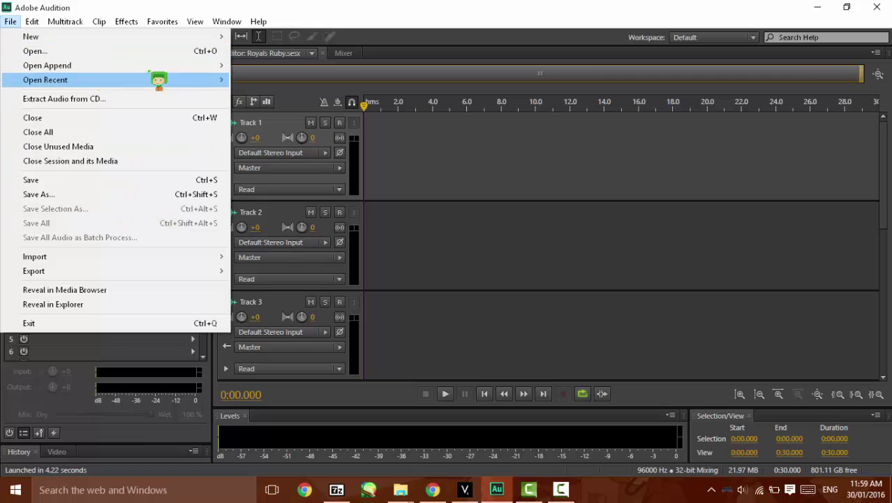
mouse_move(65, 21)
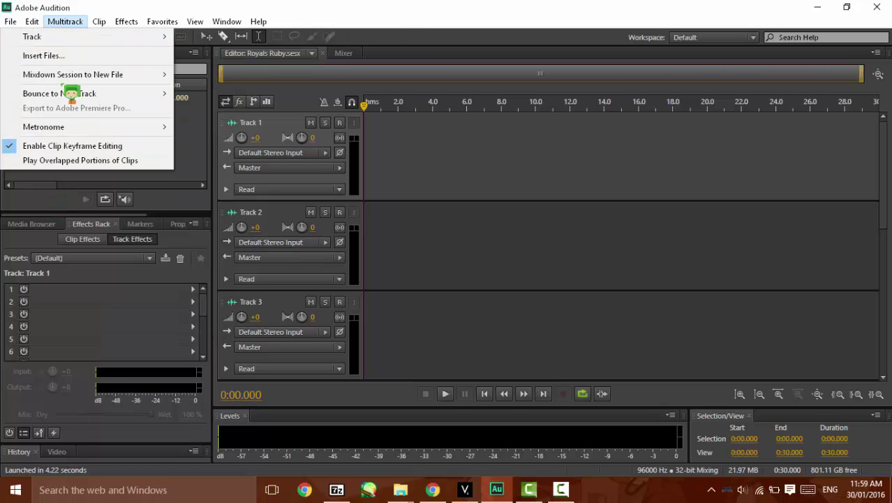
mouse_move(32, 21)
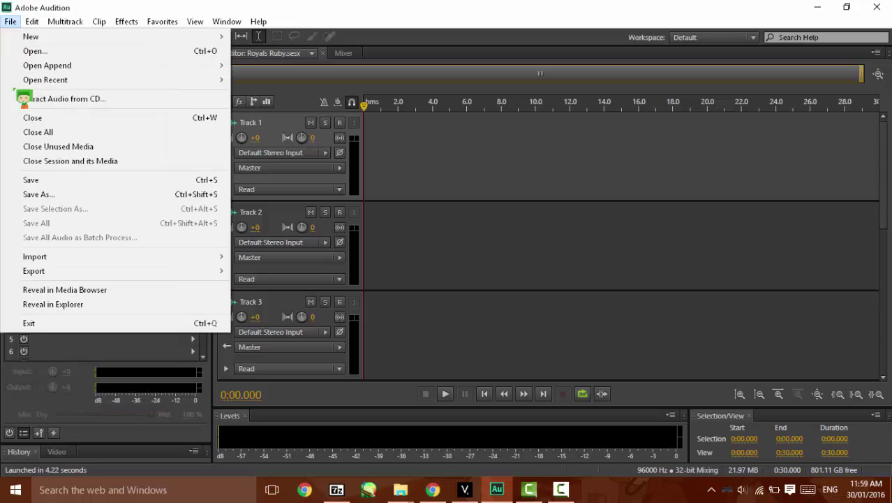
mouse_move(217, 265)
left_click(286, 257)
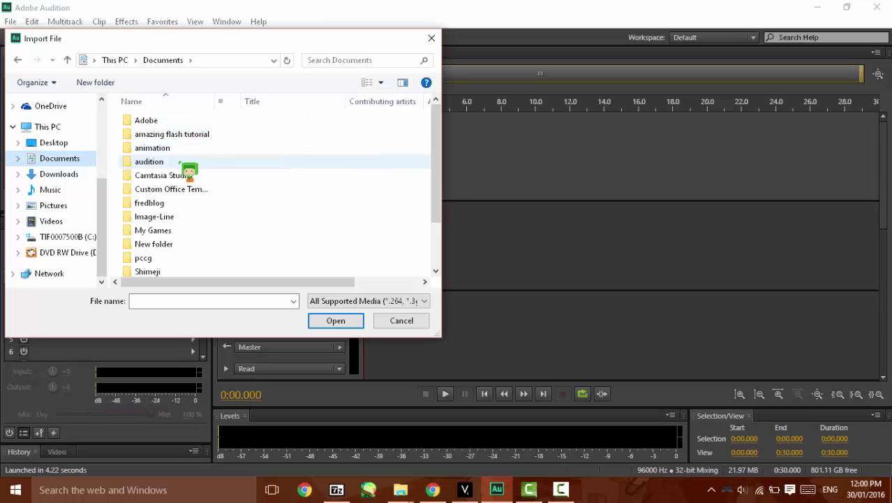
double_click(185, 161)
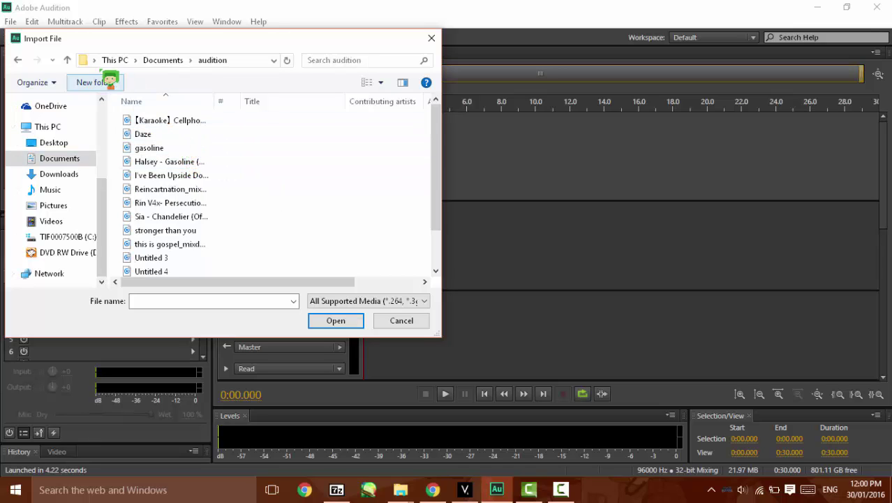
left_click(19, 60)
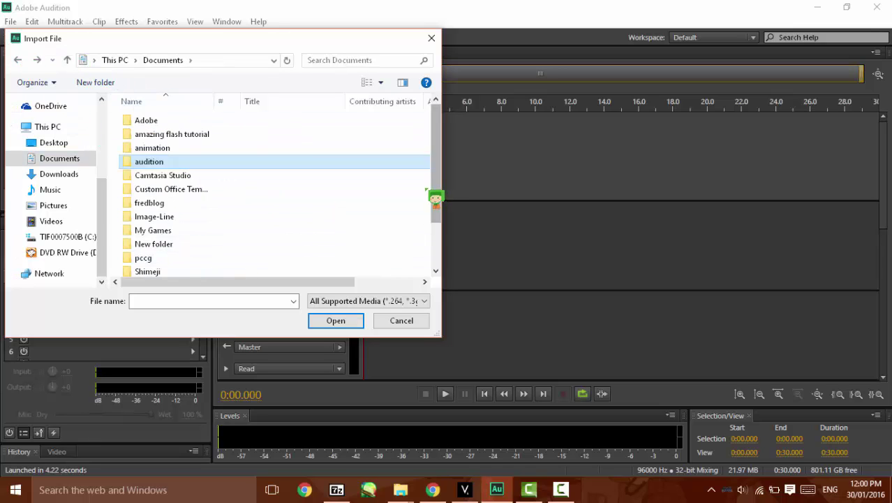
scroll(374, 246, "down", 2)
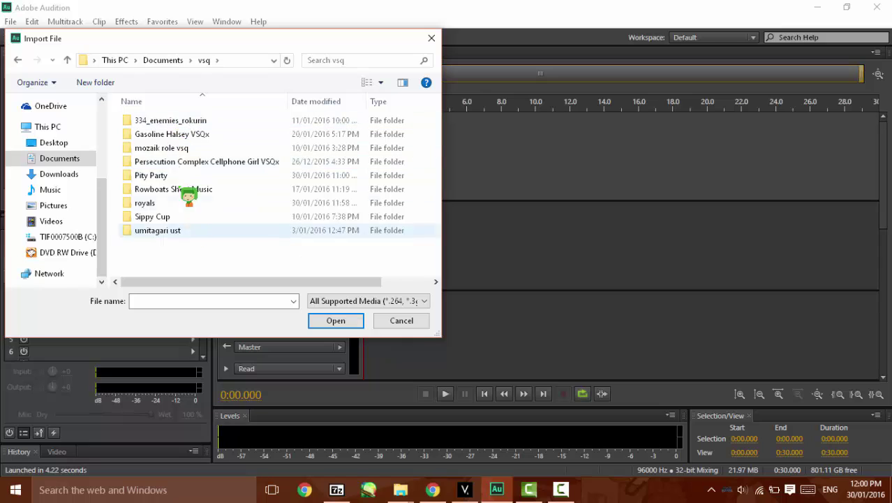
left_click(176, 204)
double_click(177, 205)
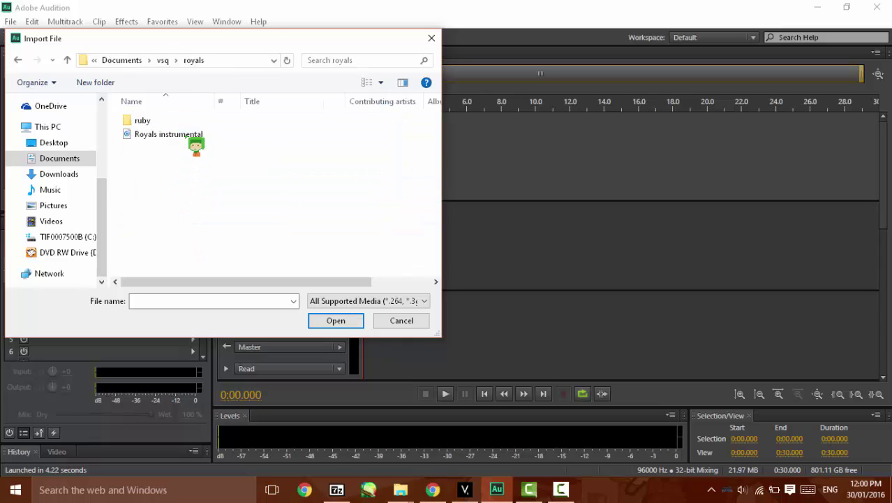
double_click(184, 119)
left_click_drag(190, 199, 160, 82)
left_click(334, 322)
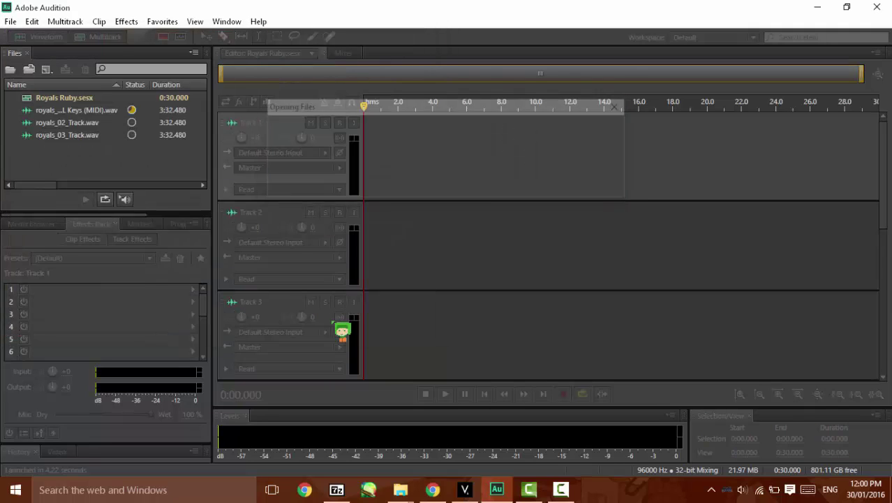
Import the Royals instrumental file from the royals folder.
left_click(12, 21)
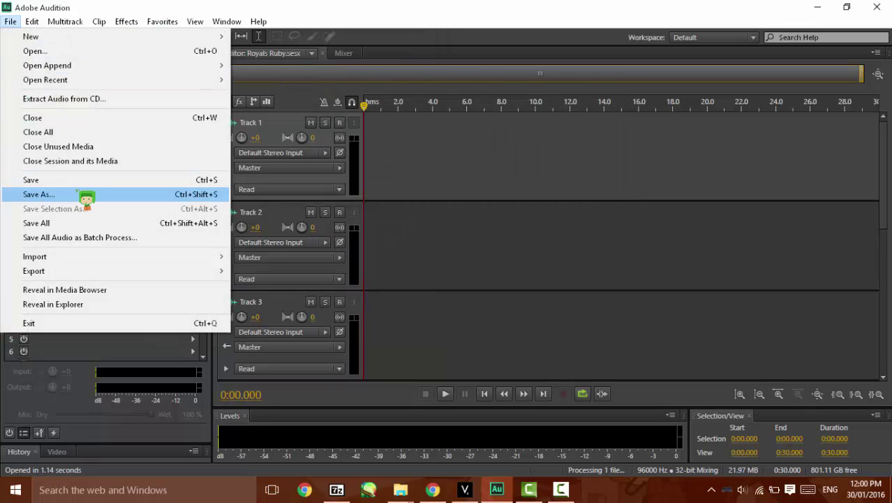
mouse_move(209, 256)
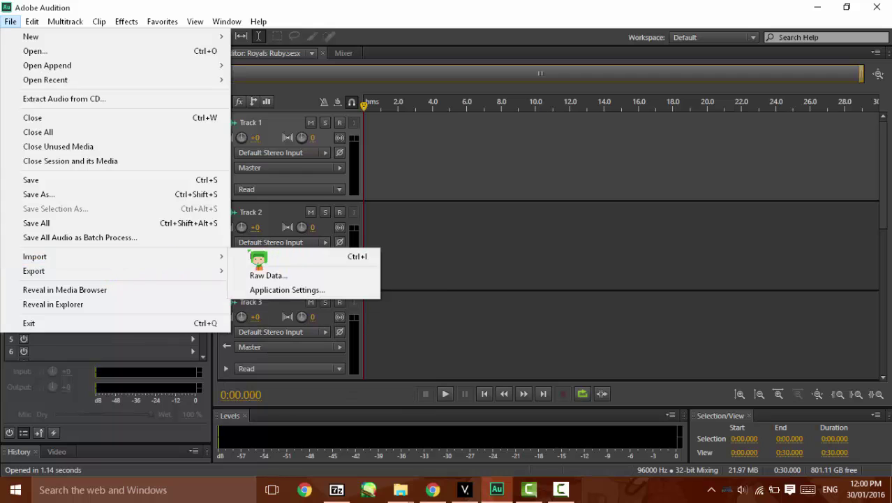
left_click(299, 258)
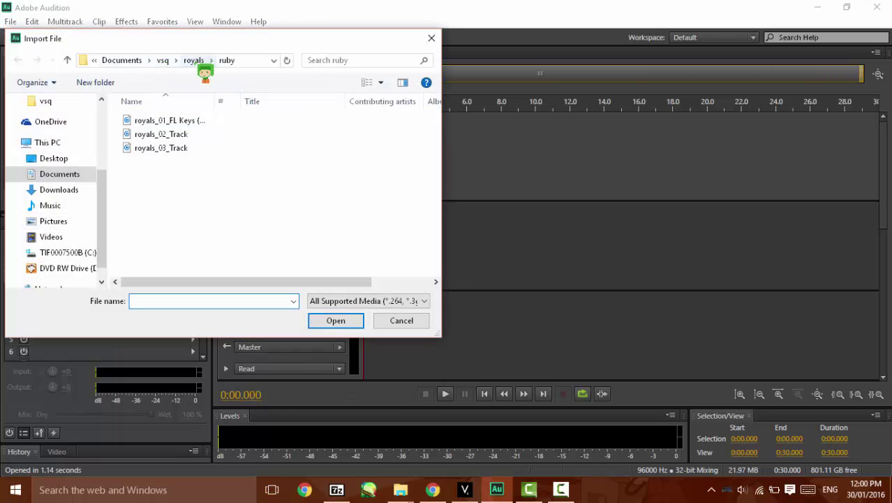
left_click(196, 62)
double_click(187, 138)
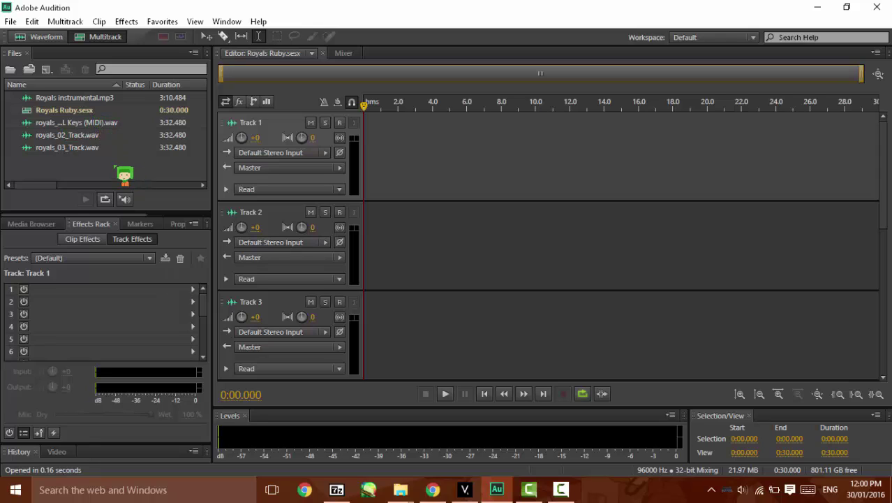
Place the FL Keys (MIDI), royals_02_Track and royals_03_Track vocals at the session start on Tracks 1, 2 and 3.
left_click(120, 124)
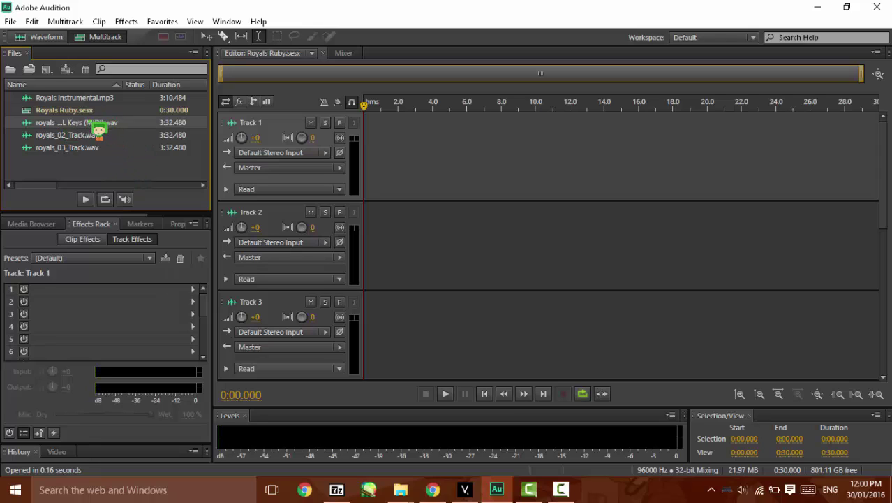
left_click_drag(130, 127, 328, 158)
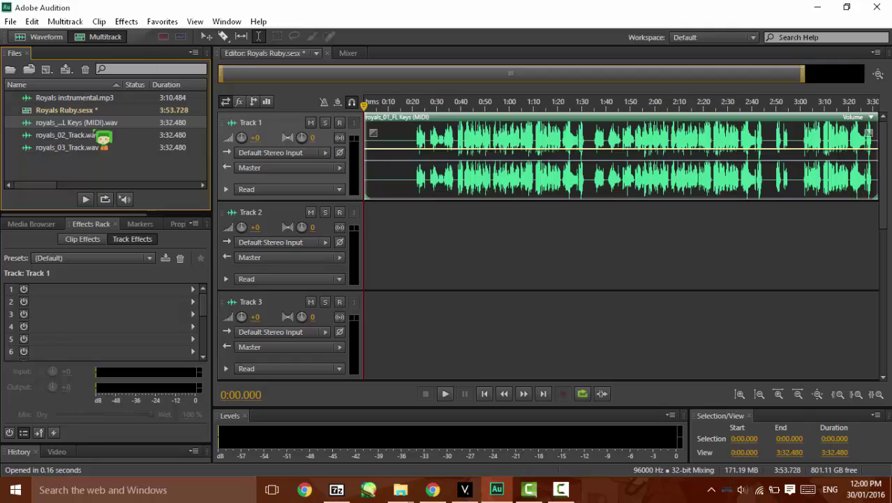
left_click_drag(83, 136, 370, 244)
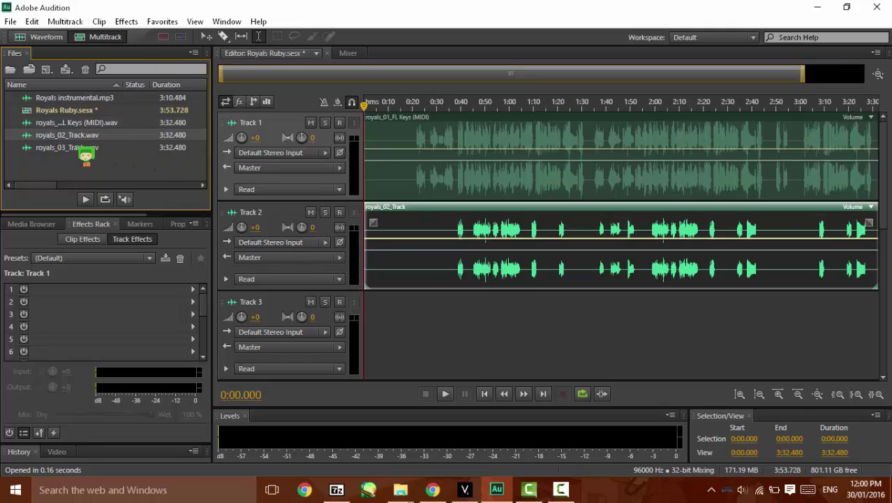
left_click_drag(85, 147, 360, 329)
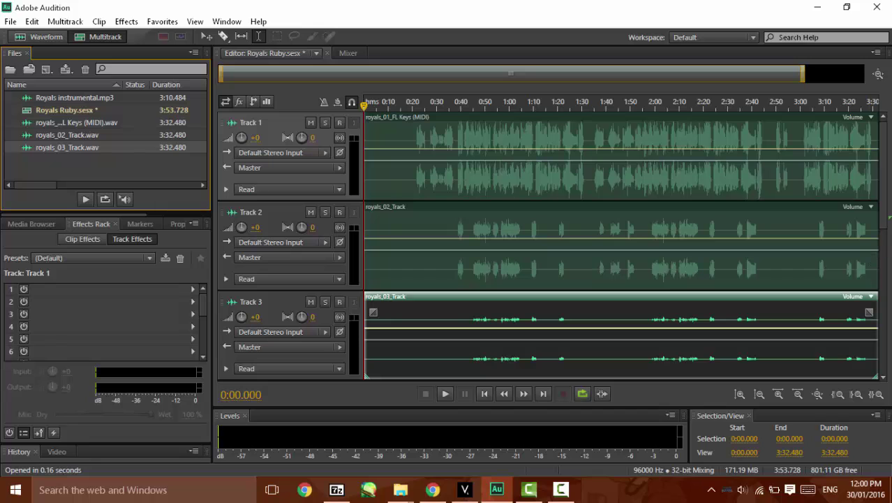
Place Royals instrumental.mp3 at the start of Track 4, accepting a copy conformed to the session's sample rate.
scroll(407, 188, "down", 4)
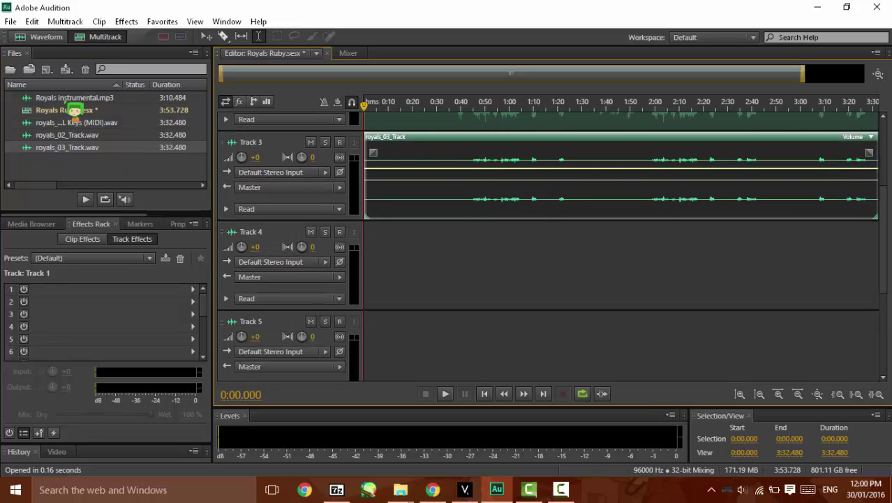
left_click_drag(74, 99, 366, 241)
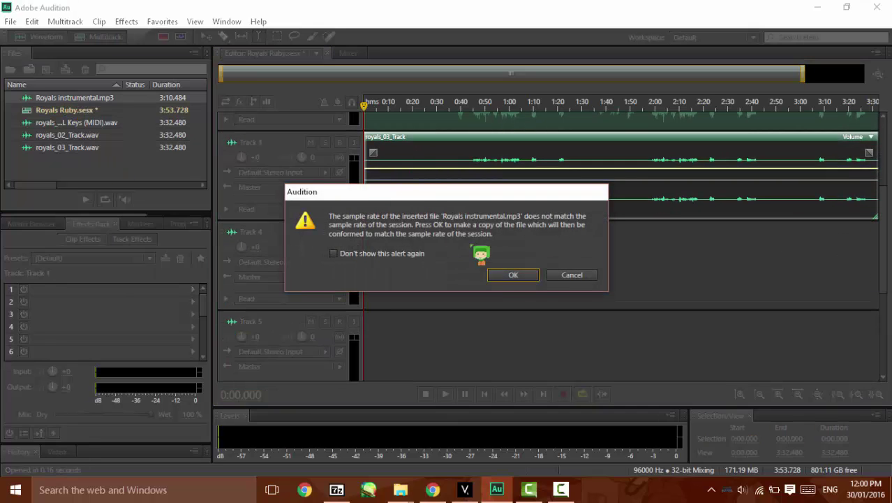
left_click(531, 275)
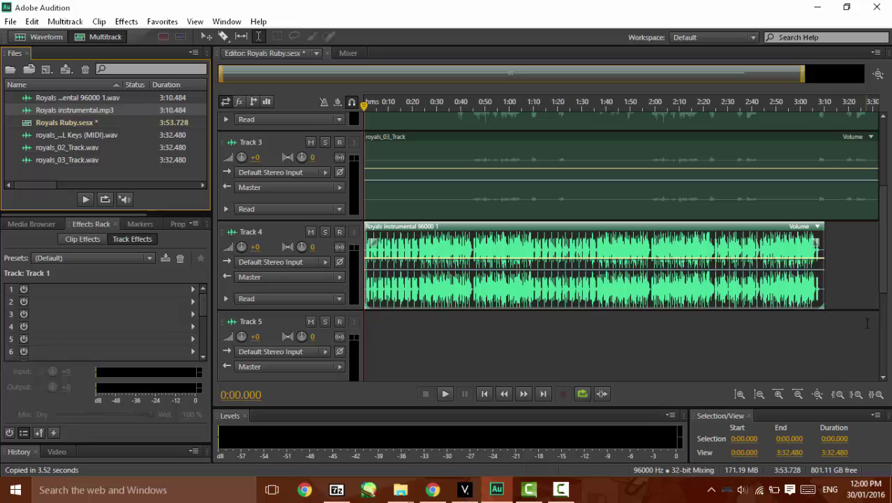
Play the session from the beginning to hear the instrumental intro, and stop before the vocals enter.
left_click_drag(884, 295, 858, 173)
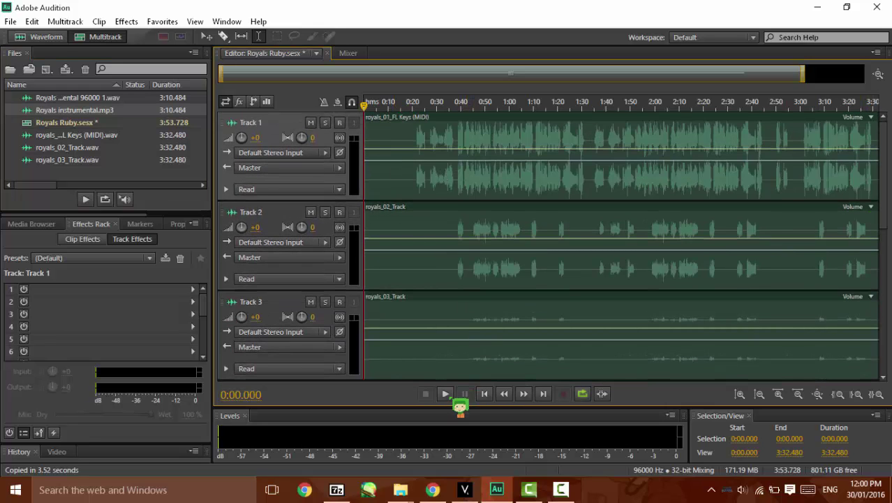
left_click(447, 395)
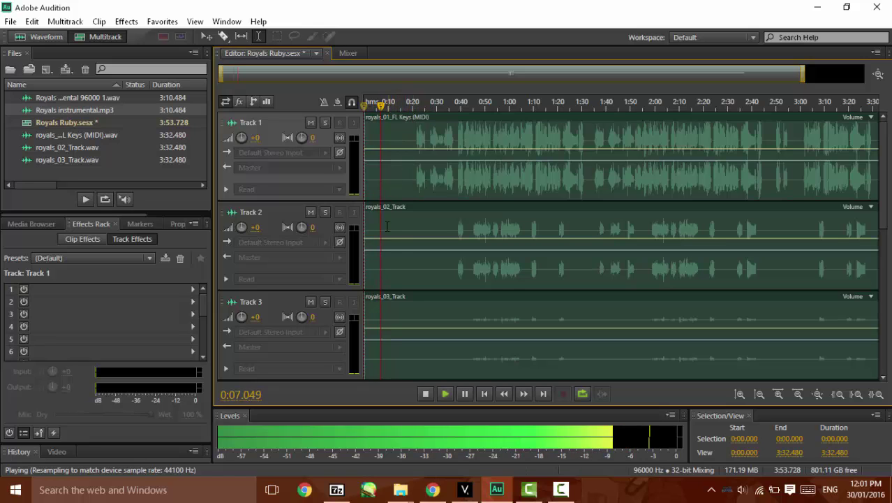
left_click(426, 395)
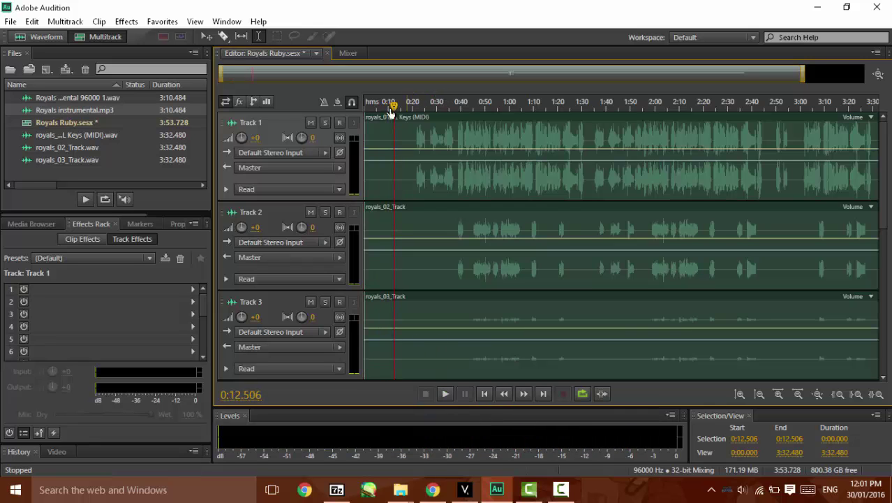
Delete the section from about 0:02.4 to 0:20.0 from the three vocal clips on Tracks 1, 2 and 3.
left_click_drag(391, 104, 386, 104)
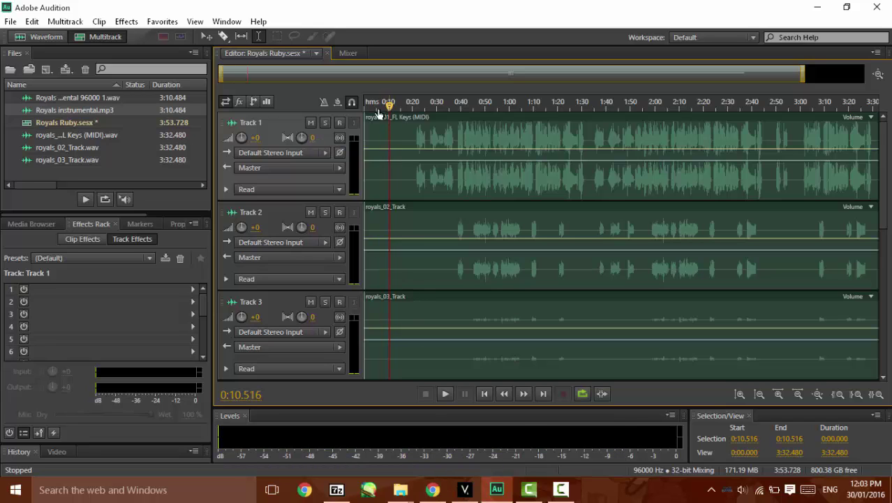
left_click_drag(379, 108, 363, 134)
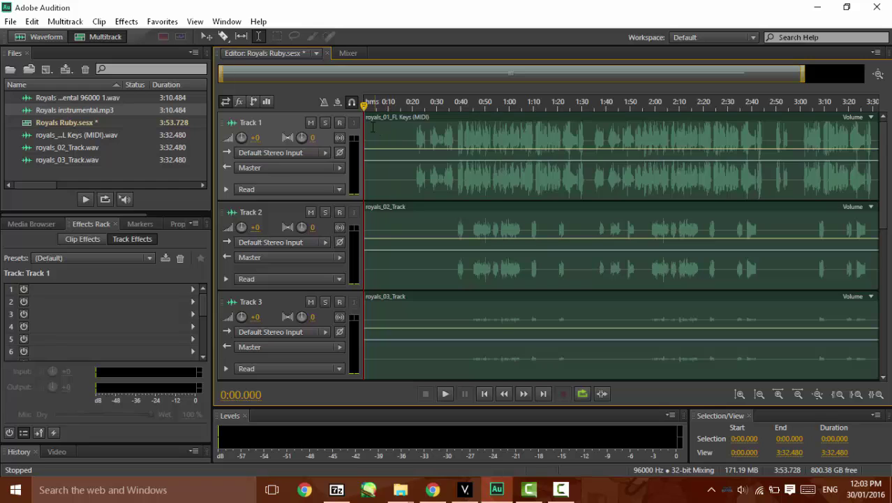
left_click_drag(370, 140, 410, 245)
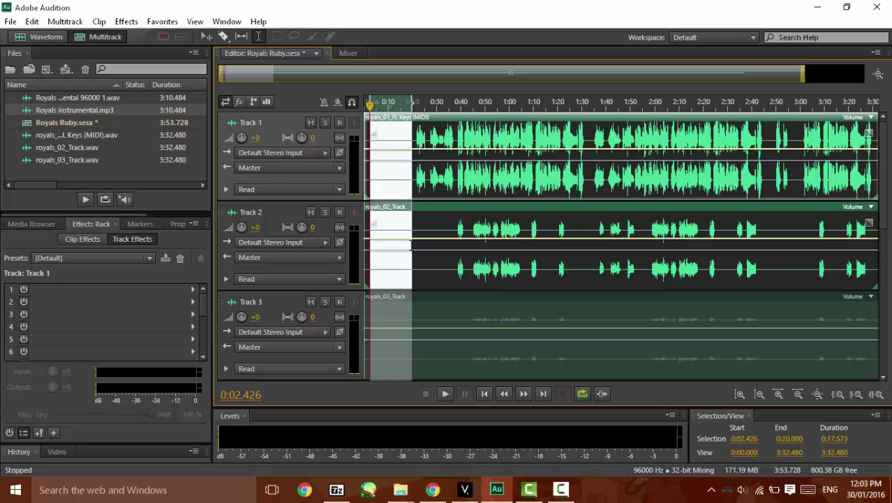
mouse_move(416, 302)
left_mouse_down()
mouse_move(418, 314)
mouse_move(412, 304)
left_mouse_up()
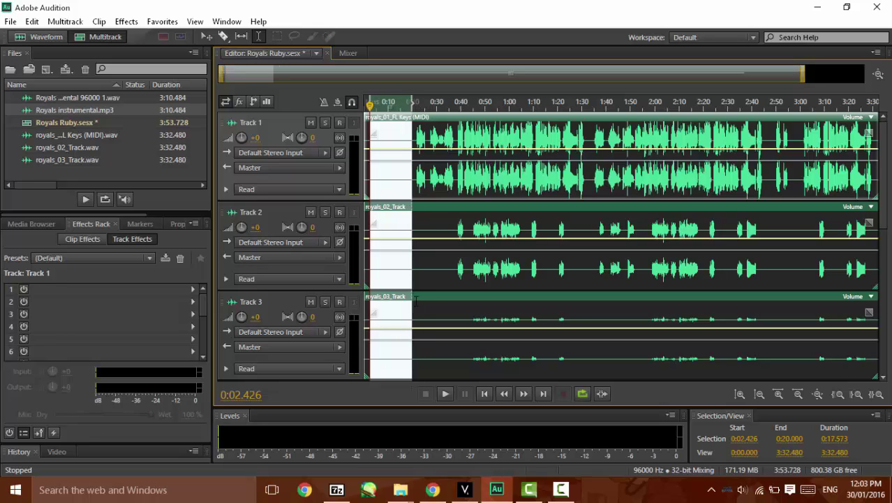
mouse_move(882, 142)
left_mouse_down()
mouse_move(883, 217)
mouse_move(885, 127)
mouse_move(890, 136)
left_mouse_up()
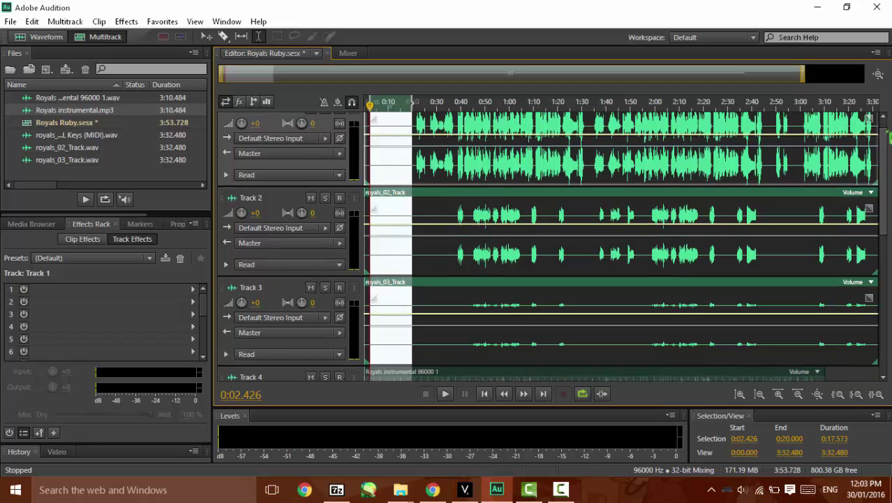
key("Delete")
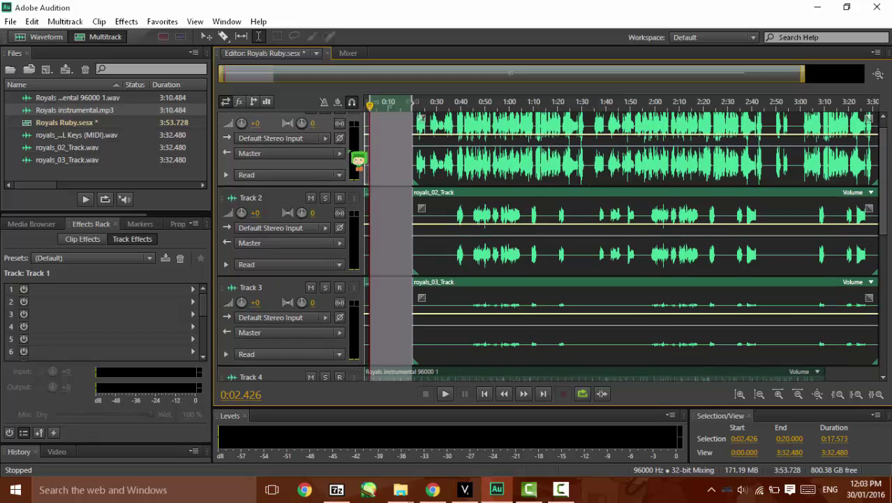
left_click(393, 151)
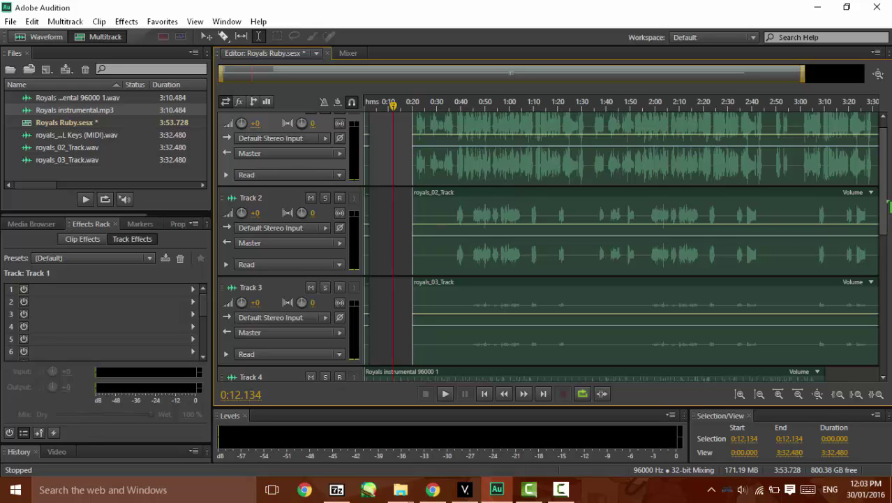
Reorder the tracks so that Track 4 with the instrumental sits directly below Track 1.
left_click_drag(884, 240, 886, 264)
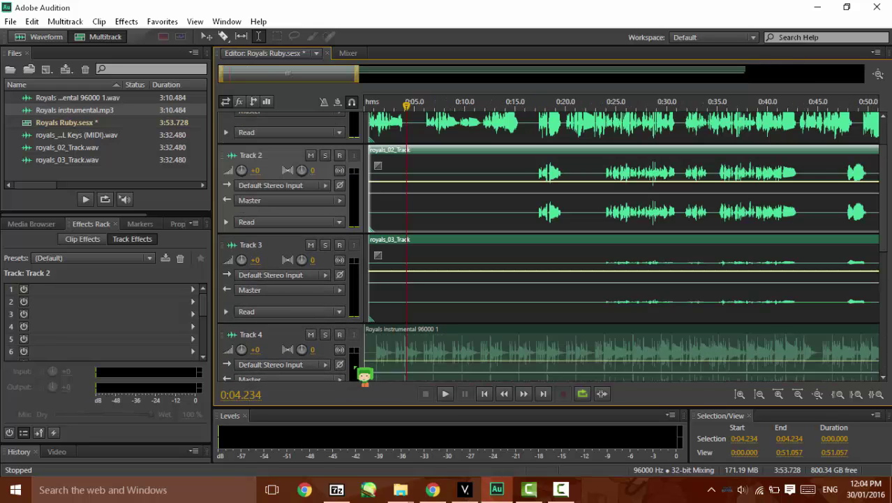
left_click(284, 348)
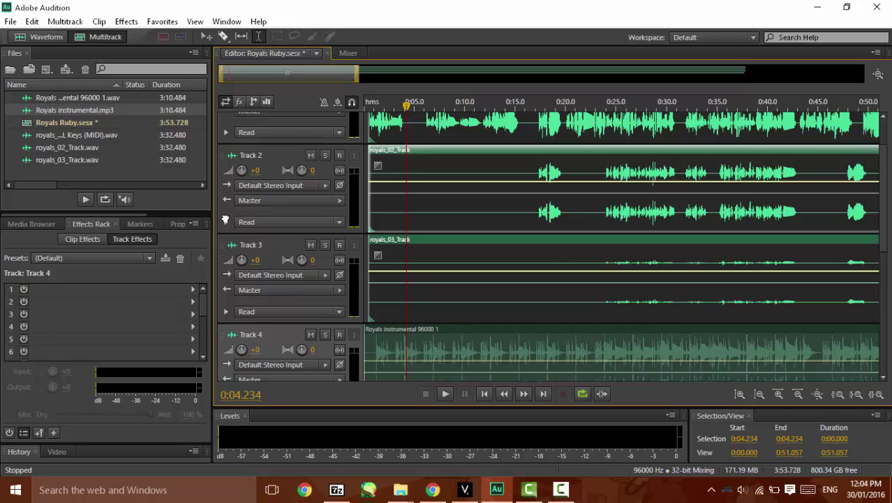
left_click_drag(225, 219, 230, 154)
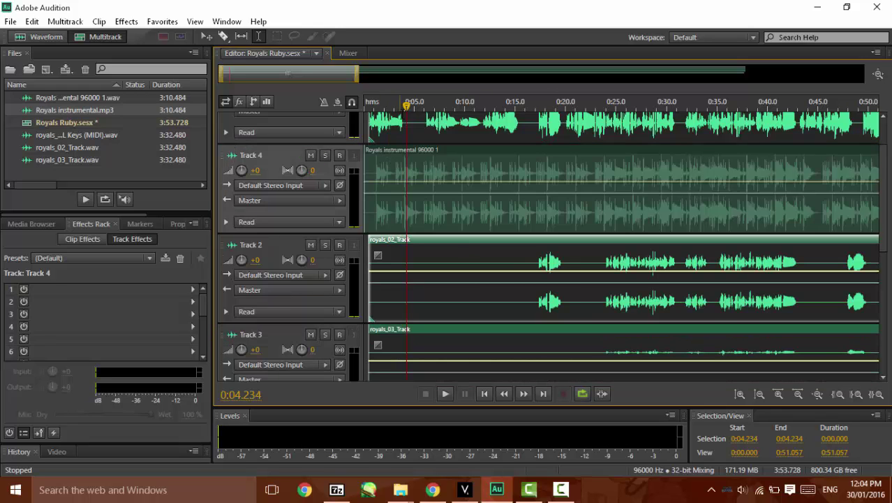
Move the three vocal clips on Tracks 1, 2 and 3 earlier so they begin exactly at the session start.
left_click_drag(407, 122, 363, 122)
left_click(464, 122)
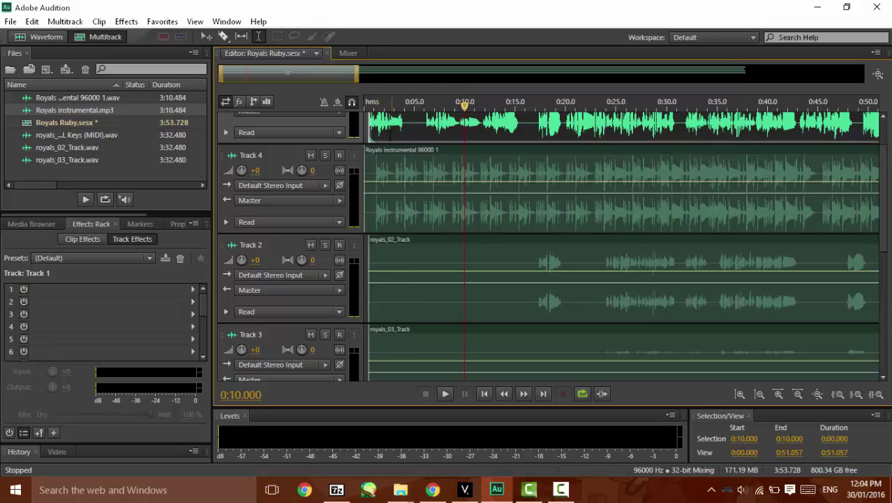
left_click(206, 37)
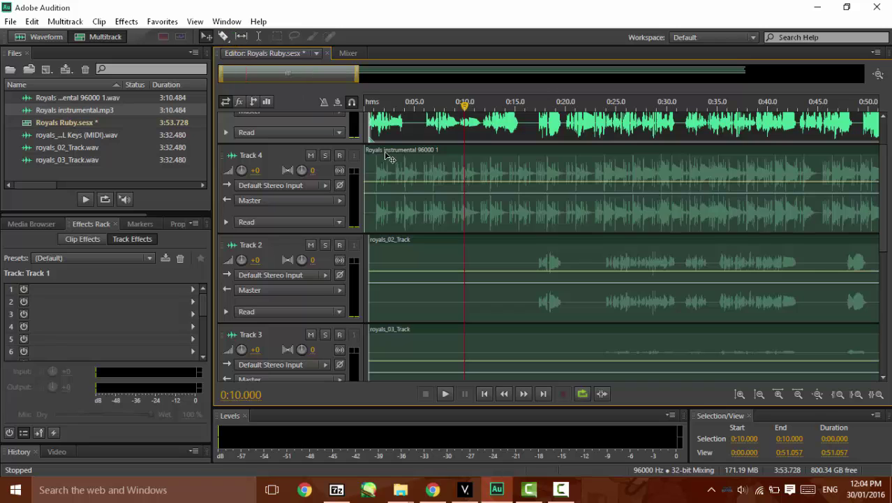
left_click_drag(397, 143, 393, 145)
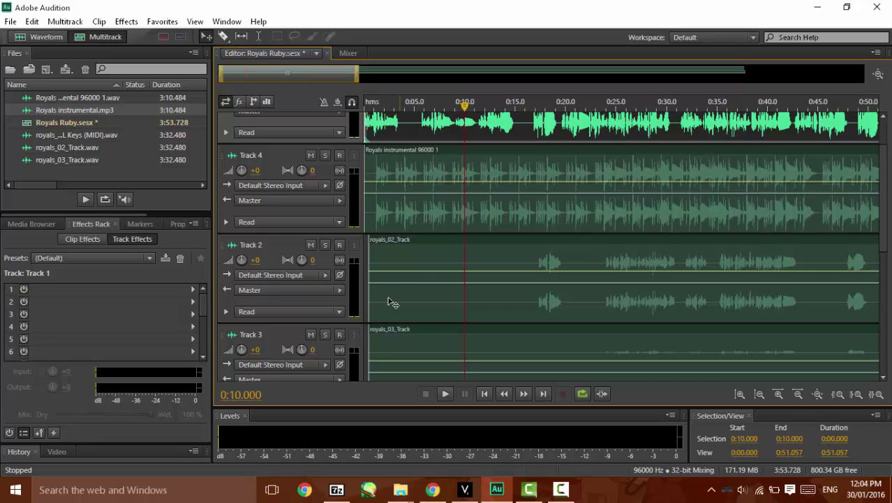
left_click_drag(392, 302, 387, 303)
left_click_drag(396, 354, 391, 354)
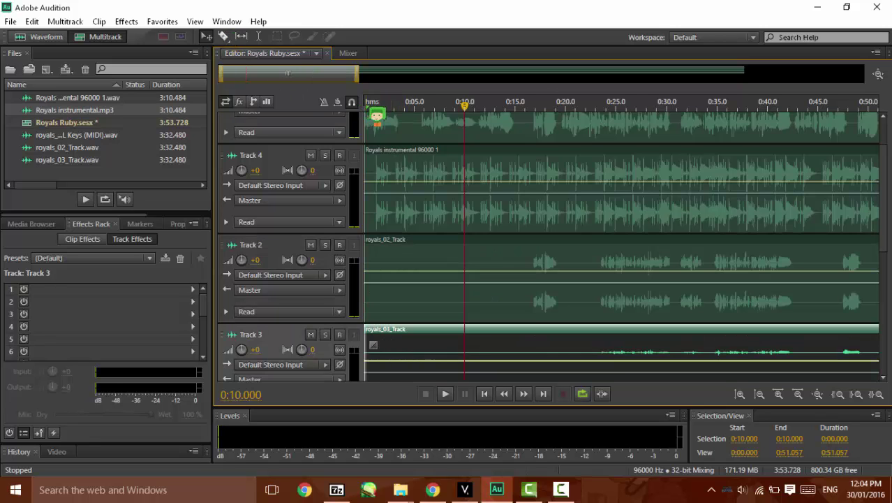
Play the opening two seconds from the session start to compare vocals and instrumental, and return the playhead to zero.
left_click_drag(375, 103, 364, 104)
left_click(445, 393)
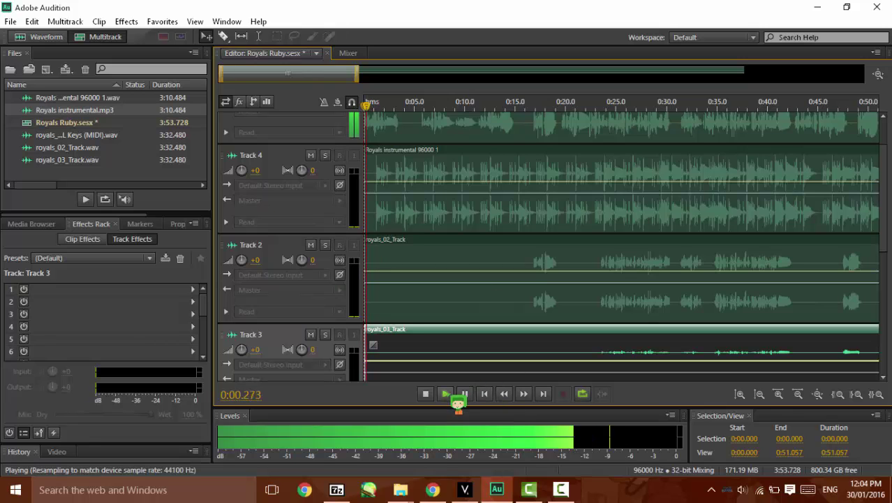
left_click(426, 394)
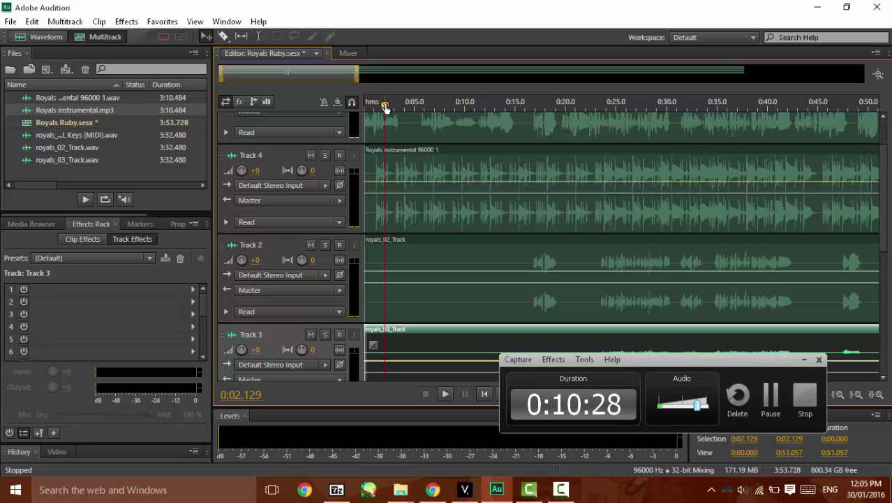
left_click_drag(385, 105, 329, 99)
left_click(587, 362)
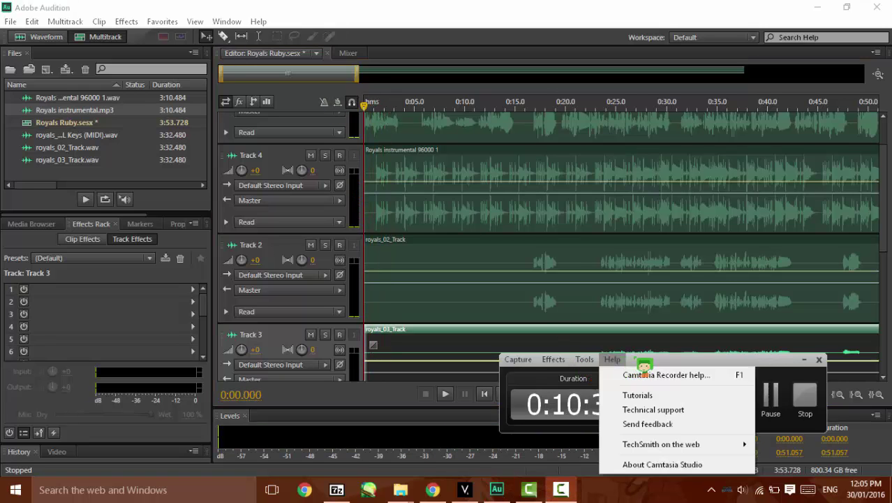
left_click_drag(643, 360, 490, 451)
Play the first second at close zoom and mark about 0:00.99 on the timeline to compare it with the instrumental's first beat.
left_click(778, 393)
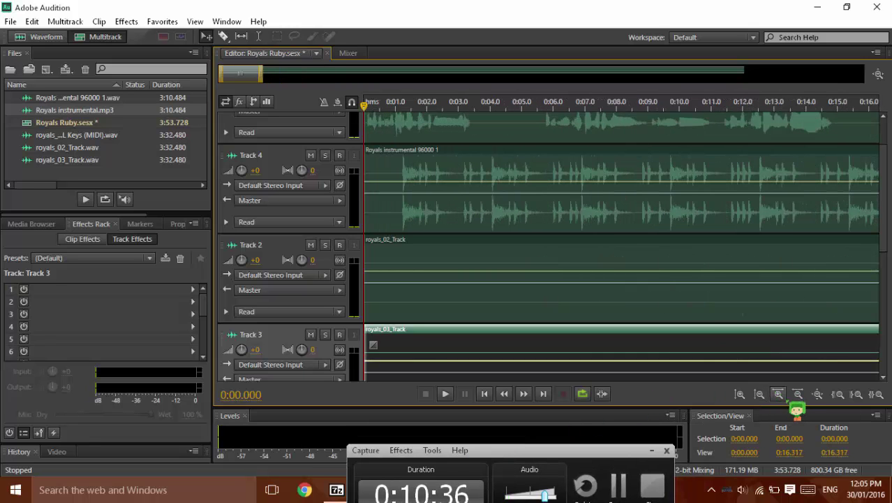
left_click(778, 393)
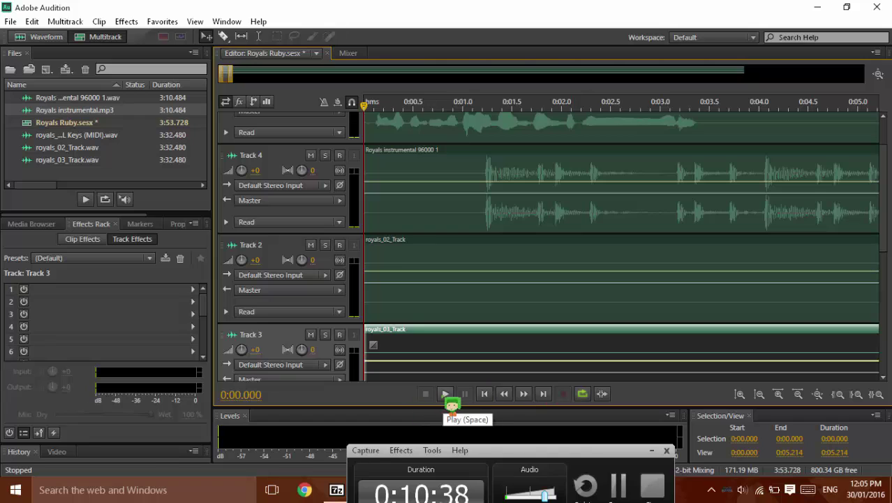
left_click(444, 393)
left_click(425, 393)
left_click(464, 106)
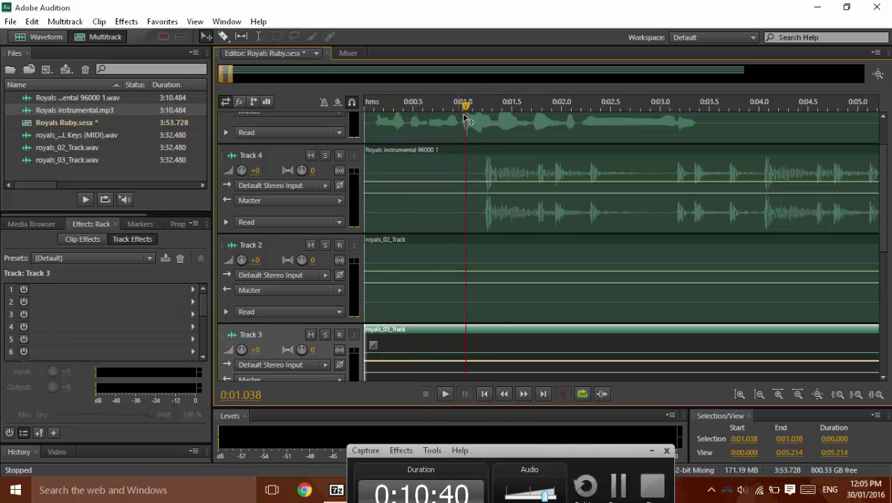
left_click(461, 106)
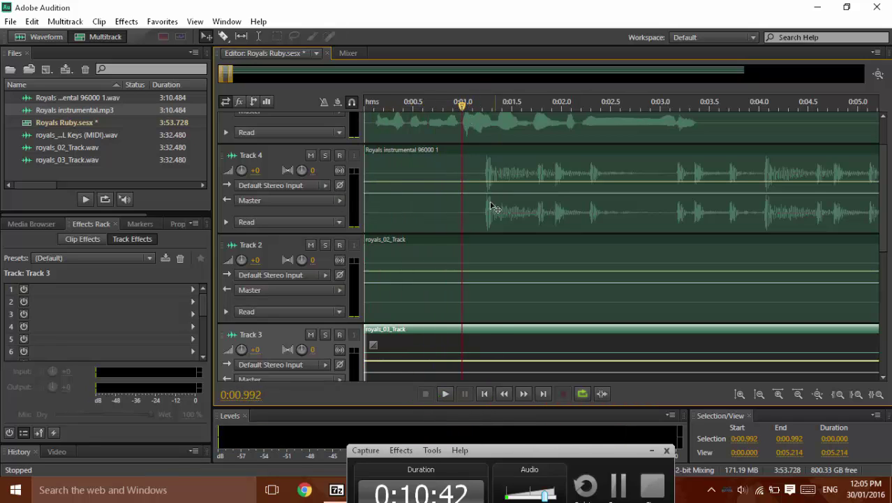
Delete the first 0.681 seconds of silence from the instrumental clip on Track 4.
left_click(480, 219)
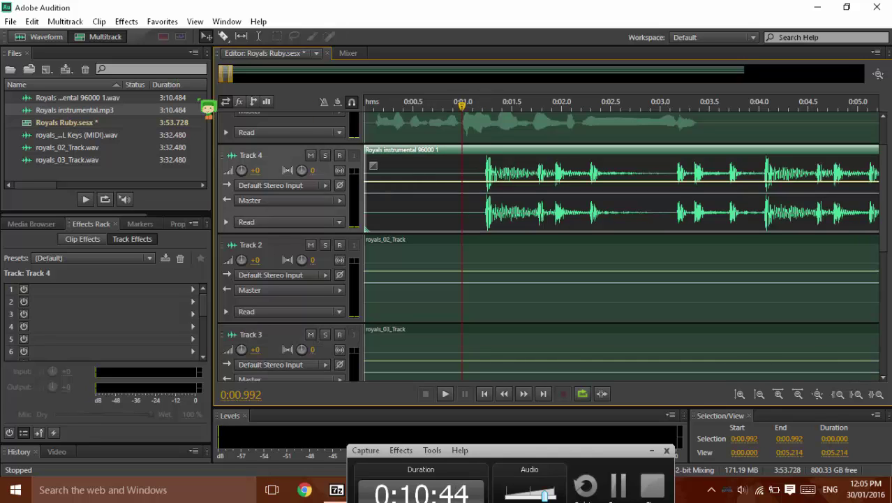
left_click(258, 36)
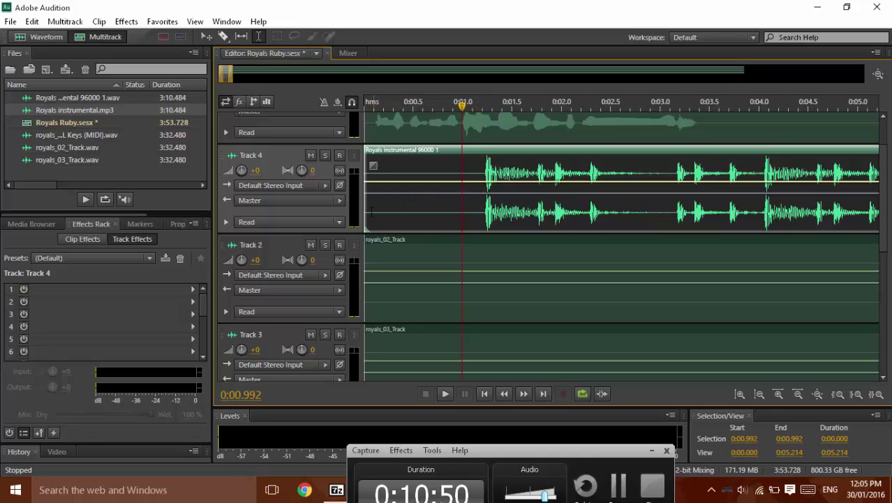
left_click_drag(399, 208, 351, 199)
left_click(409, 204)
left_click_drag(430, 208, 351, 213)
key("Delete")
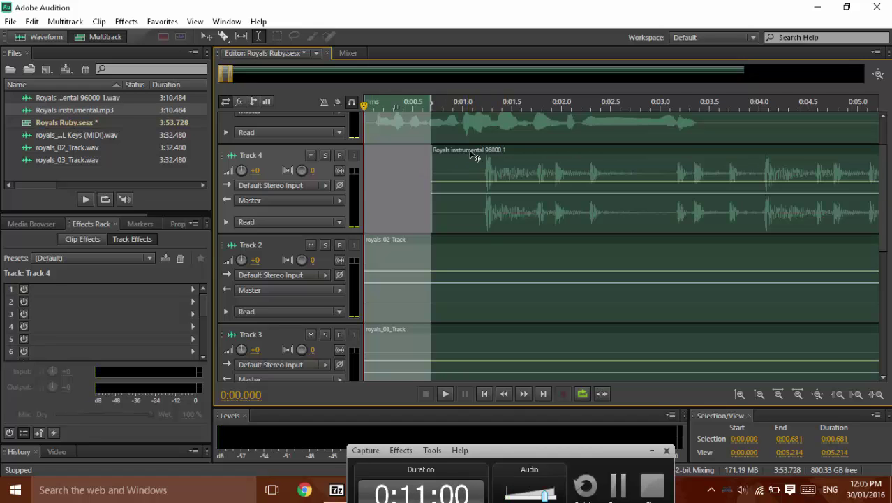
Move the instrumental clip earlier to start at about 0:00.34, and play the opening briefly to check its timing.
left_click_drag(478, 150, 447, 160)
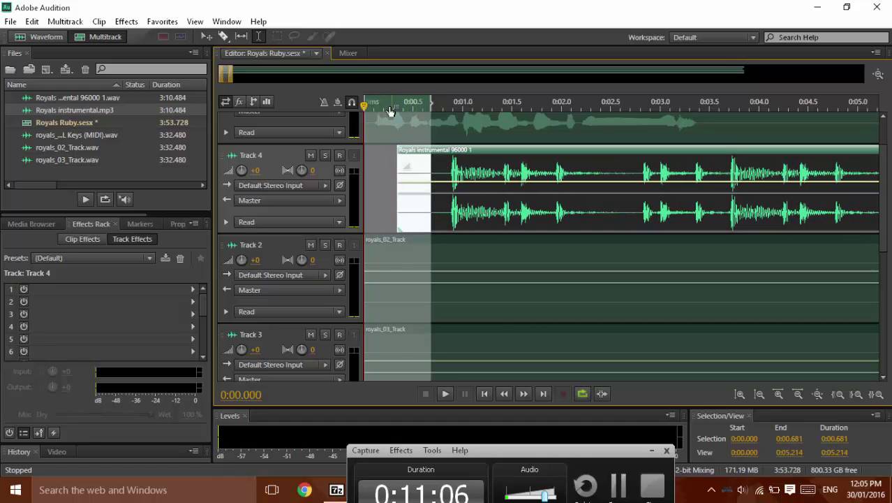
left_click(445, 393)
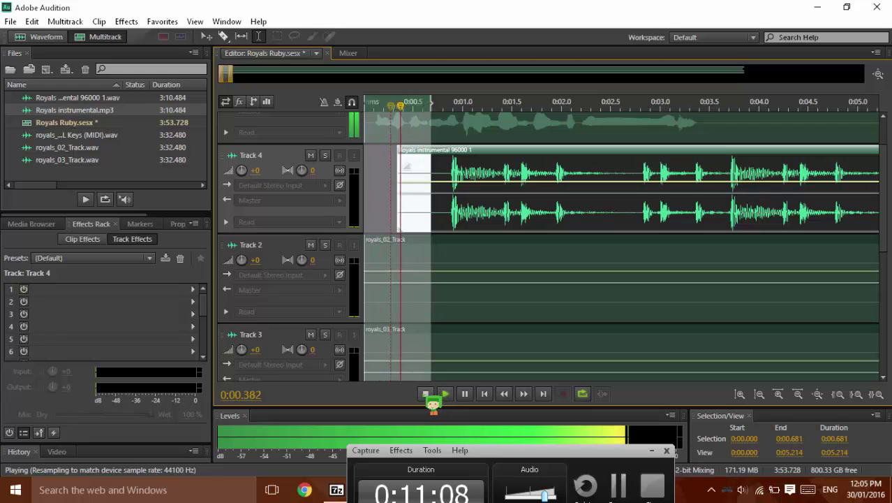
left_click(425, 393)
left_click(380, 132)
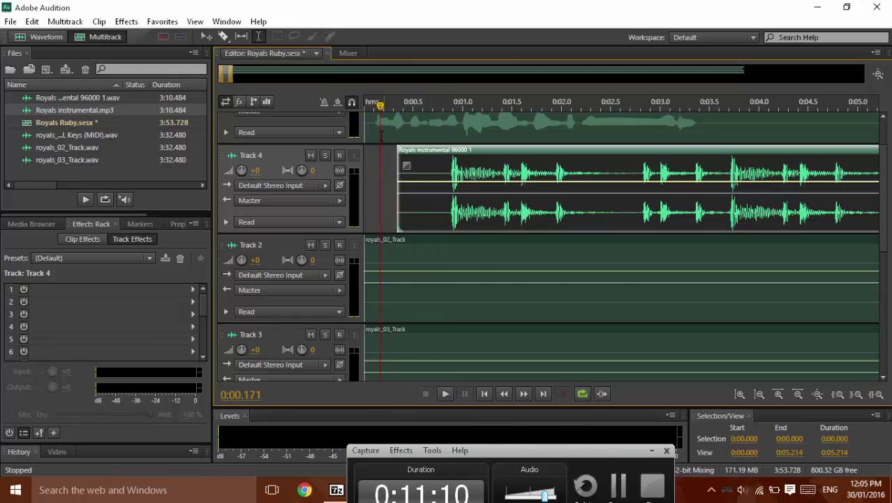
Shift the instrumental clip slightly later to start at about 0:00.46, lining up its first beat with the Track 1 vocal.
left_click(780, 395)
left_click(781, 395)
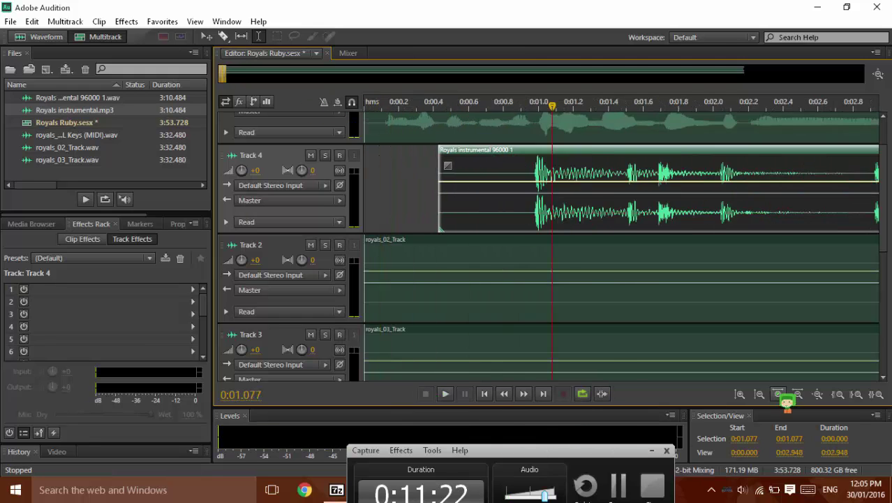
left_click(781, 396)
left_click(780, 395)
left_click(780, 395)
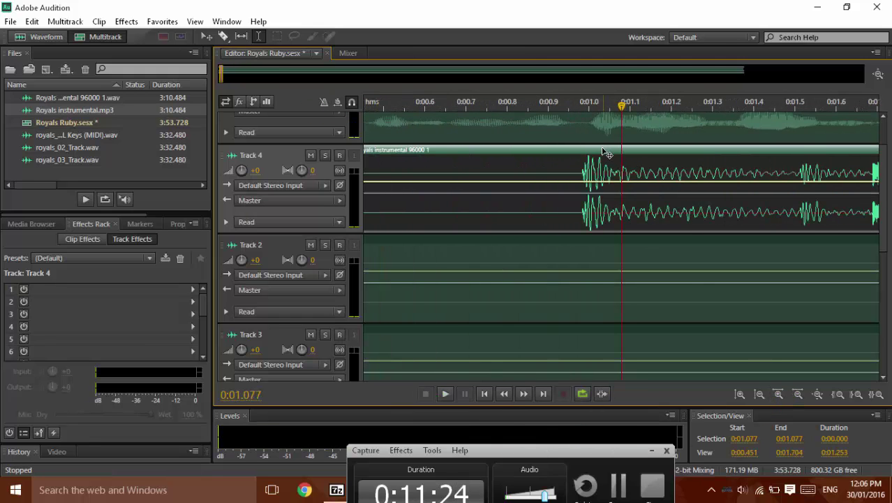
left_click_drag(602, 150, 617, 151)
Play the session from about 0:00.97 for roughly eight seconds to check the instrumental's alignment with the vocal.
left_click(576, 106)
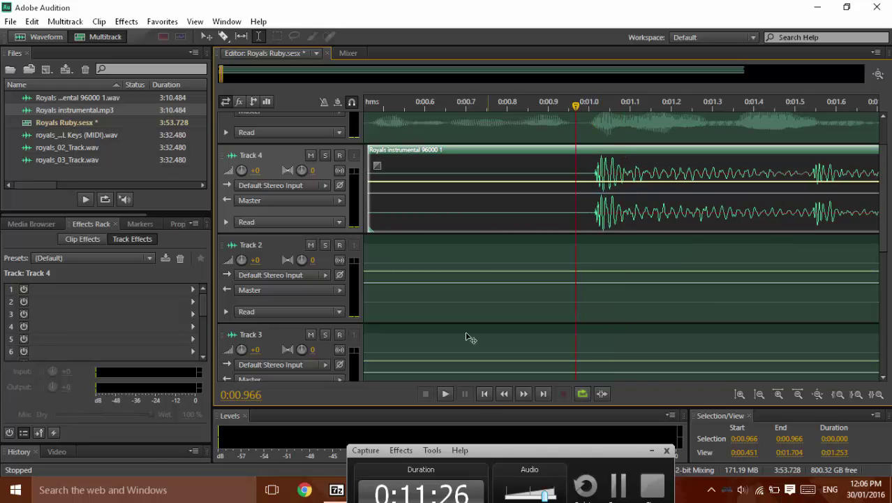
left_click(444, 393)
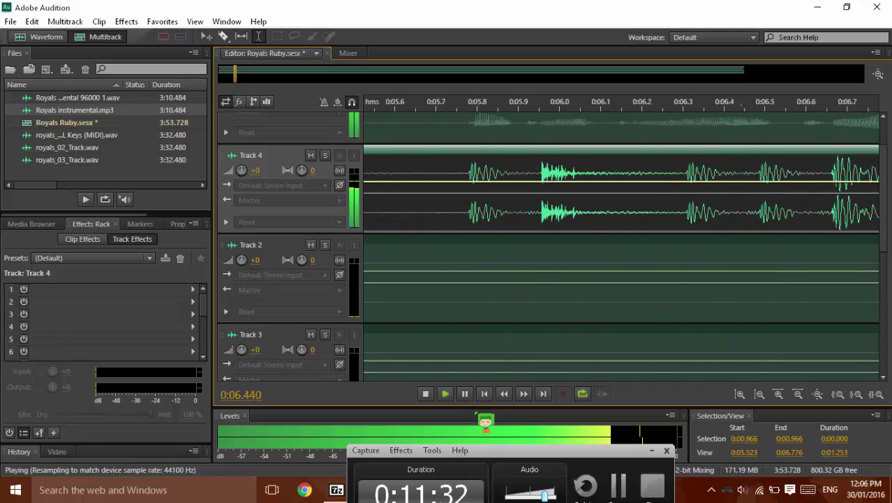
left_click(447, 393)
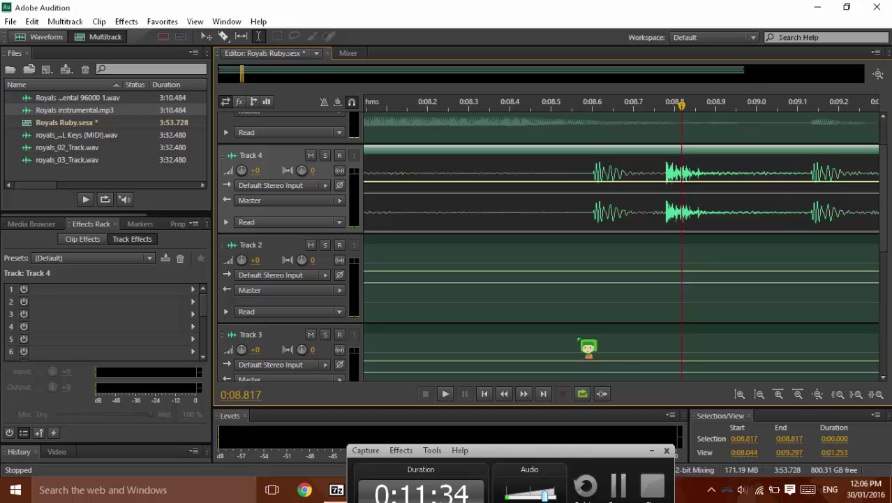
Play the session from about 0:12.1 until about 0:26 to check that vocals and instrumental stay in sync.
left_click(798, 393)
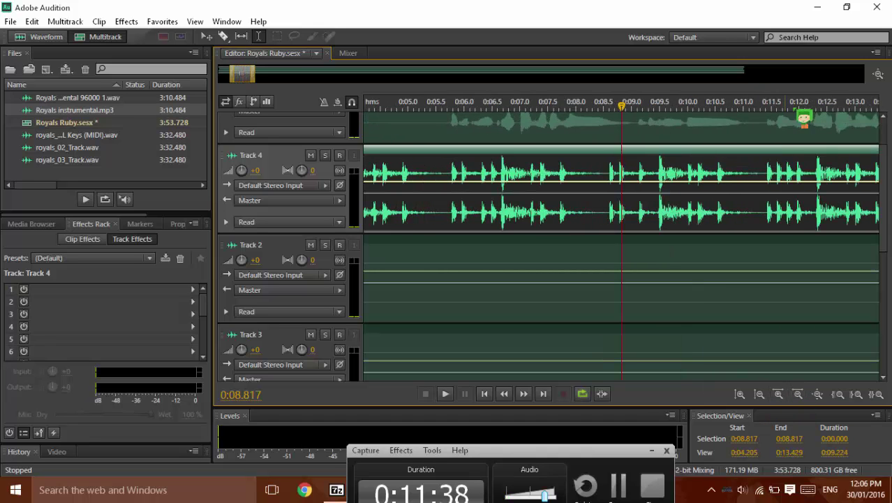
left_click(804, 103)
left_click(445, 394)
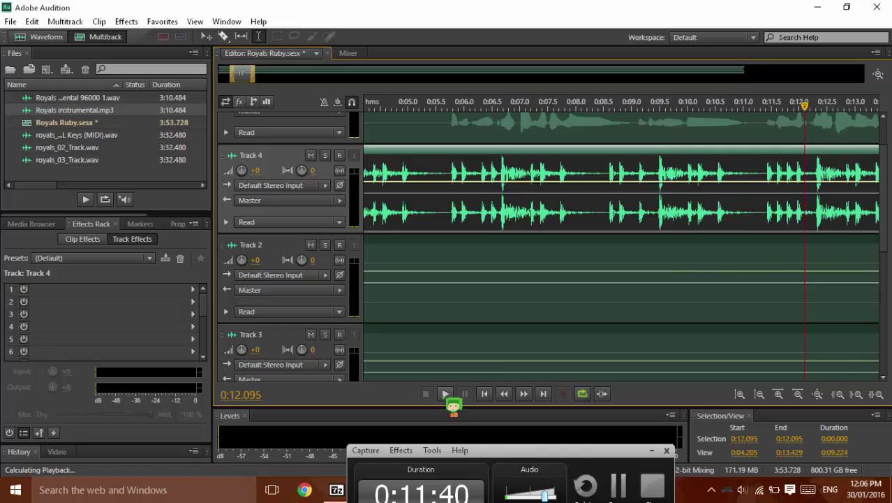
left_click_drag(271, 78, 230, 74)
left_click(426, 393)
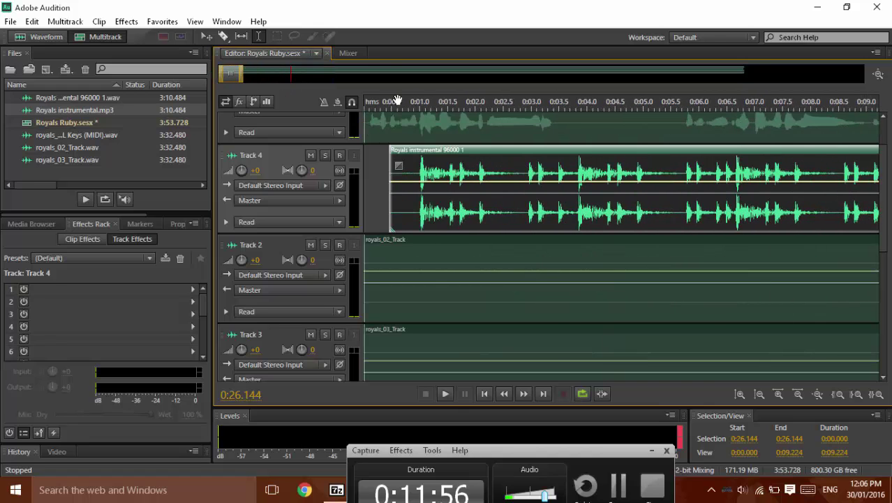
Open the Track 1 vocal clip in the waveform editor and select its entire audio.
left_click(418, 130)
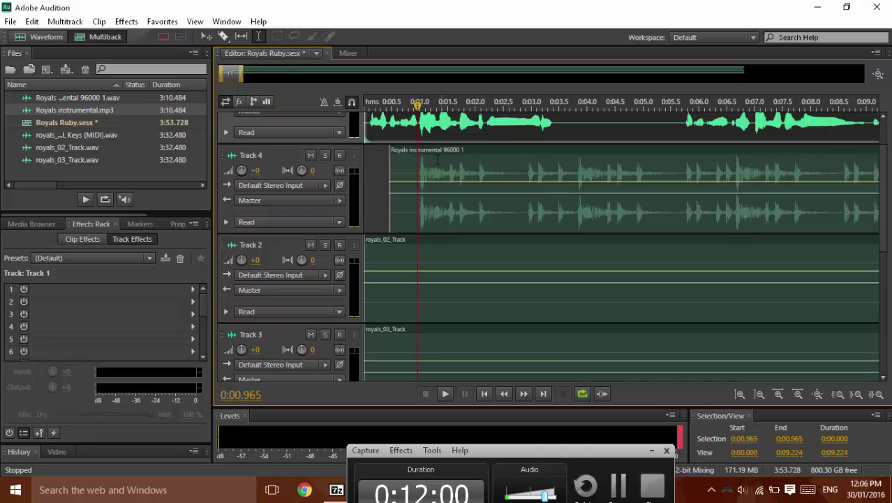
left_click(423, 157)
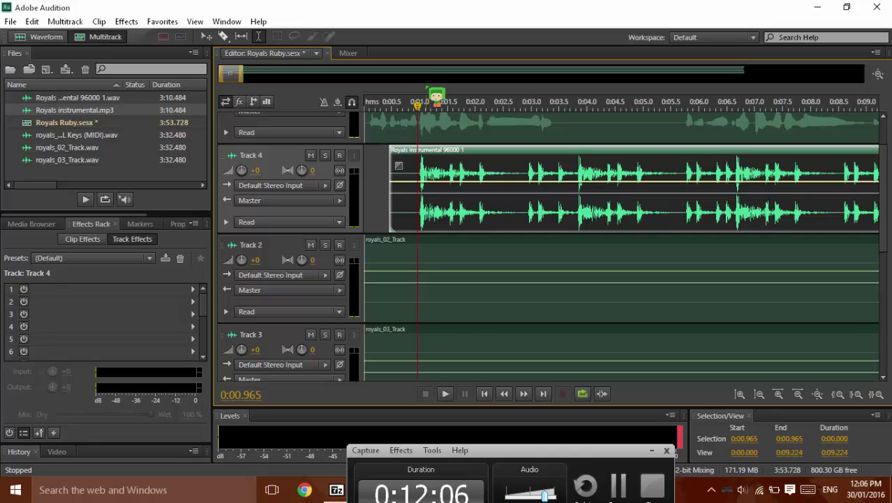
left_click_drag(416, 105, 363, 91)
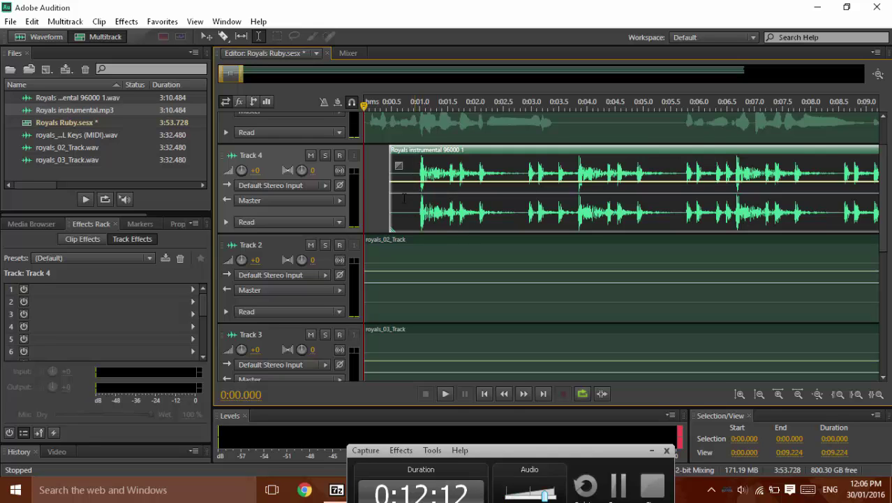
double_click(411, 128)
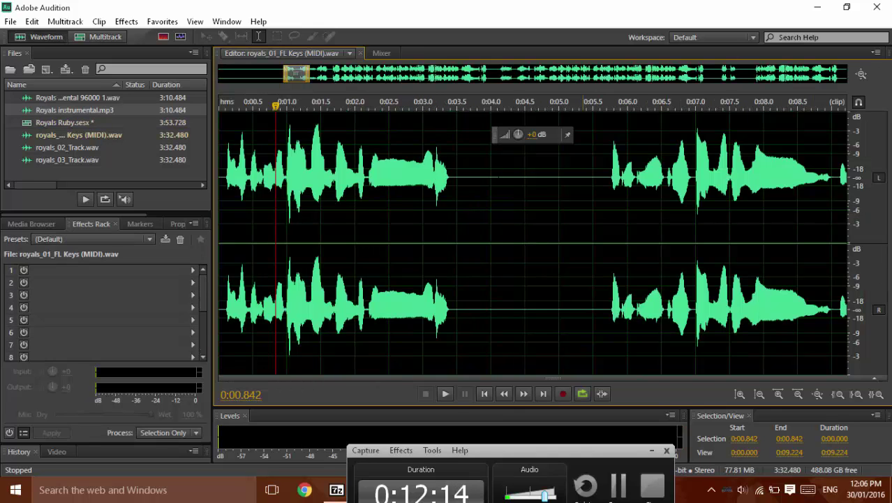
left_click(252, 174)
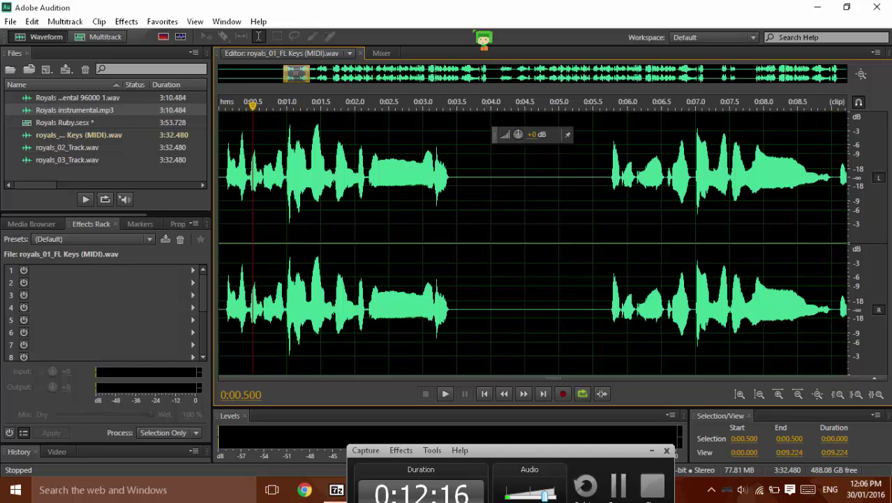
key("ctrl+a")
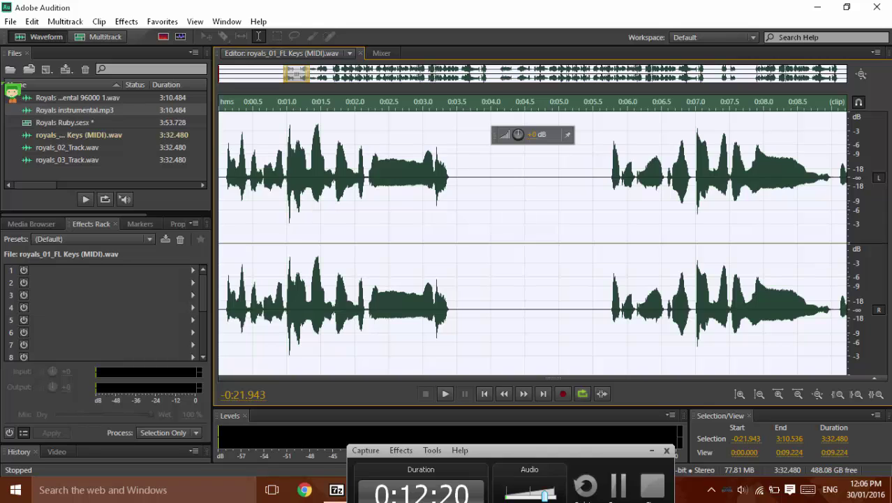
Open the Multiband Compressor effect for the selected vocal and move its window clear of the start of the waveform.
left_click(129, 21)
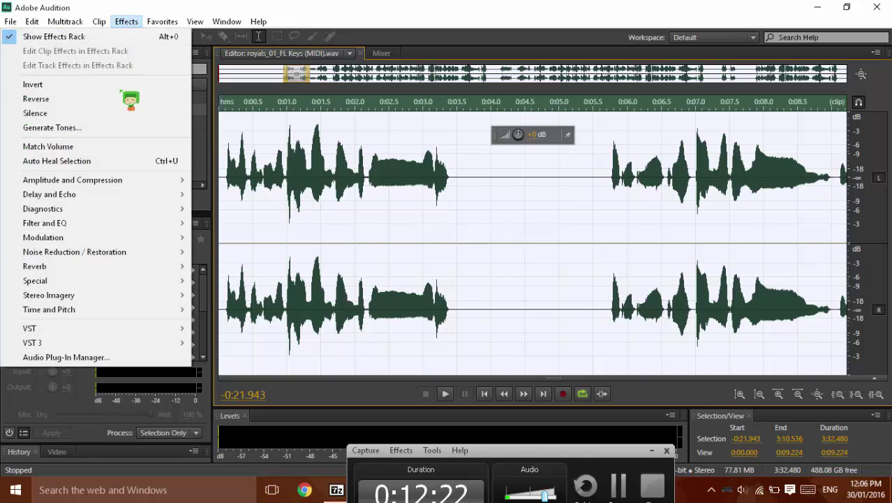
mouse_move(131, 184)
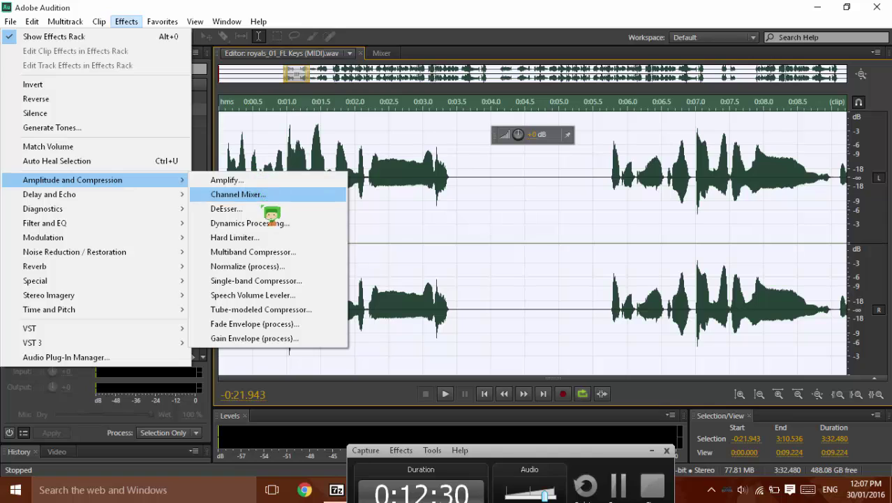
left_click(291, 253)
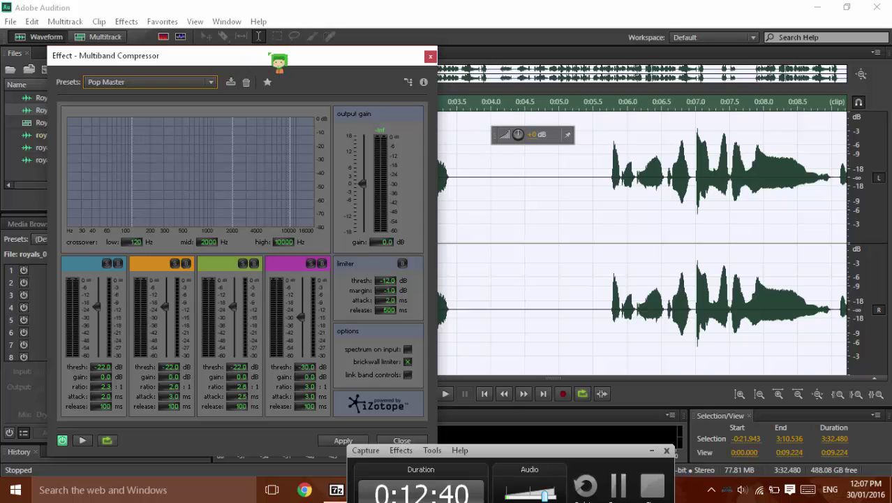
left_click_drag(254, 63, 656, 83)
Preview the vocal from about 0:00.07 with the compressor's Pop Master preset.
left_click(572, 103)
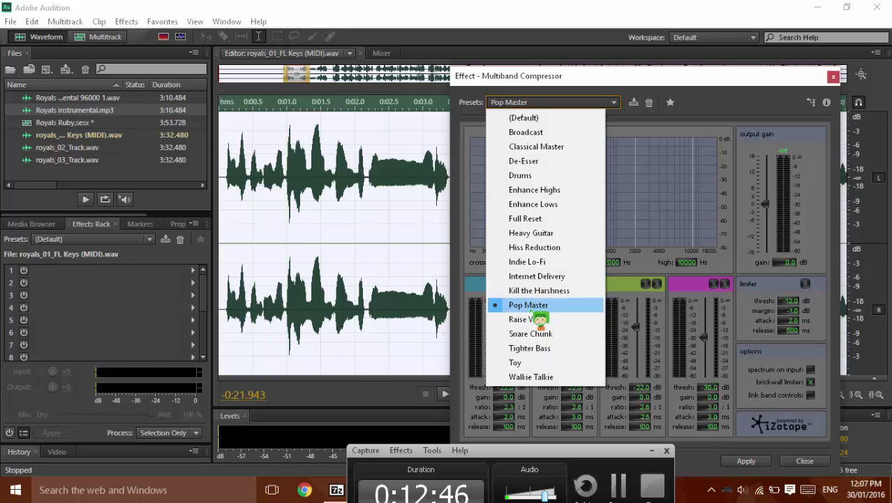
left_click(227, 110)
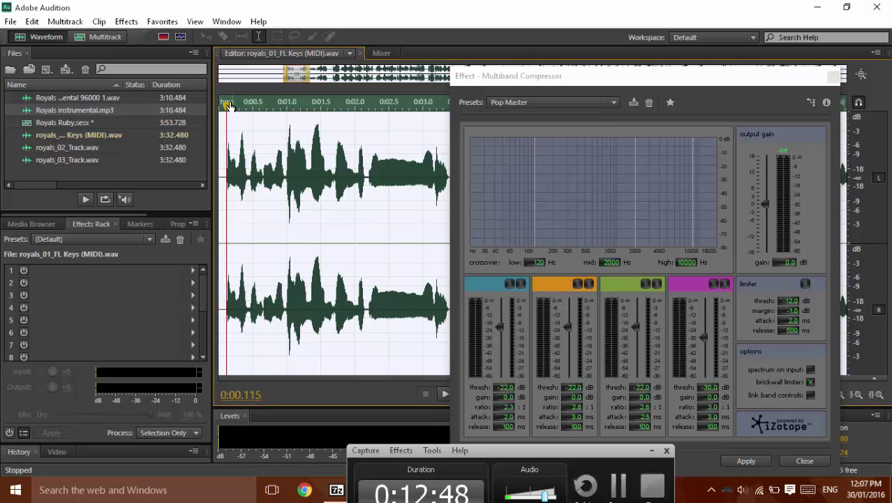
left_click_drag(229, 106, 224, 108)
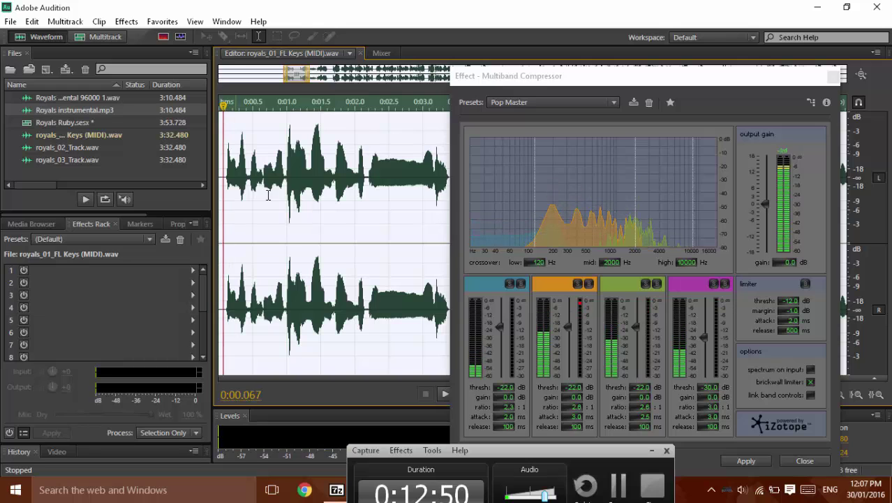
left_click(650, 451)
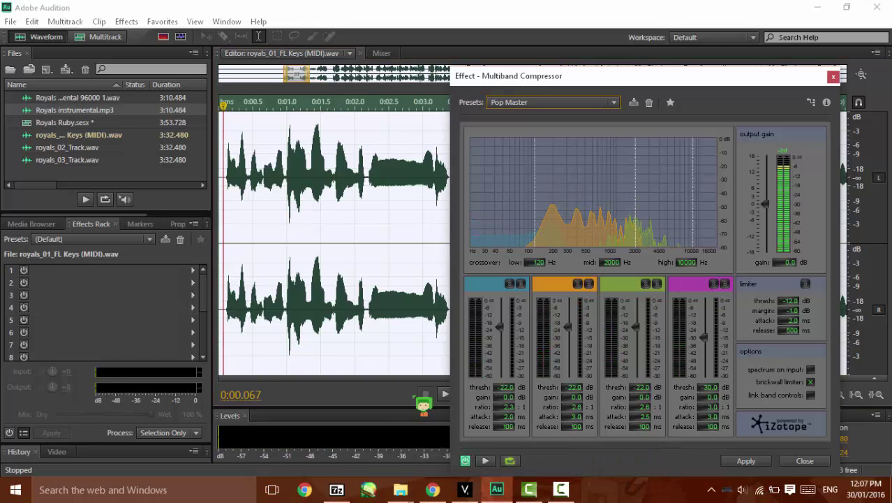
left_click(445, 394)
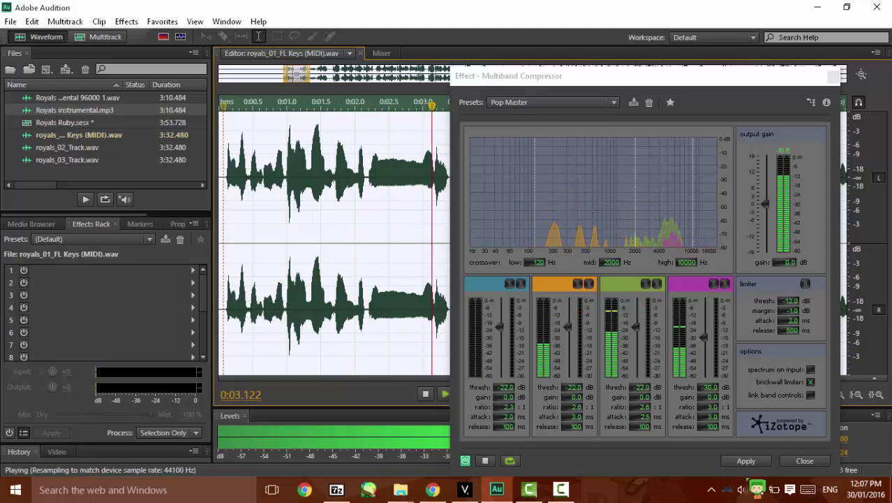
left_click(742, 490)
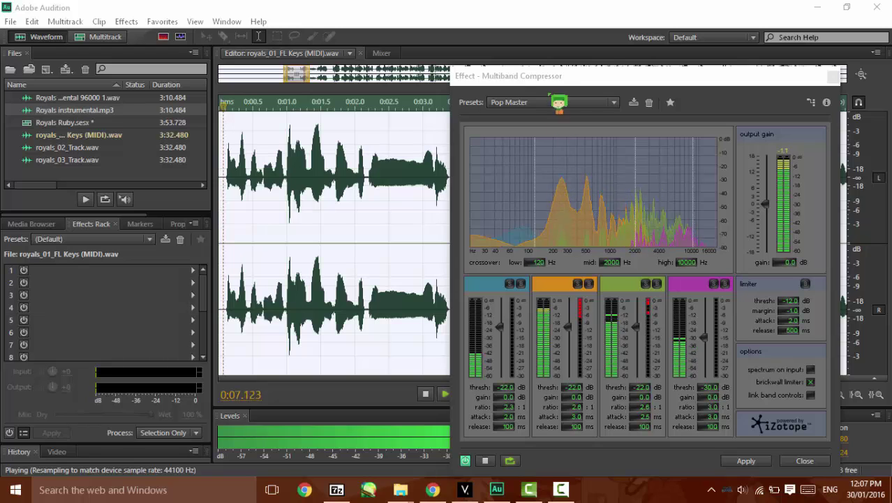
left_click_drag(574, 76, 585, 79)
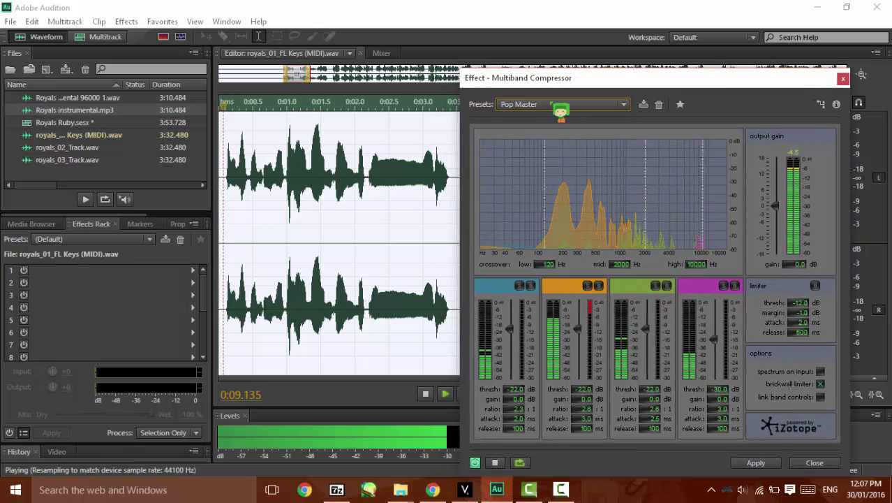
left_click(293, 73)
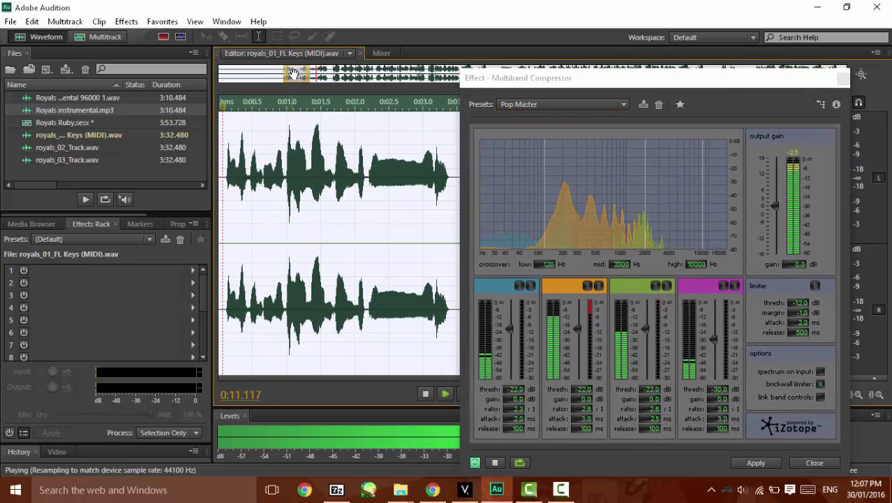
left_click_drag(297, 75, 288, 74)
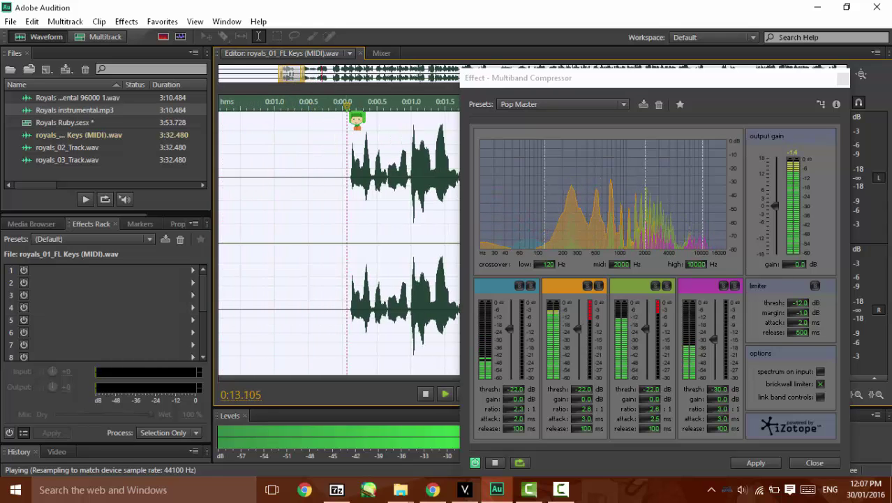
Audition the Internet Delivery, Broadcast and Classical Master compressor presets on the playing vocal.
left_click(527, 106)
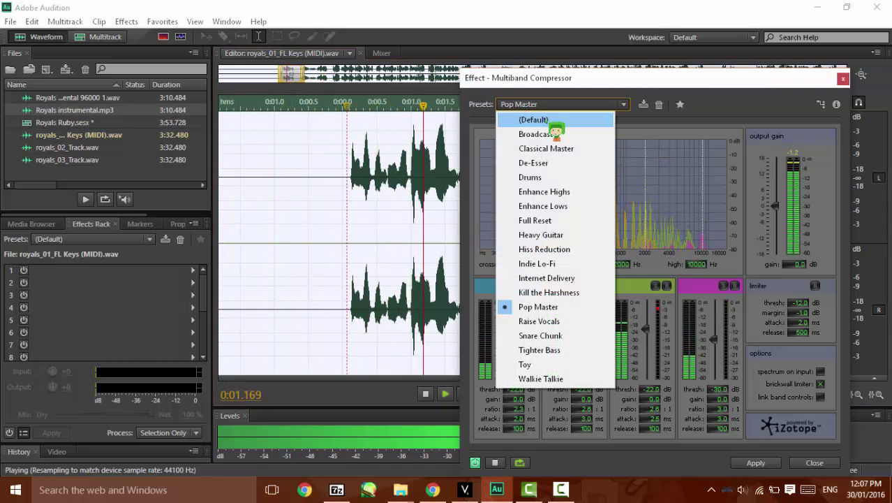
left_click(546, 278)
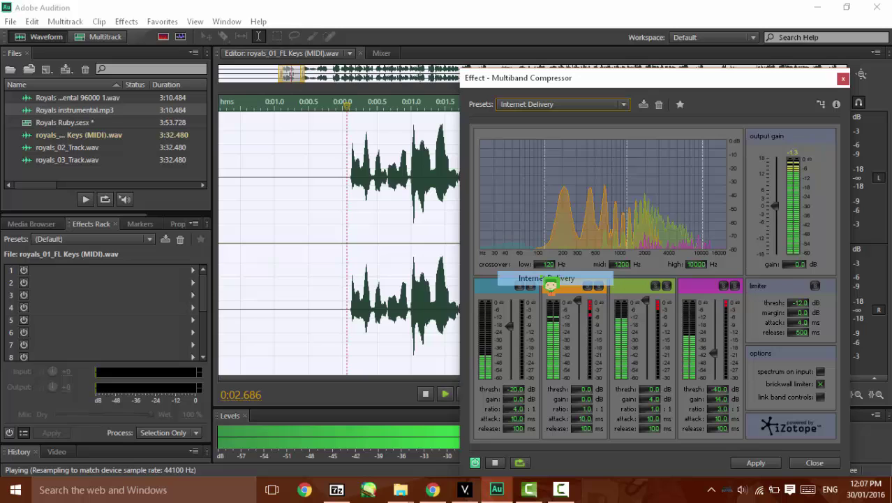
left_click(538, 108)
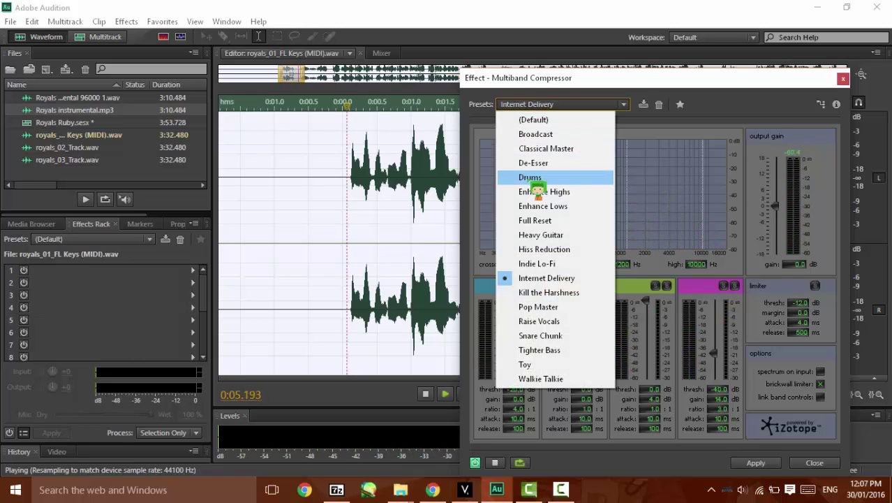
left_click(538, 134)
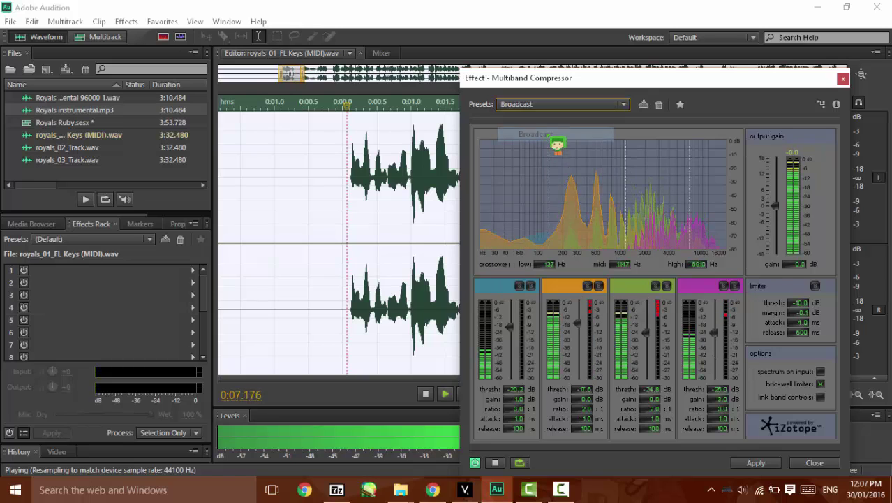
left_click(569, 111)
left_click(557, 147)
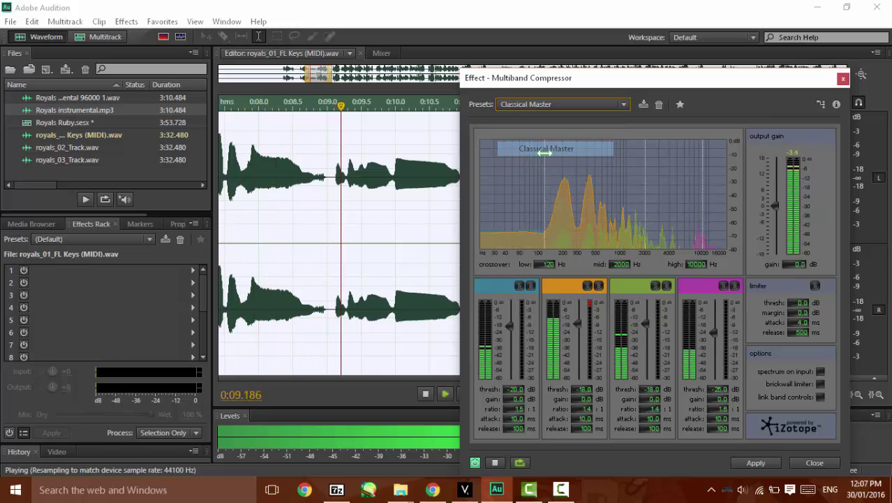
Try the Enhance Highs and Kill the Harshness compressor presets on the playing vocal.
left_click(563, 113)
left_click(548, 194)
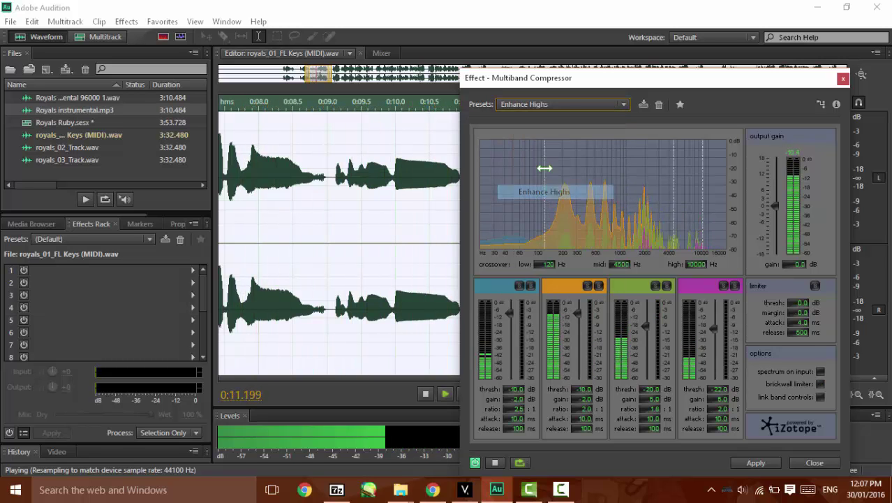
left_click(566, 113)
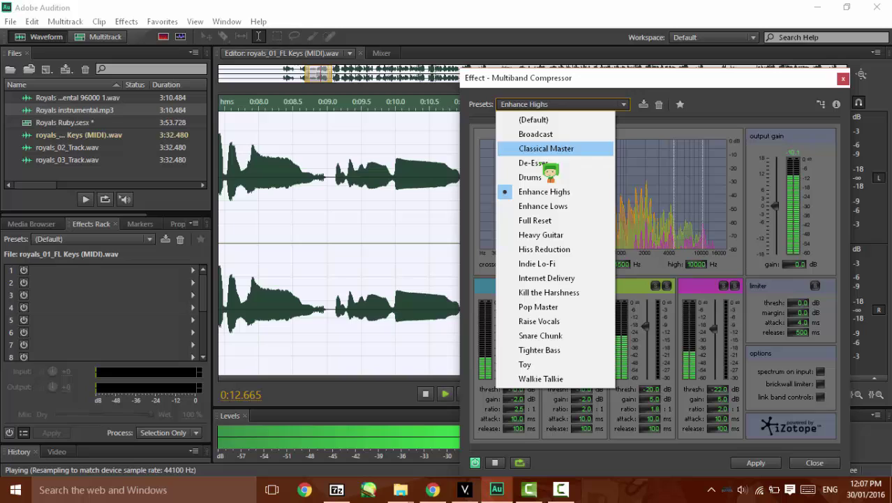
left_click(566, 293)
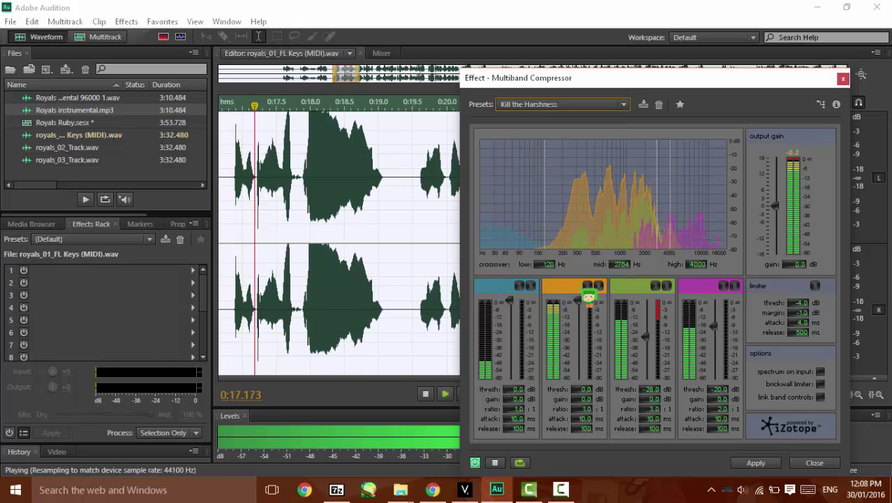
Audition the Snare Chunk, Toy and Walkie Talkie compressor presets while the vocal plays.
left_click(573, 106)
left_click(543, 335)
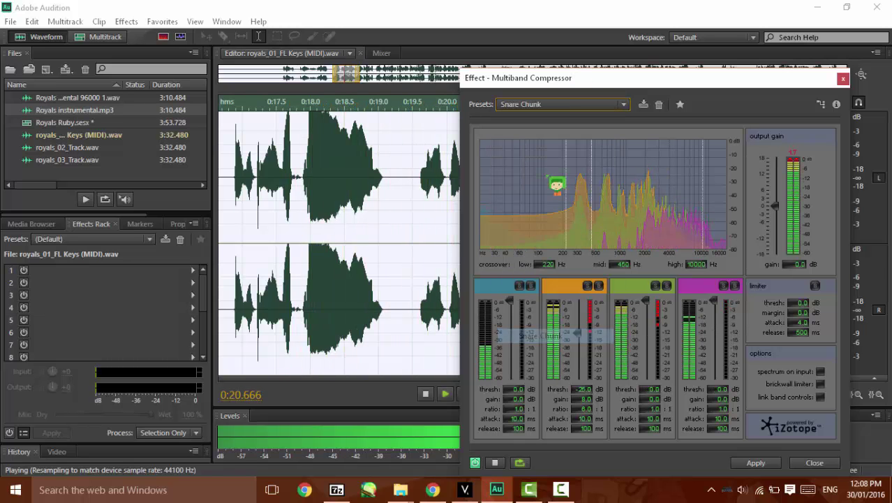
left_click(558, 104)
left_click(548, 364)
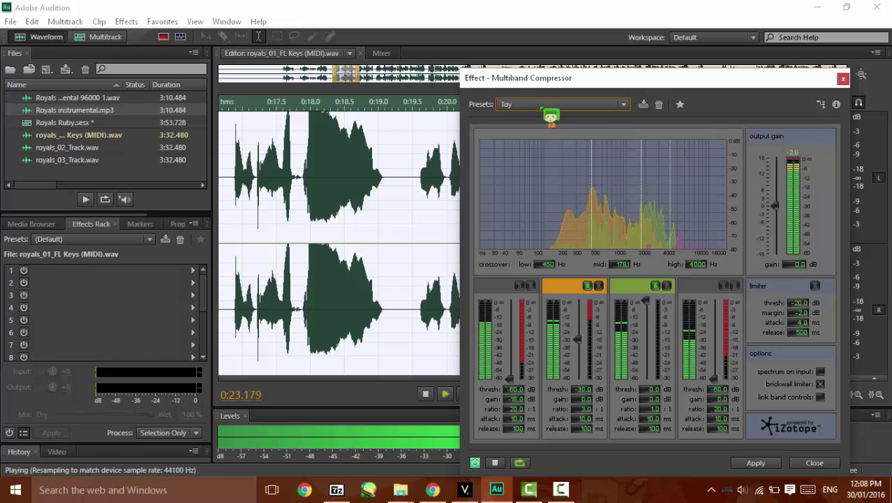
left_click(543, 105)
left_click(548, 378)
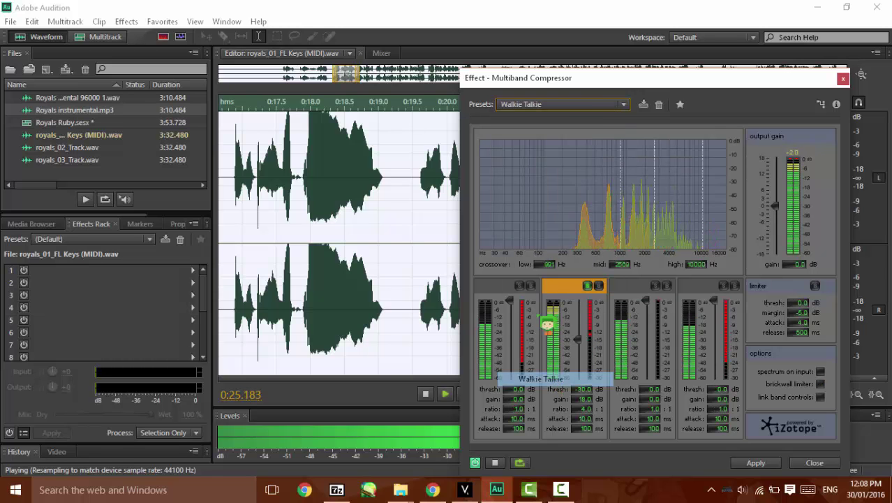
Compare the Pop Master preset with Internet Delivery, leave Internet Delivery selected, and stop the preview.
left_click(582, 106)
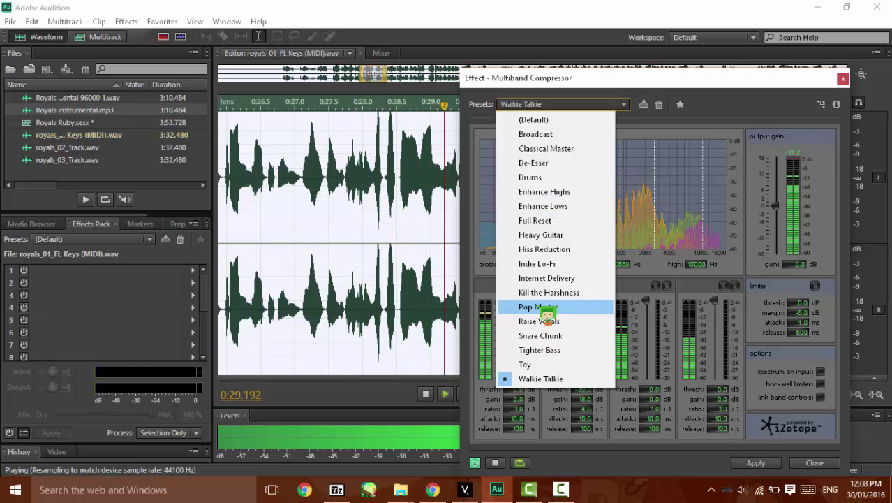
left_click(546, 307)
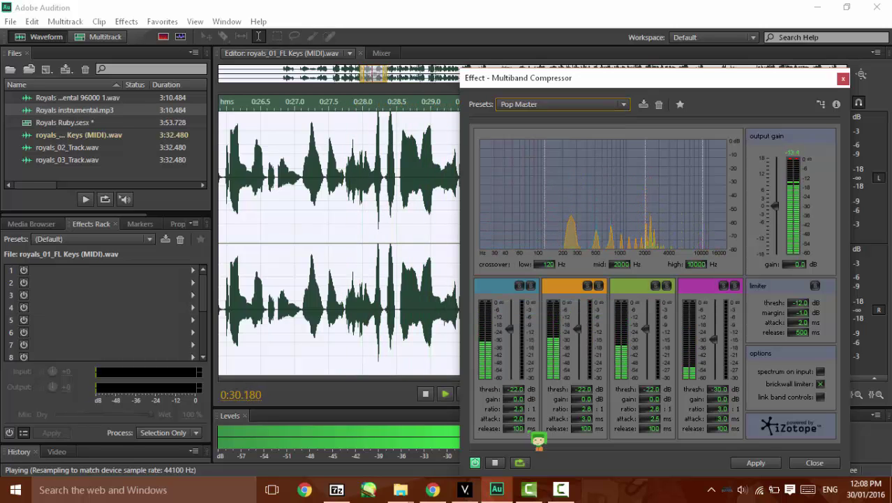
left_click(552, 106)
left_click(559, 277)
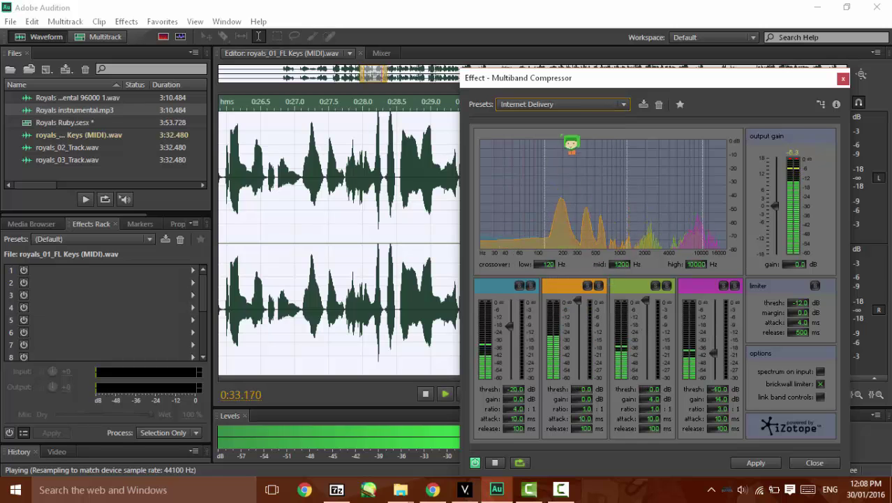
left_click(569, 106)
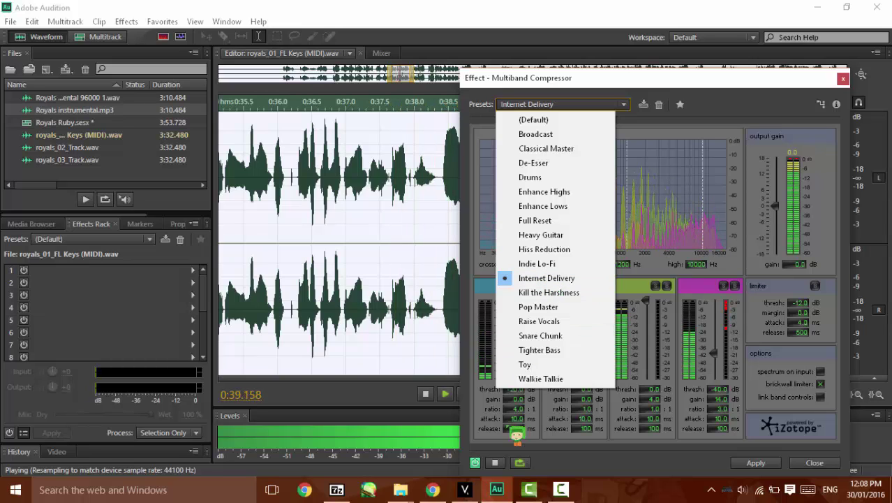
left_click(495, 462)
left_click(564, 103)
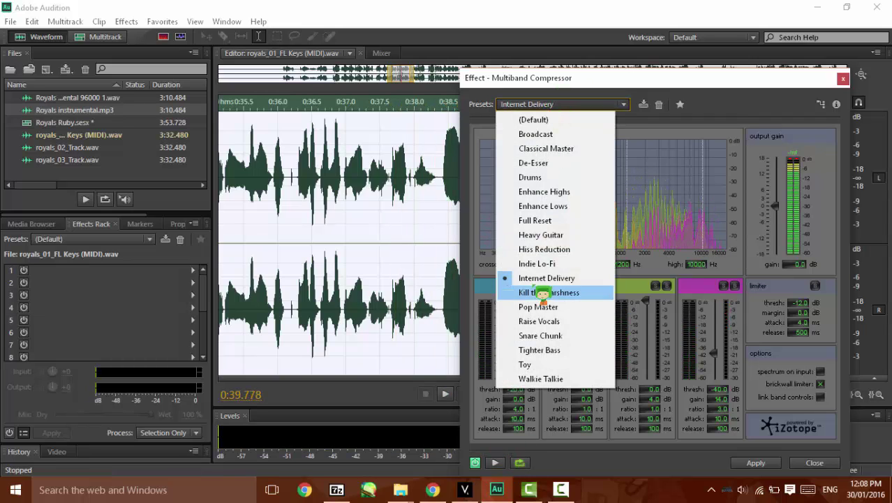
key("Up")
key("Up")
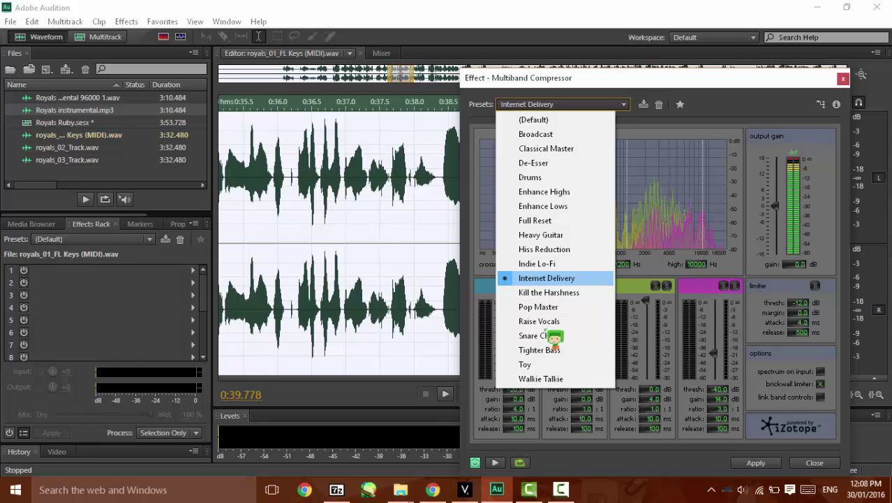
left_click(532, 279)
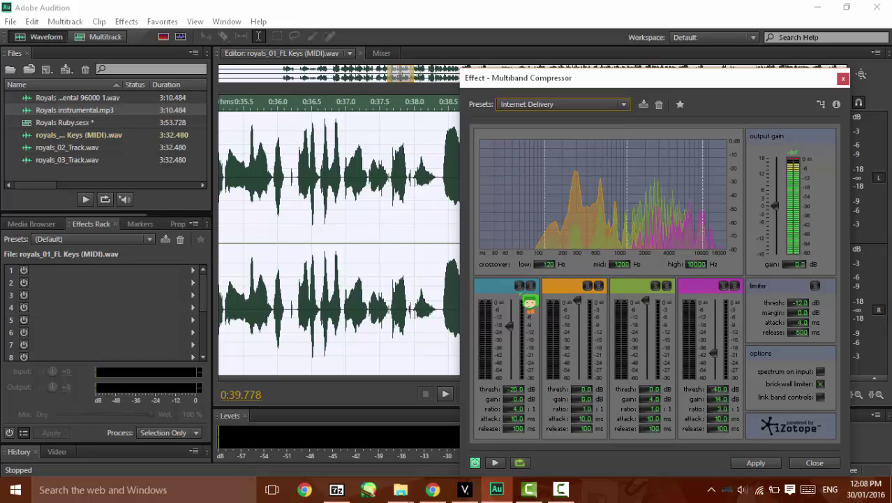
key("F10")
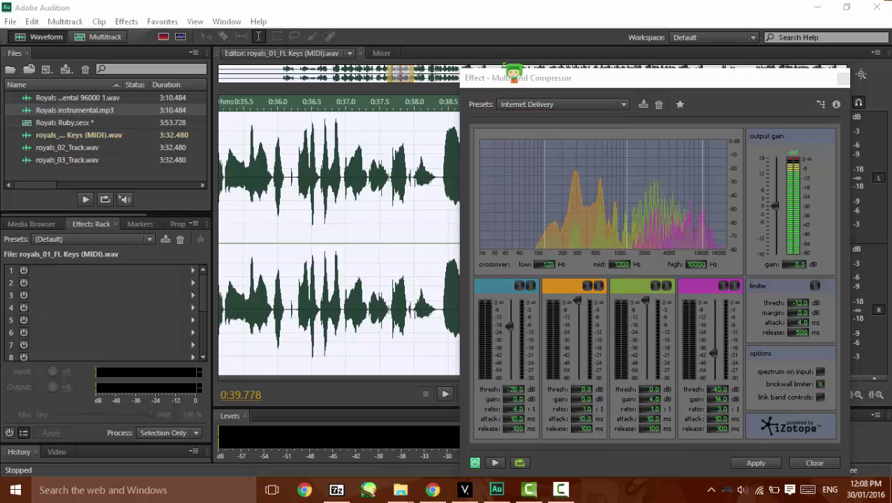
left_click(544, 105)
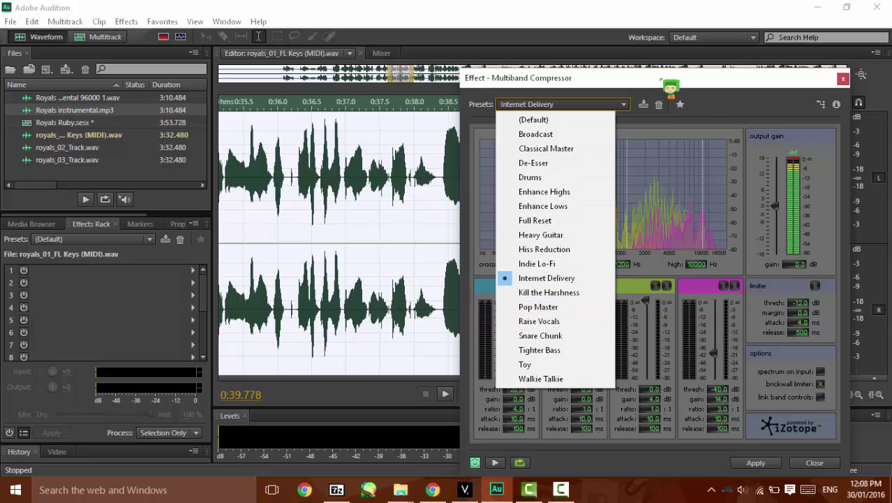
left_click(700, 108)
left_click(545, 106)
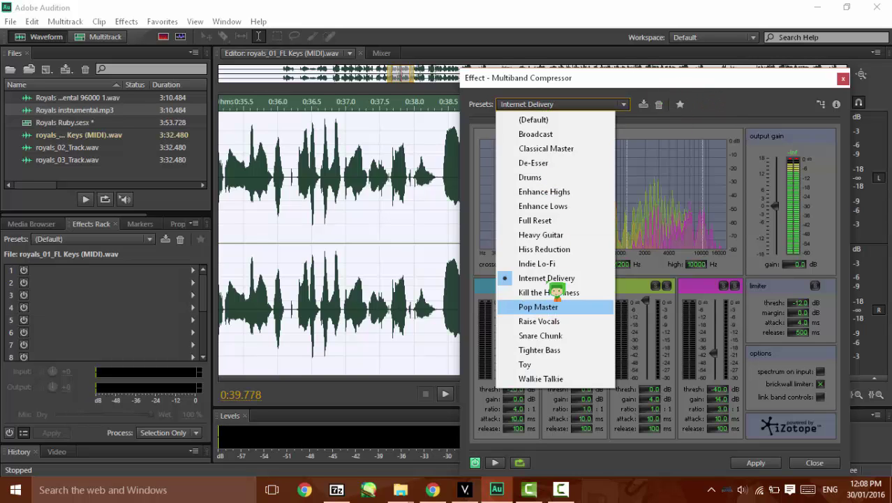
left_click(665, 113)
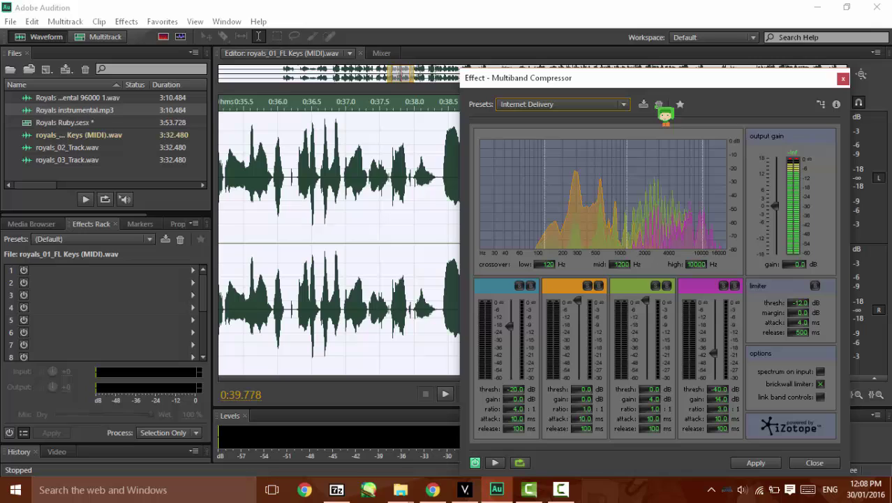
Apply the Internet Delivery multiband compression to the whole vocal and play it back from the first phrase.
left_click(565, 104)
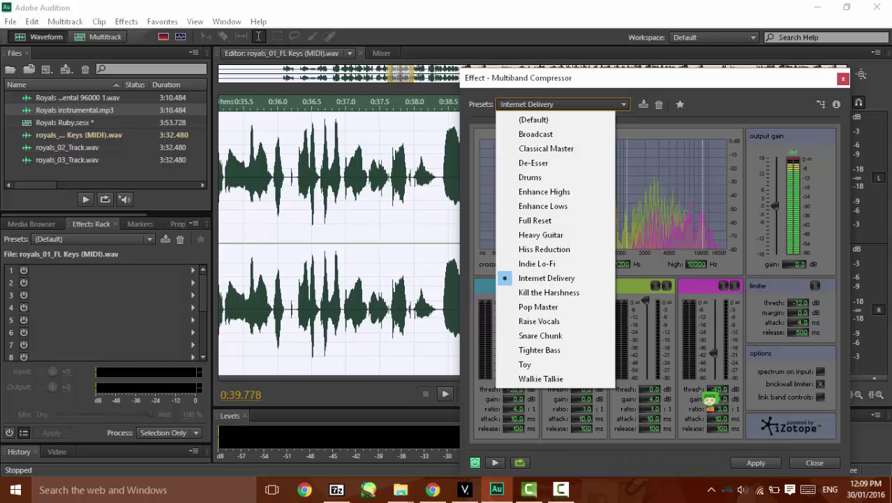
left_click(758, 463)
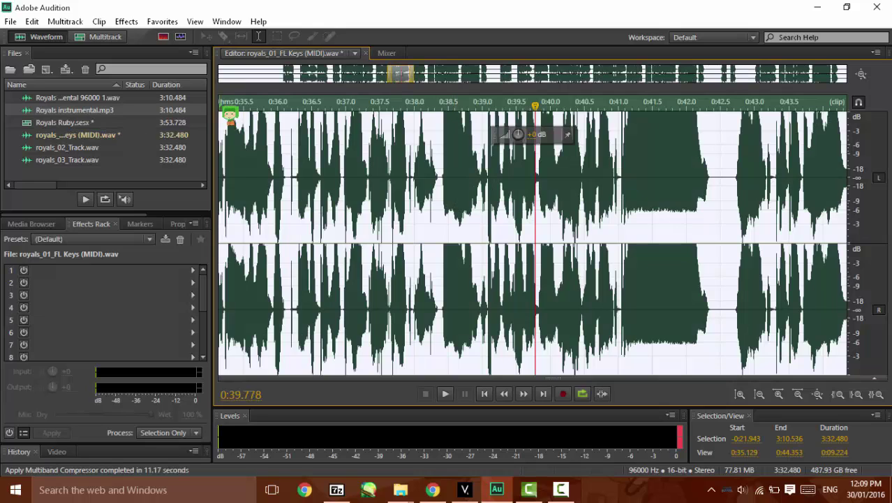
left_click(239, 113)
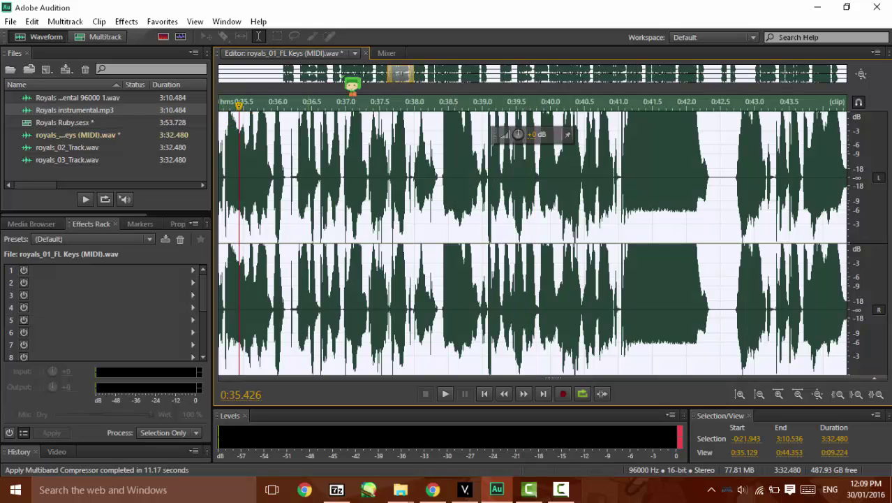
left_click_drag(398, 77, 320, 100)
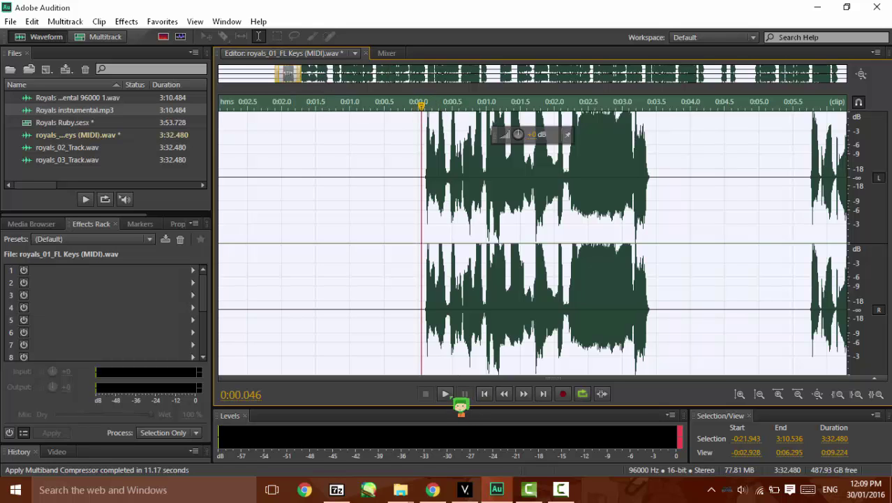
left_click(451, 396)
Compress the vocal again with the Multiband Compressor, using the Pop Master preset.
left_click(127, 21)
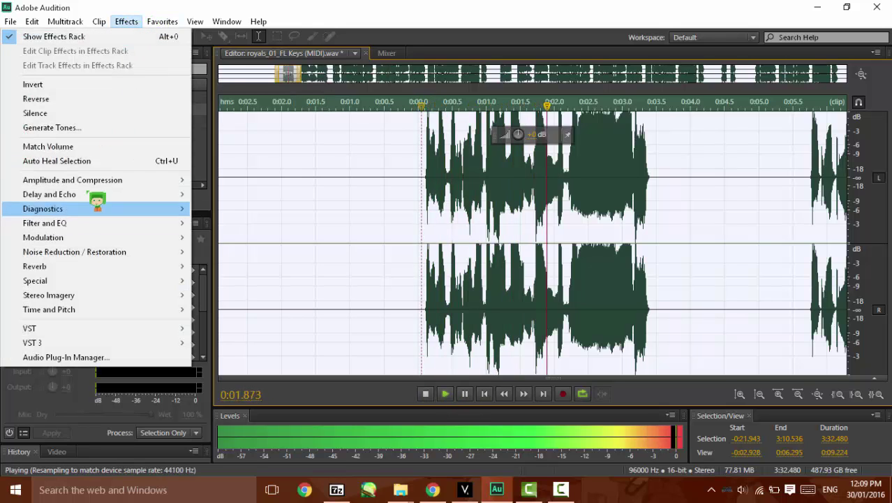
mouse_move(125, 186)
left_click(252, 251)
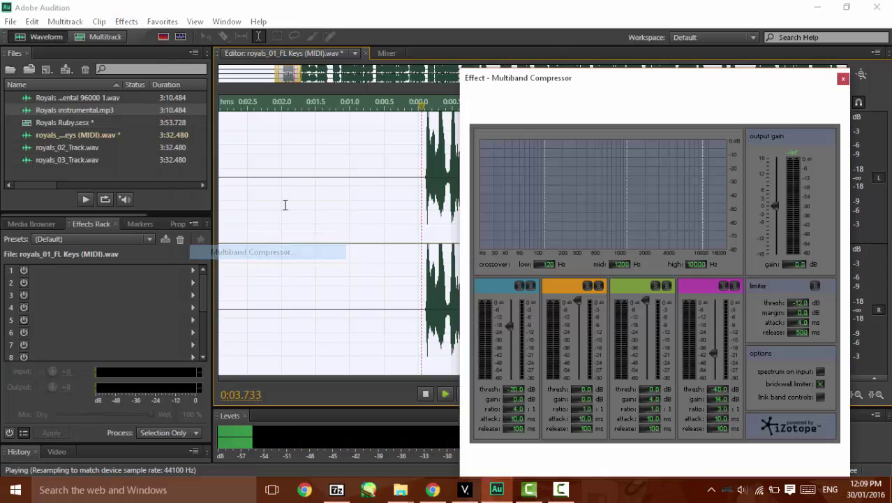
left_click(558, 104)
left_click(536, 307)
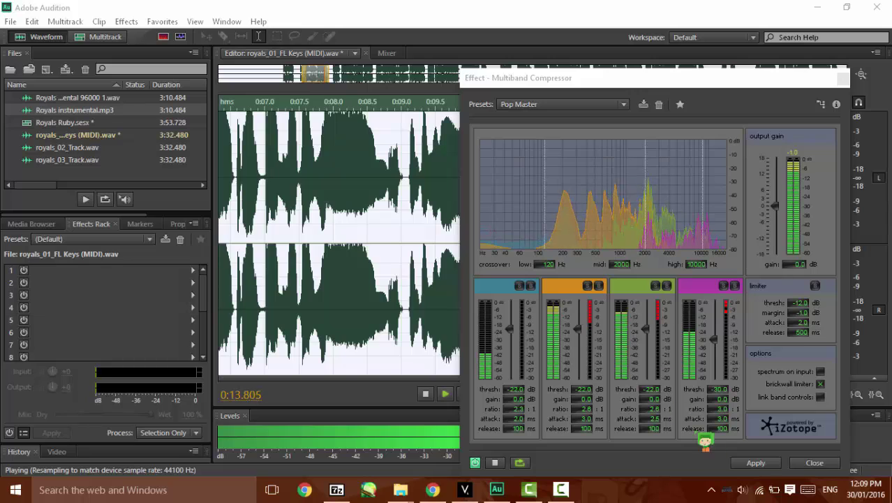
left_click(756, 463)
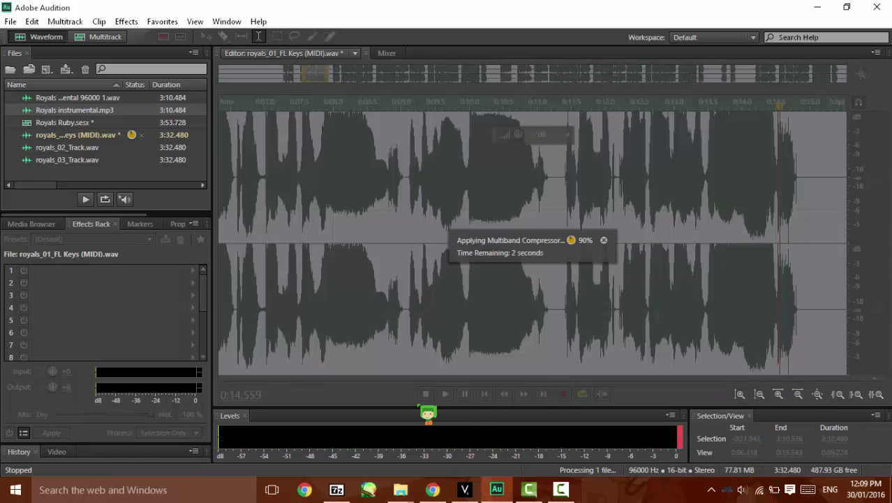
Normalize the compressed vocal to 100 %, with all channels normalized equally.
left_click(126, 22)
mouse_move(140, 182)
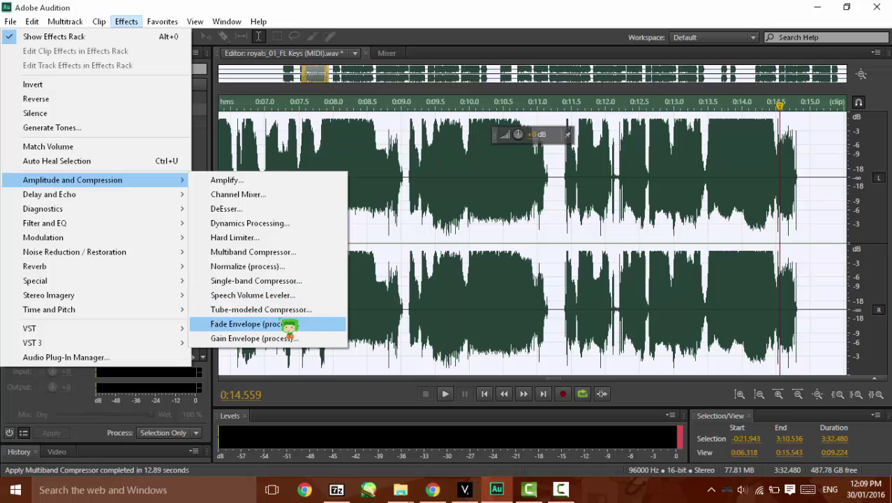
left_click(276, 267)
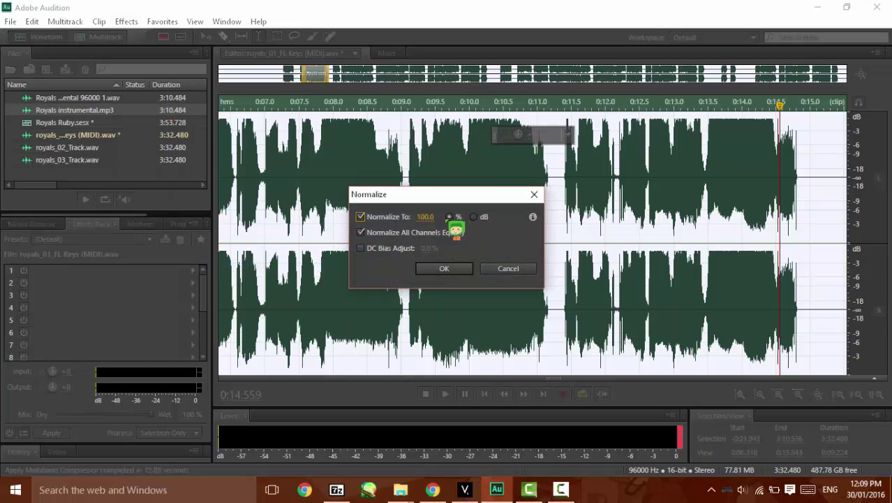
left_click(450, 268)
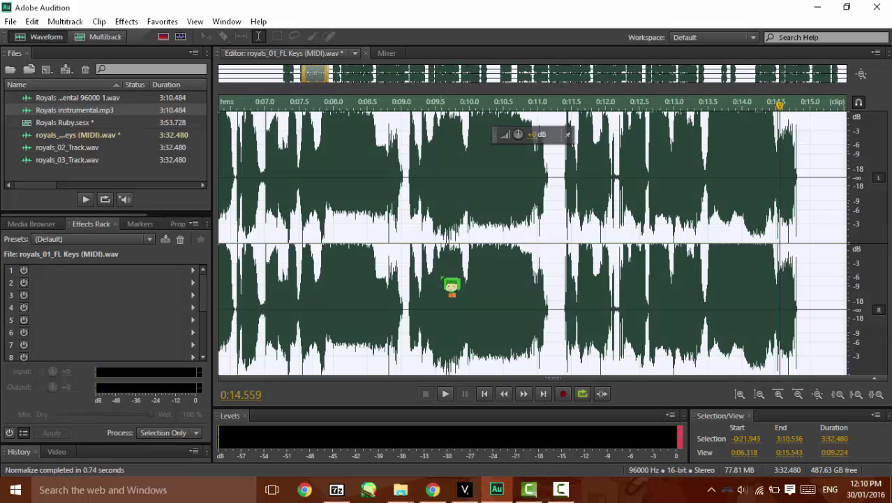
Return the playhead to just before the first vocal phrase, near 0:00.
left_click(127, 21)
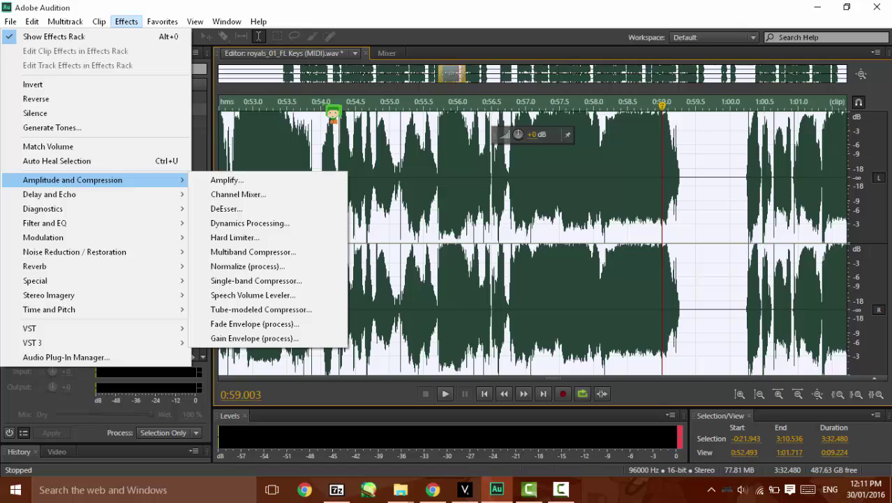
left_click(279, 105)
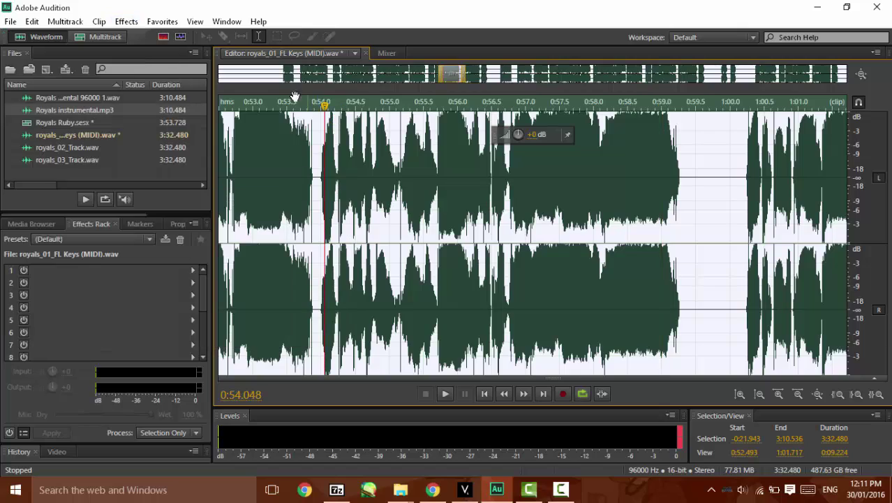
left_click_drag(446, 75, 283, 76)
left_click(400, 105)
Open the 30-band Graphic Equalizer for the vocal and briefly preview its custom curve.
left_click(127, 21)
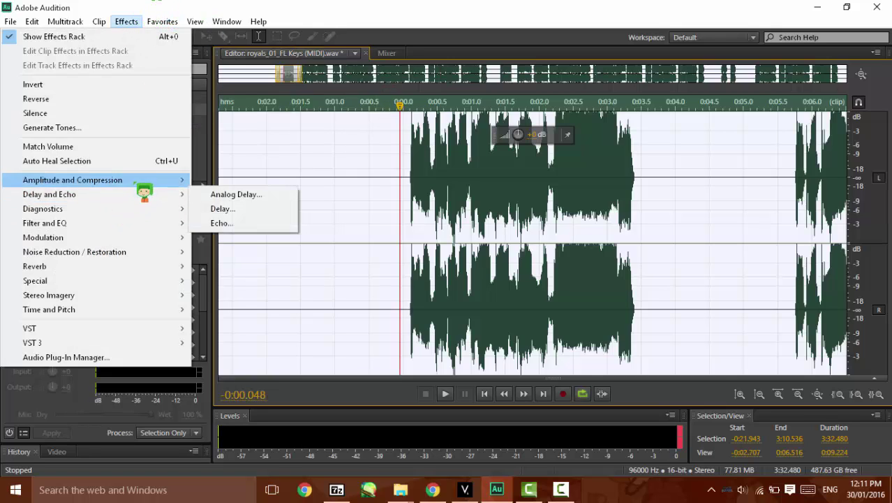
mouse_move(138, 210)
mouse_move(143, 230)
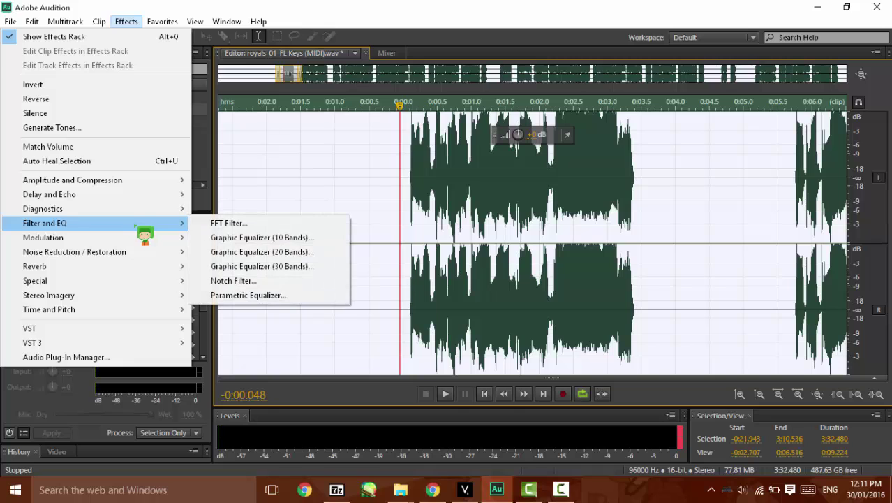
left_click(272, 266)
left_click(253, 123)
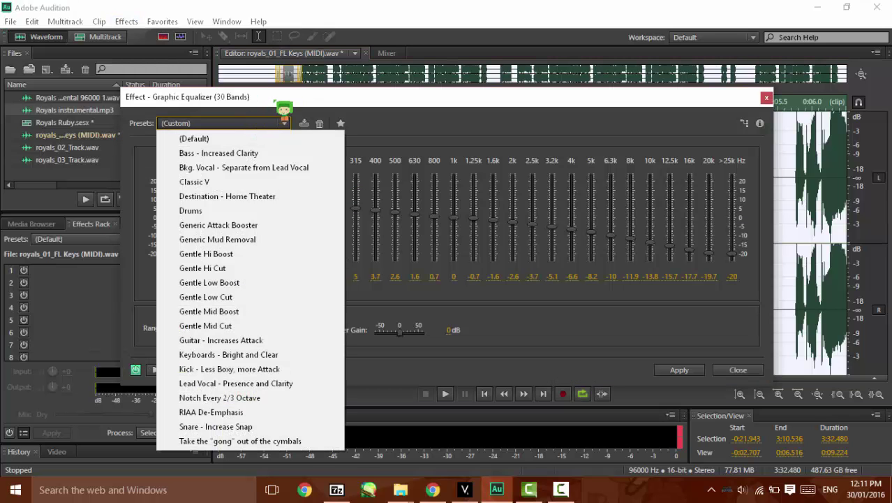
left_click(285, 119)
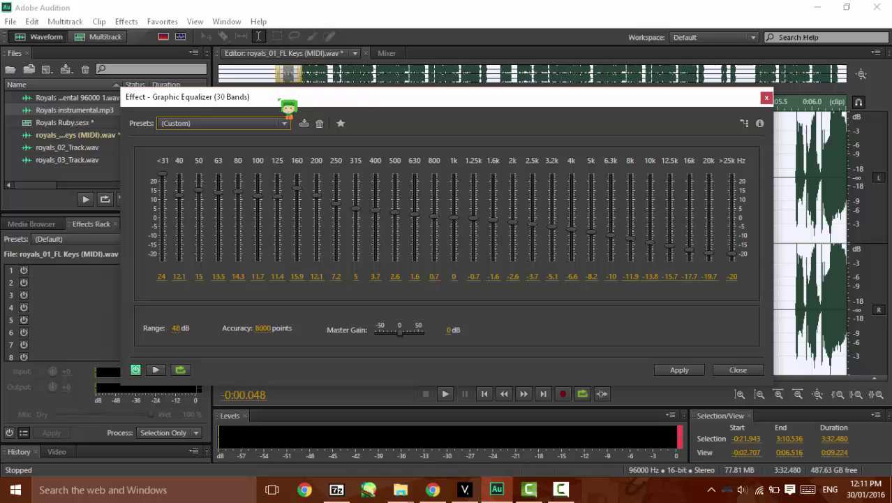
left_click(156, 370)
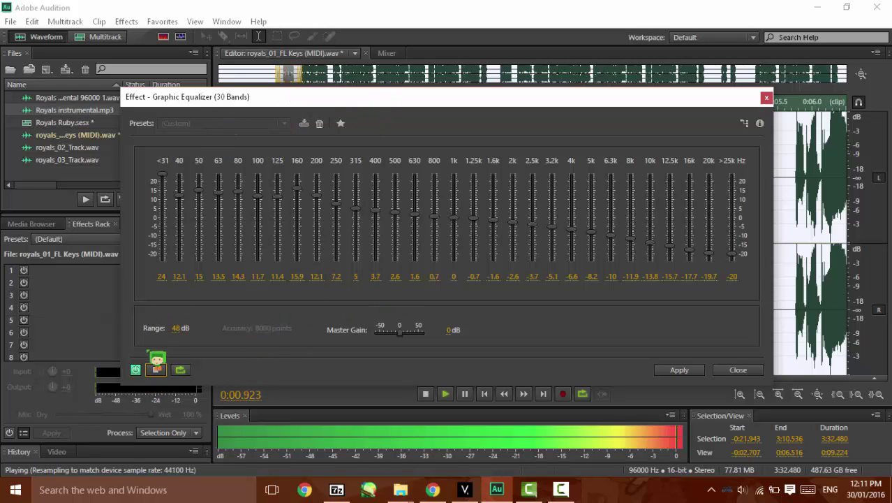
left_click(155, 370)
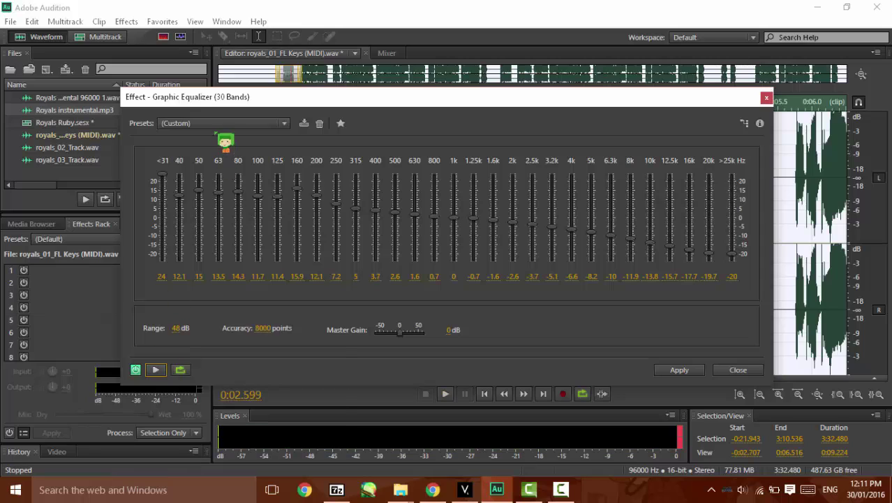
Preview the Lead Vocal - Presence and Clarity equalizer preset on the vocal and apply it.
left_click(216, 123)
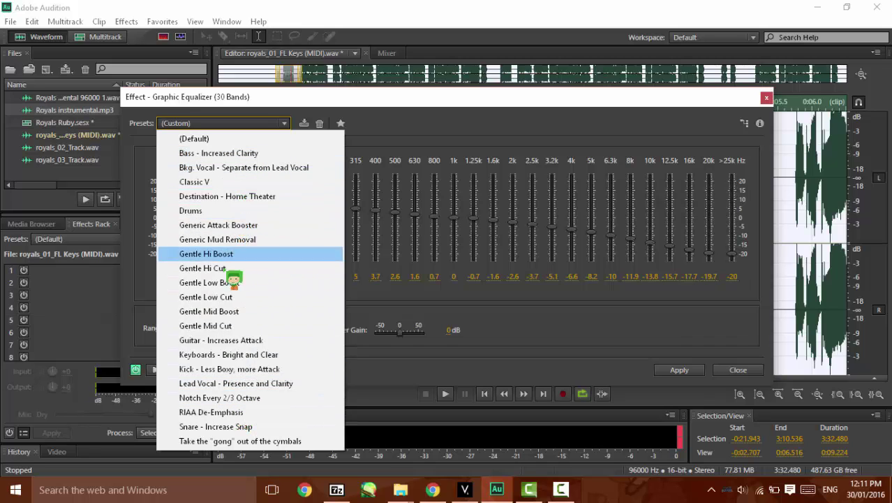
left_click(241, 384)
left_click(155, 370)
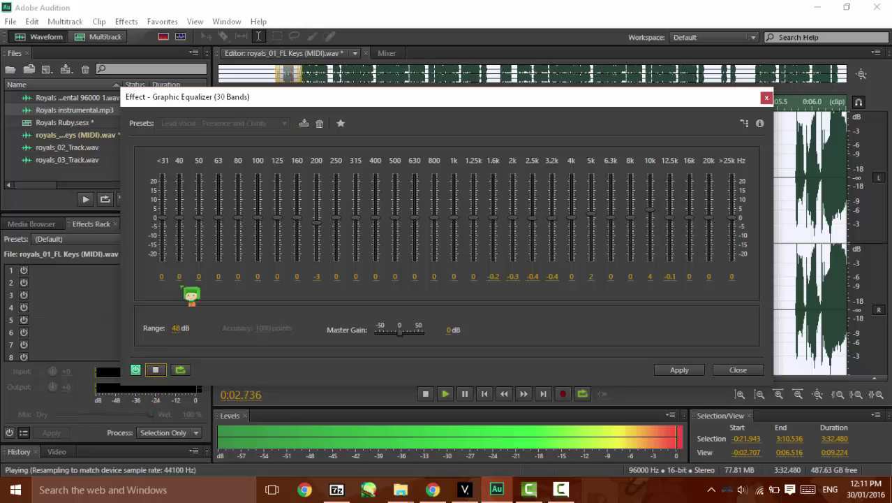
left_click_drag(319, 105, 354, 123)
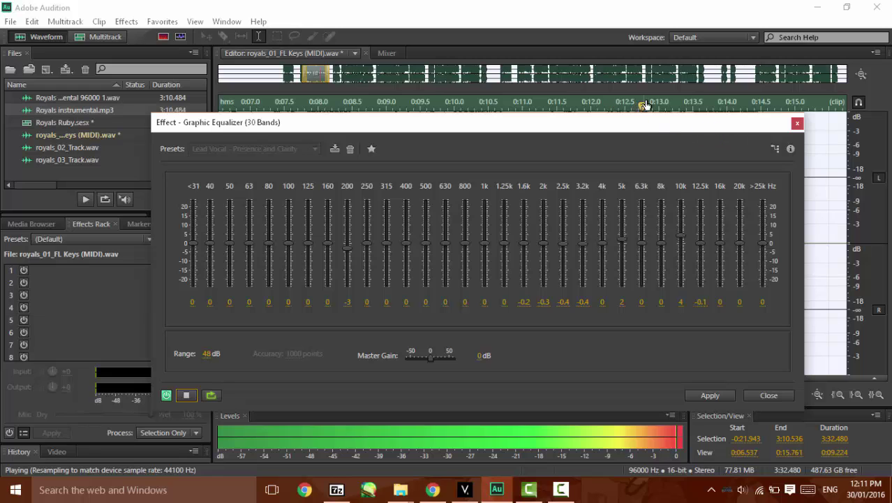
left_click_drag(586, 116, 633, 98)
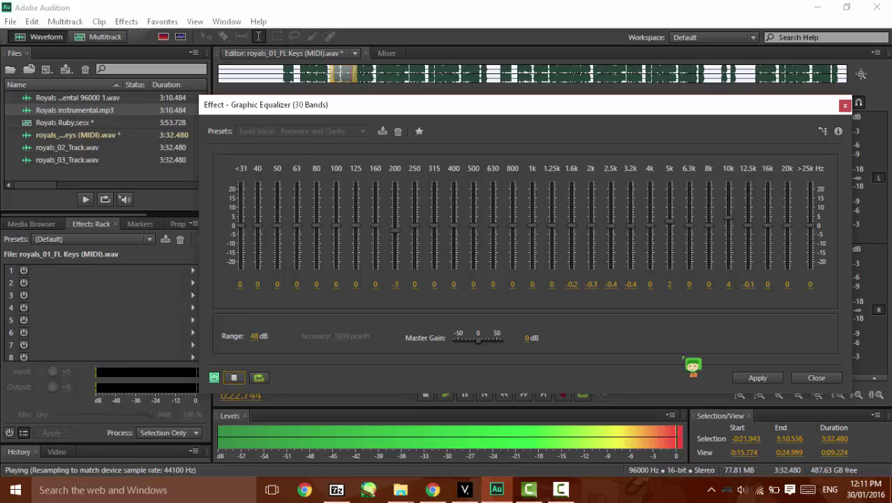
left_click(758, 377)
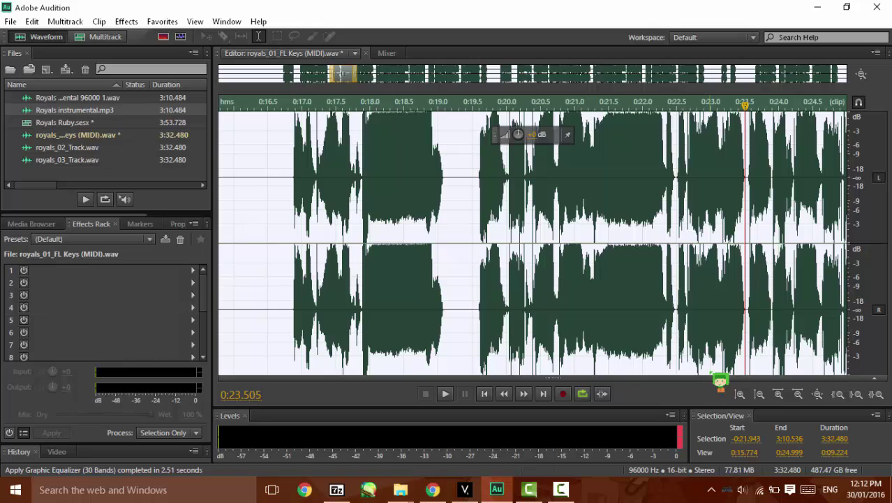
Place the playhead just before the first vocal phrase near 0:00 and select the entire vocal waveform.
left_click(263, 156)
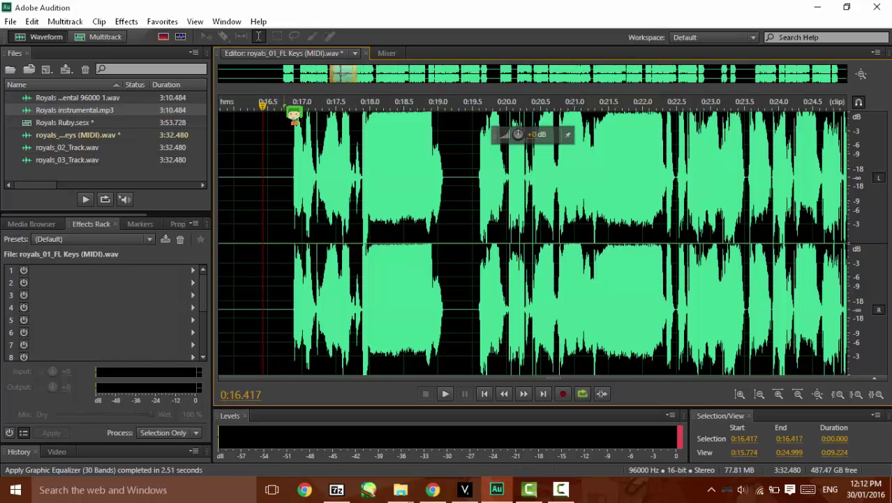
left_click_drag(325, 75, 289, 74)
left_click(288, 171)
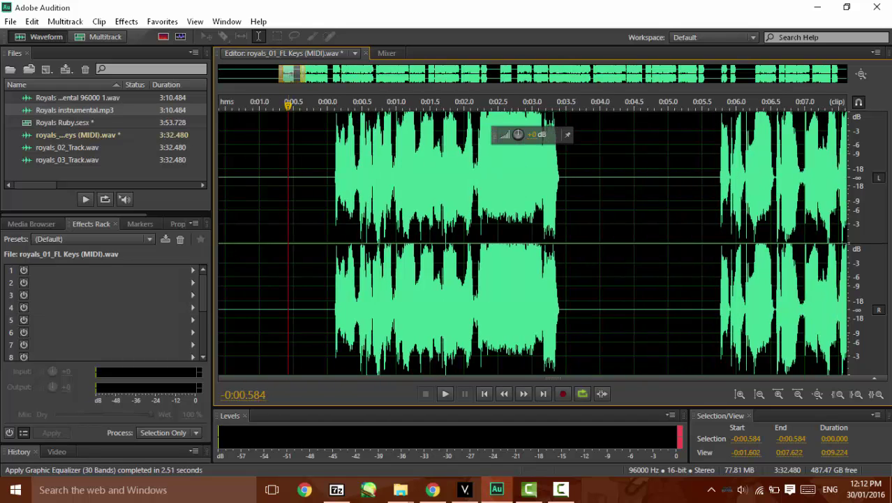
key("ctrl+a")
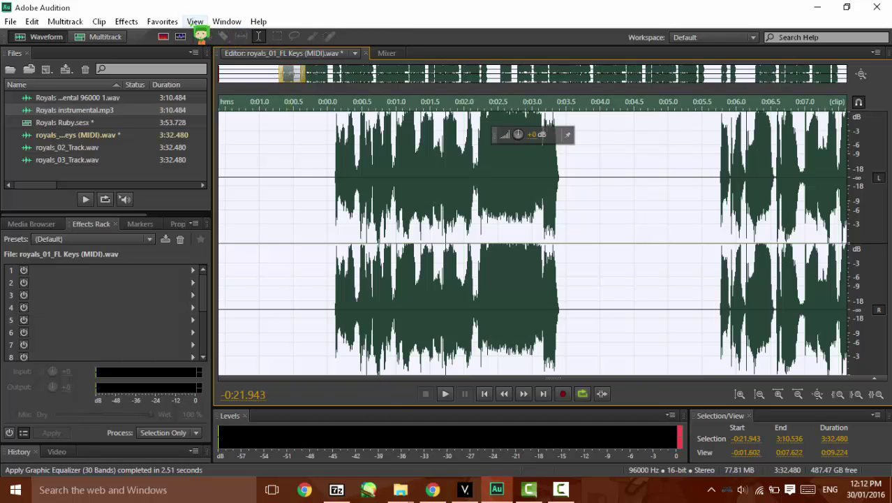
Open the Vocal Enhancer for the vocal, keep the Female preset and start previewing it.
left_click(162, 21)
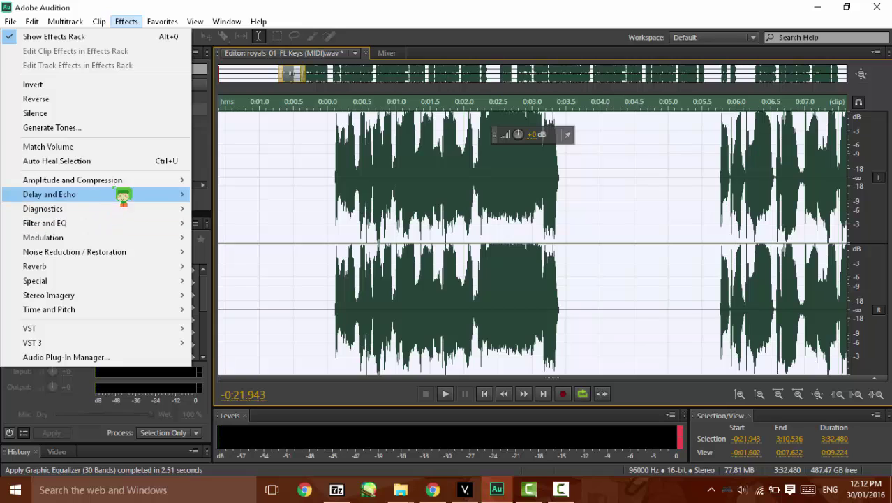
mouse_move(130, 180)
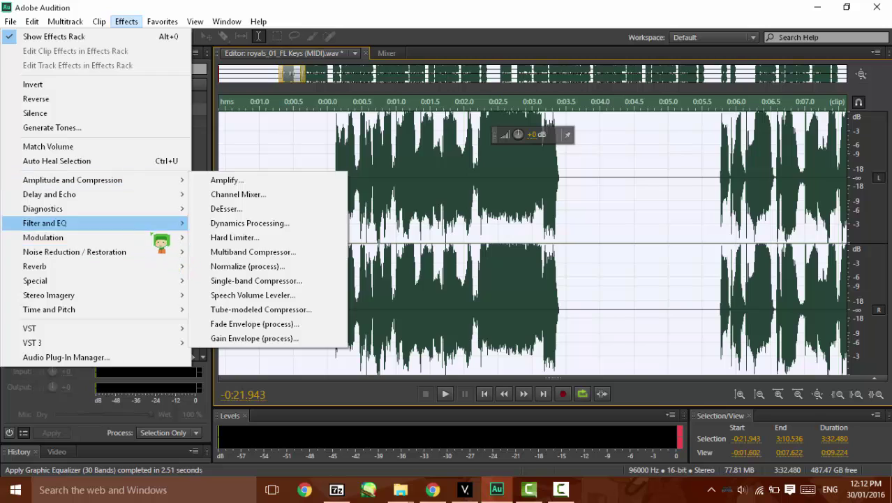
mouse_move(155, 254)
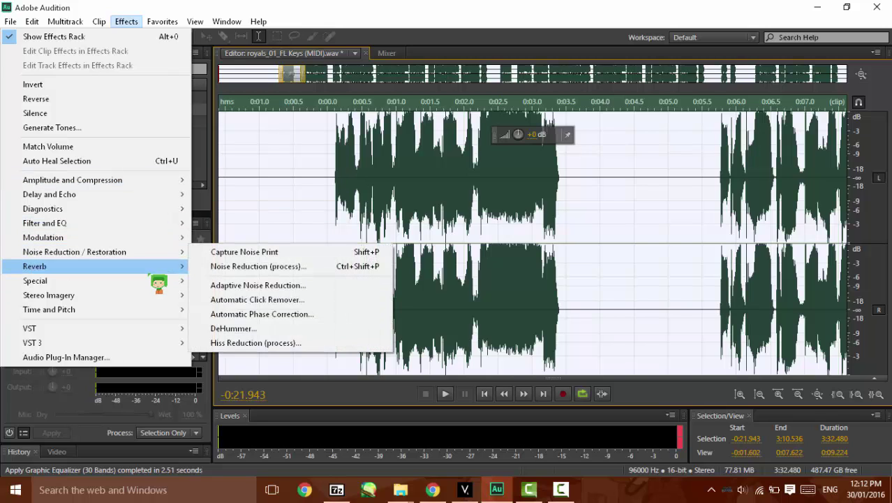
mouse_move(157, 296)
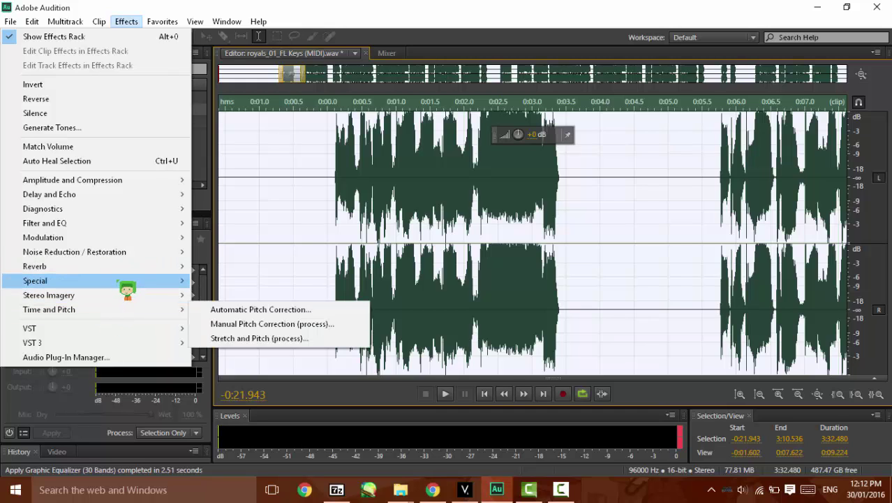
mouse_move(132, 283)
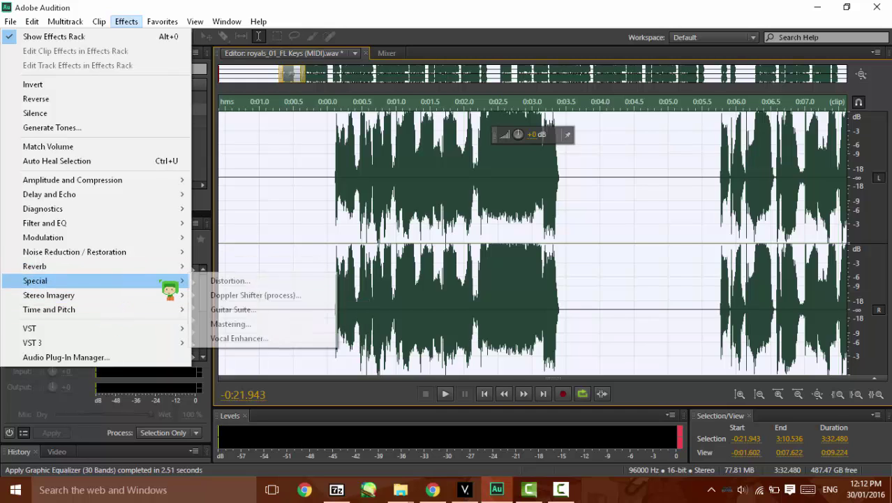
left_click(240, 338)
left_click(366, 217)
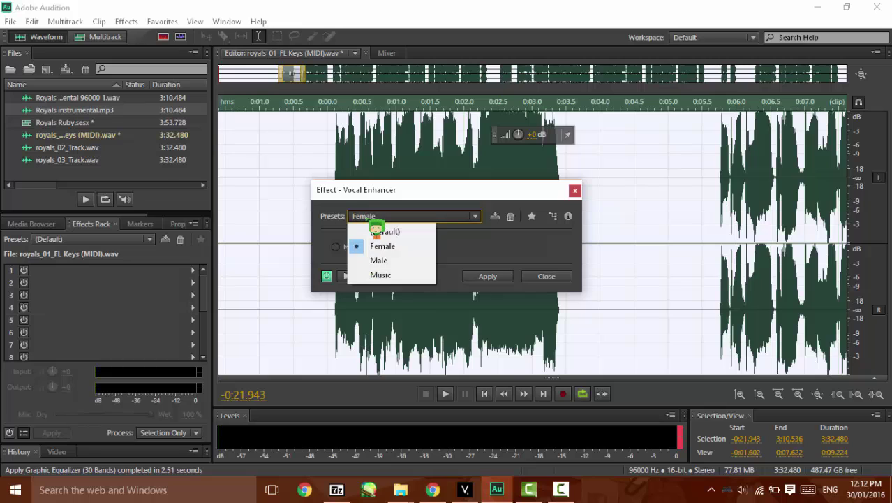
left_click(374, 227)
left_click(346, 275)
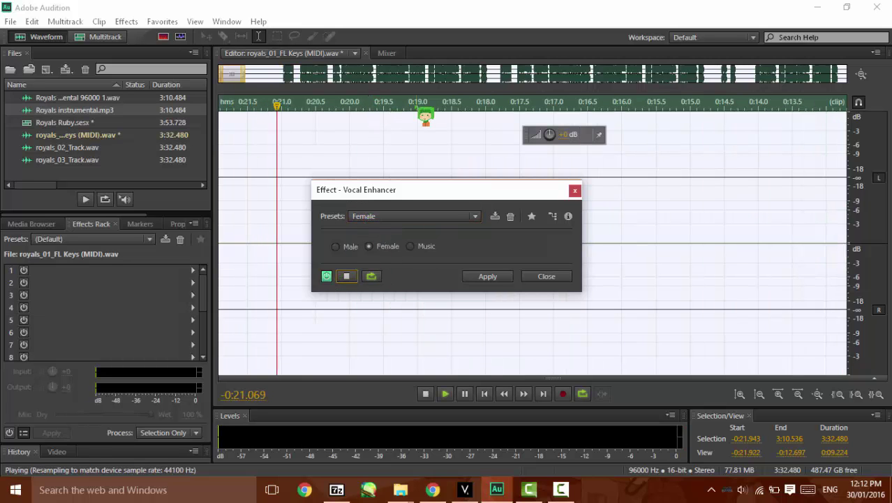
Preview the Female enhancement from the first vocal phrase, compare it with the effect bypassed, and close it without applying.
left_click(289, 71)
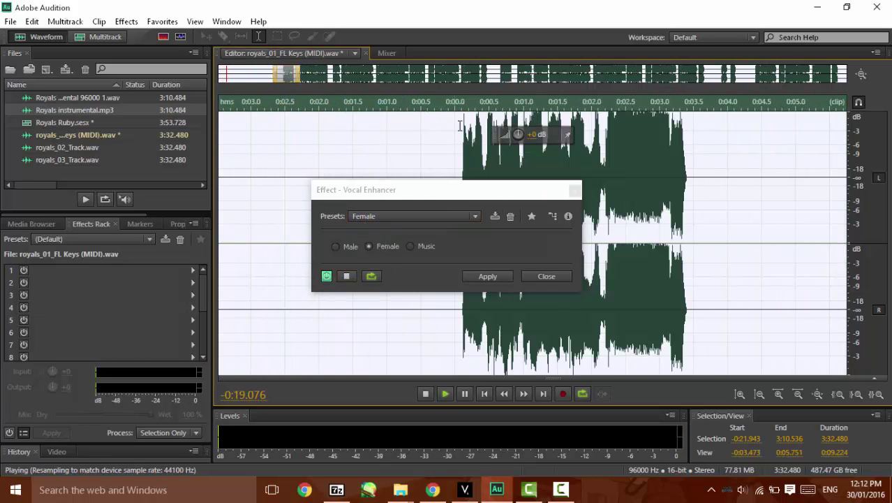
left_click(460, 126)
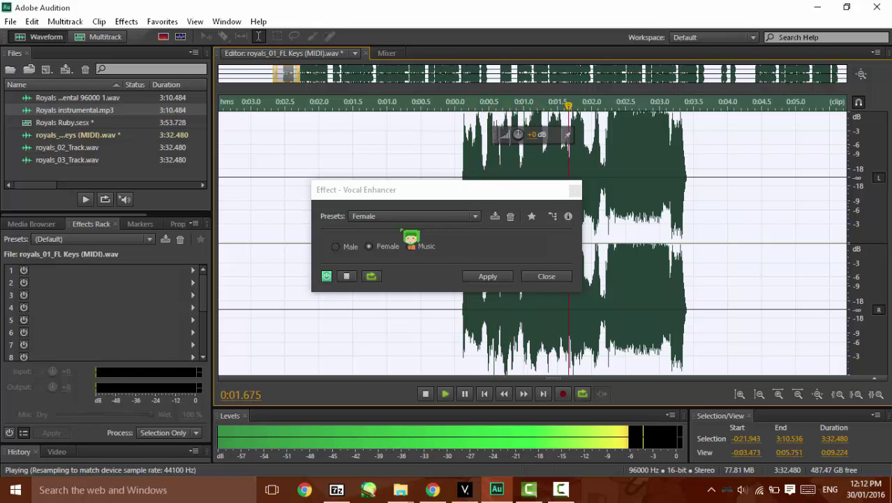
left_click(327, 278)
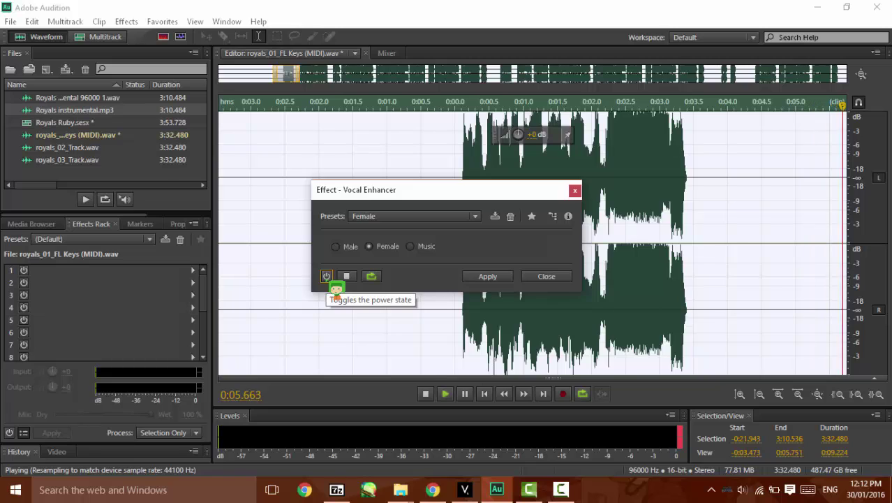
left_click(327, 279)
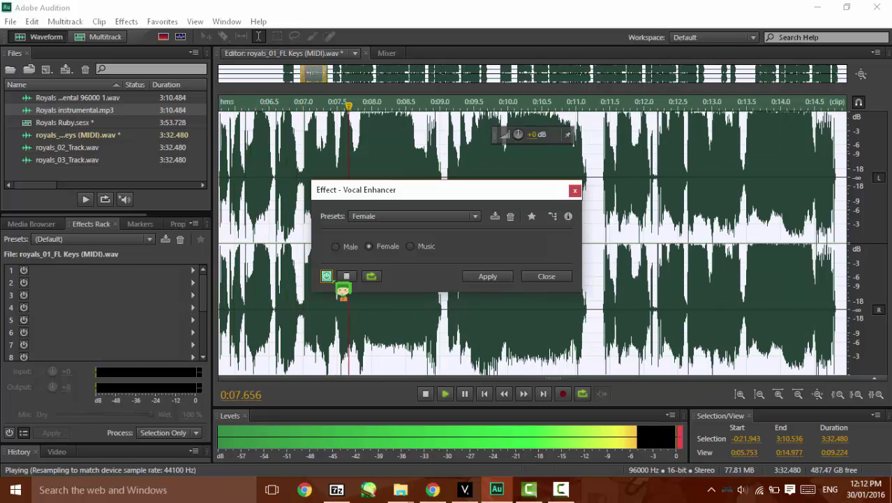
left_click(546, 277)
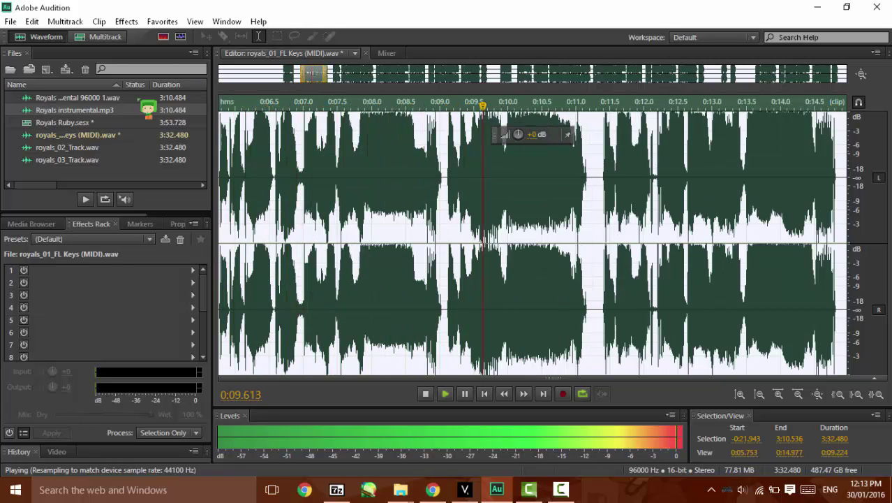
left_click(443, 394)
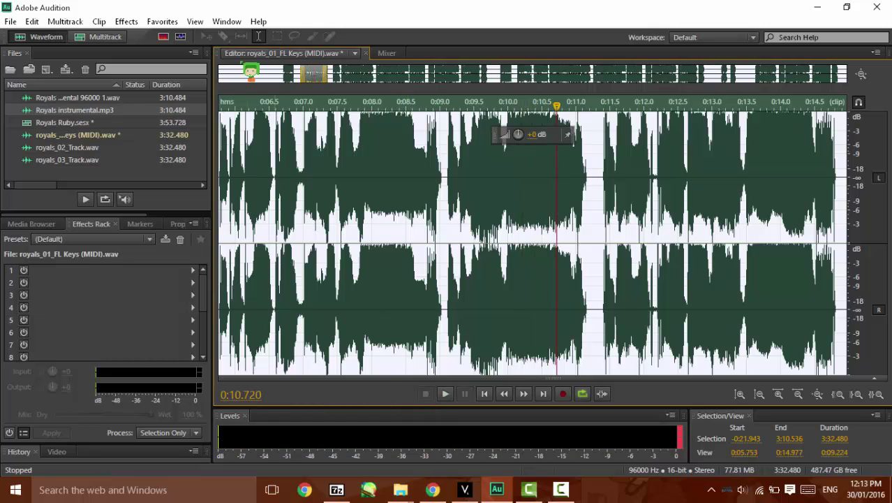
Open the FFT Filter, look through its list of presets and close it without applying any.
left_click(127, 21)
mouse_move(114, 201)
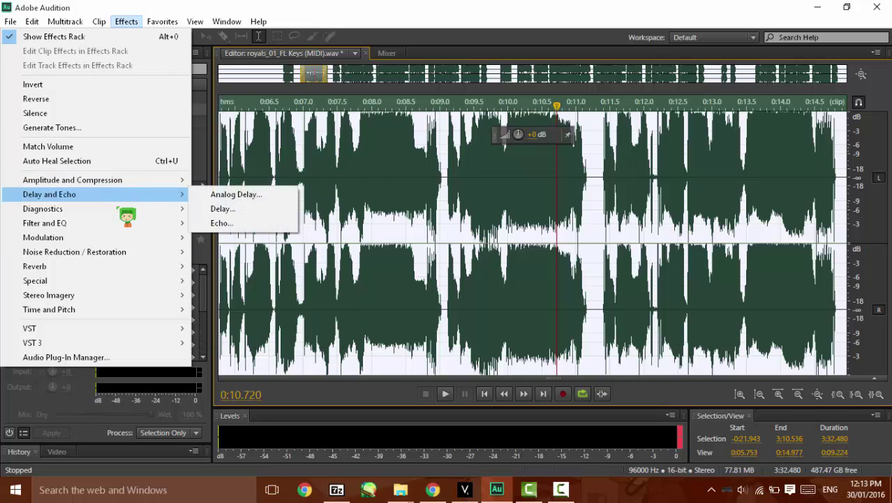
mouse_move(124, 227)
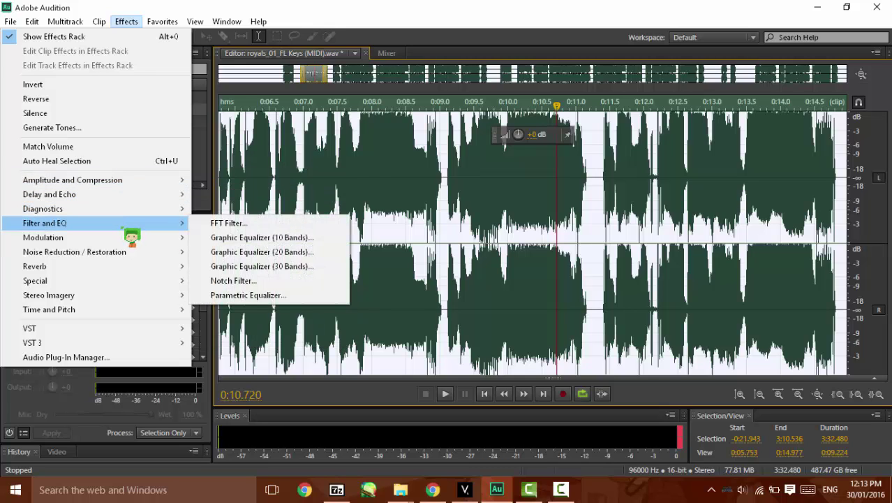
left_click(224, 223)
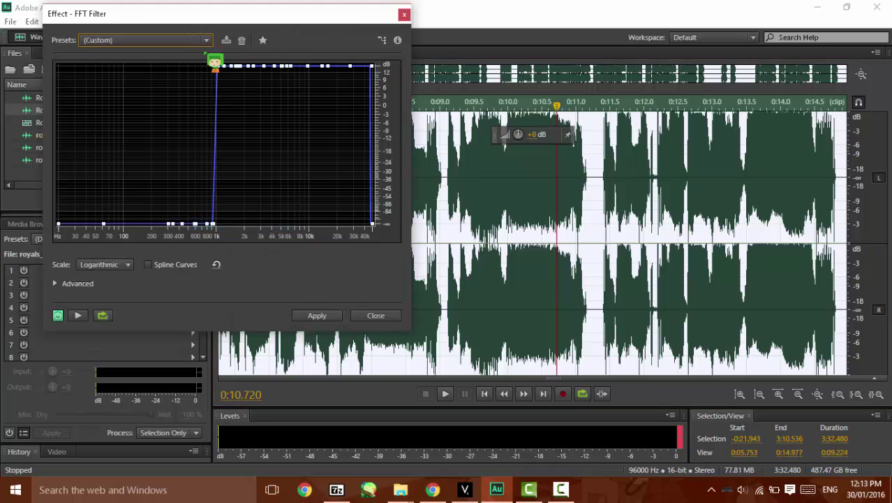
left_click(185, 42)
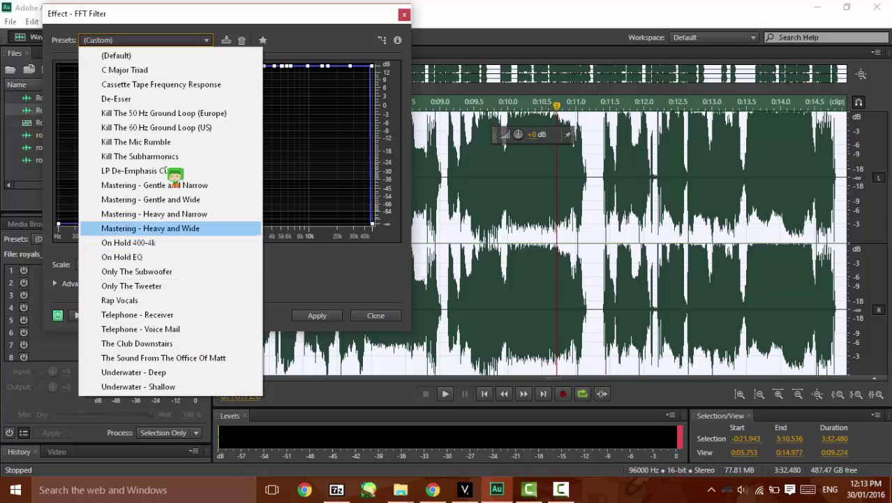
left_click(153, 27)
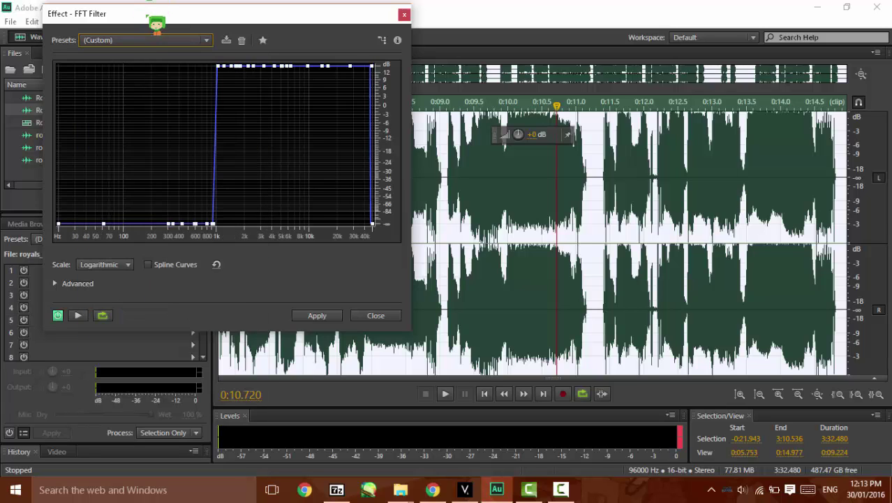
left_click(149, 40)
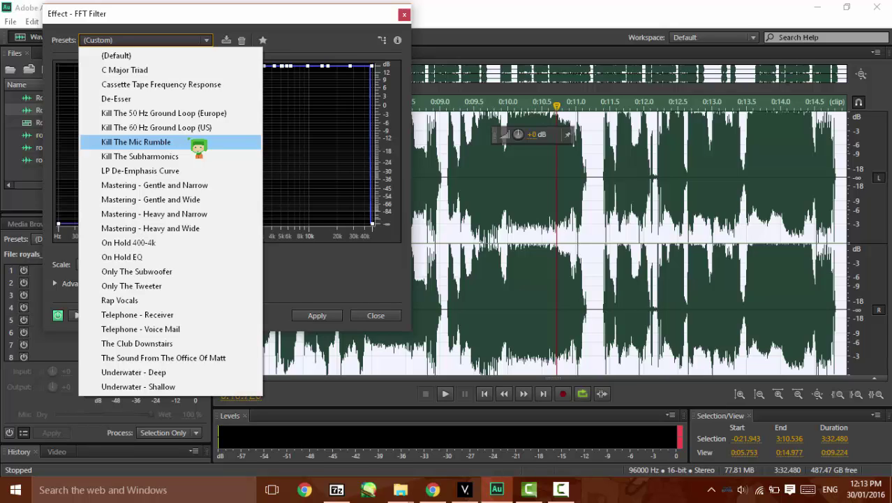
left_click(120, 14)
left_click_drag(120, 21, 143, 30)
left_click(154, 44)
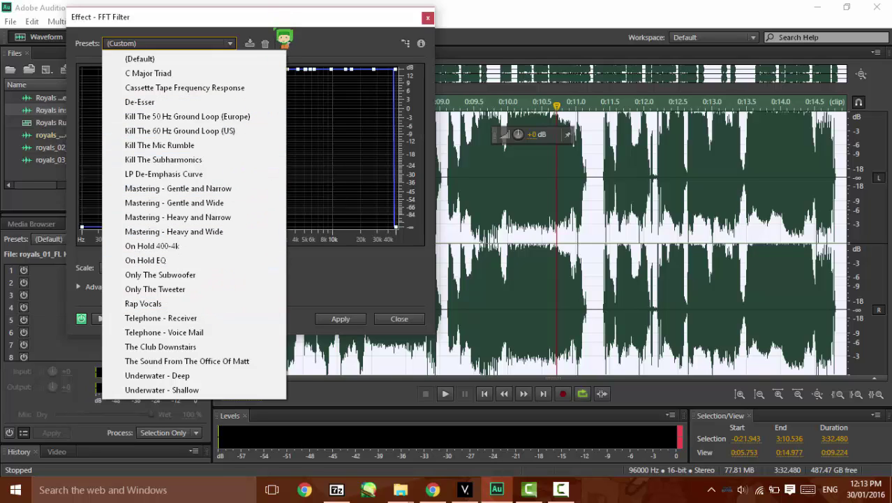
left_click(302, 46)
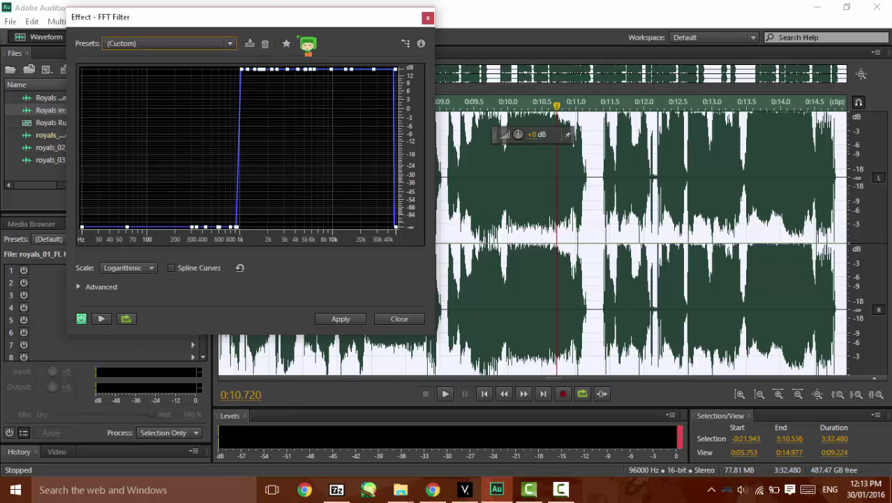
left_click(427, 17)
Open the Single-band Compressor with the Voice Thickener preset and preview it on the vocal, comparing it with the effect bypassed.
left_click(124, 21)
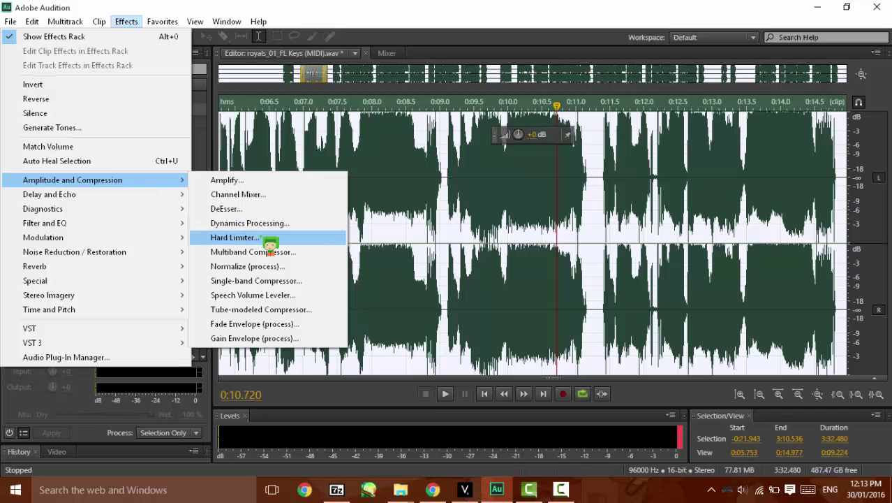
left_click(278, 281)
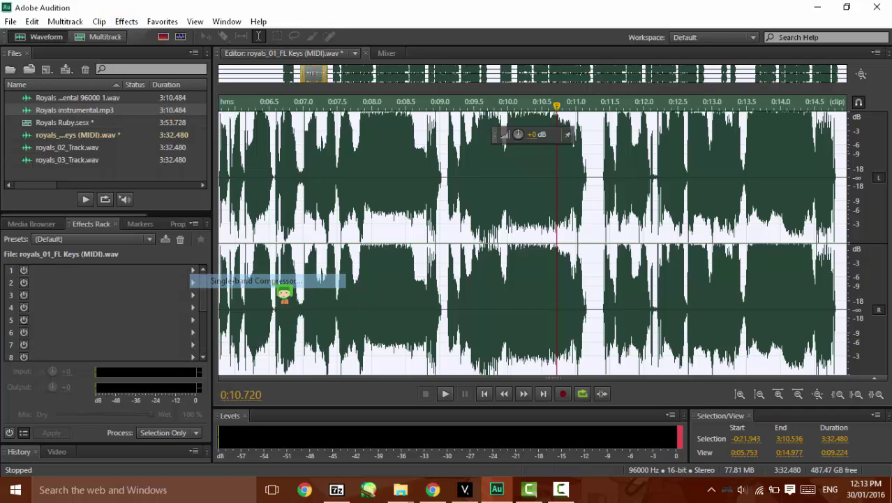
left_click(474, 174)
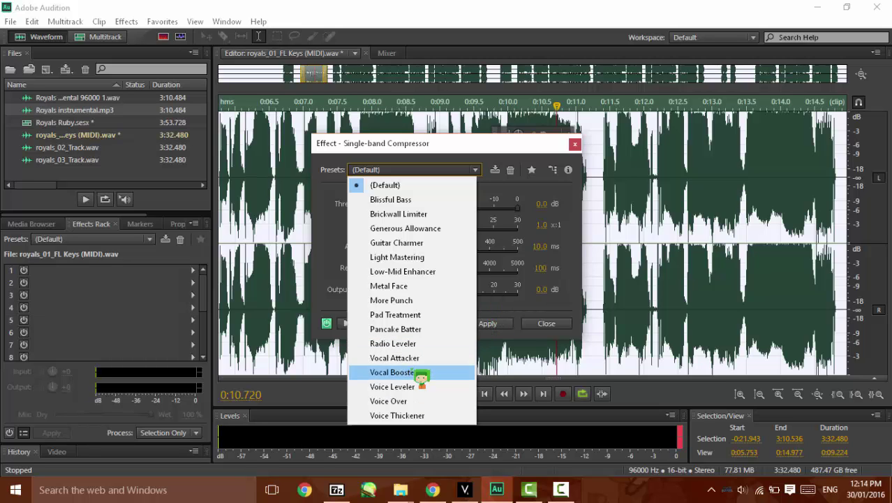
left_click(411, 415)
left_click_drag(380, 148, 372, 218)
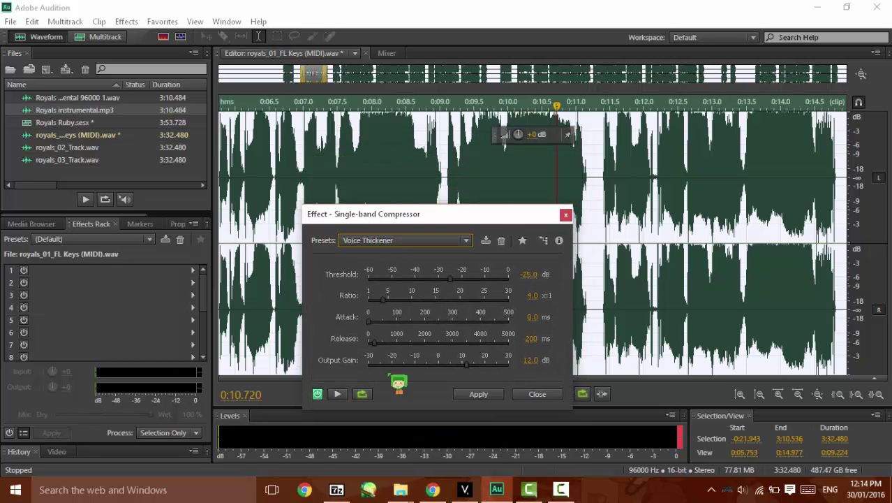
left_click(338, 395)
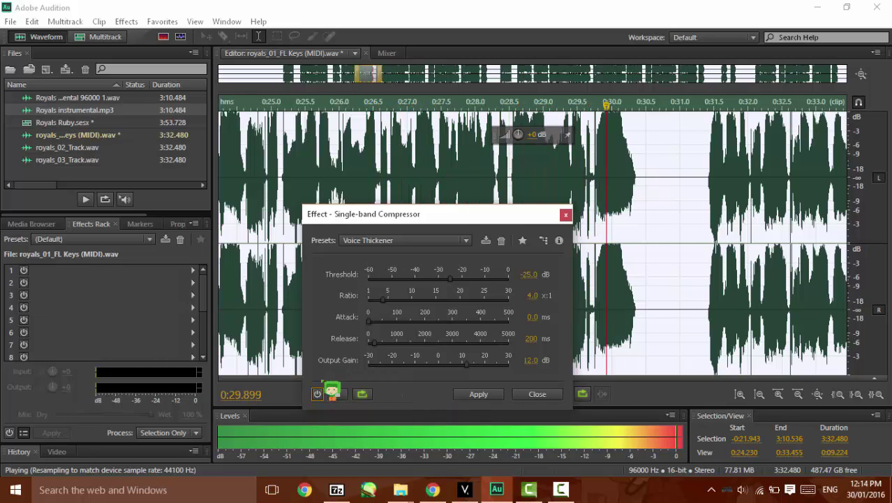
Preview the Vocal Booster compressor preset on the vocal, close the compressor without applying it and stop playback.
left_click(398, 240)
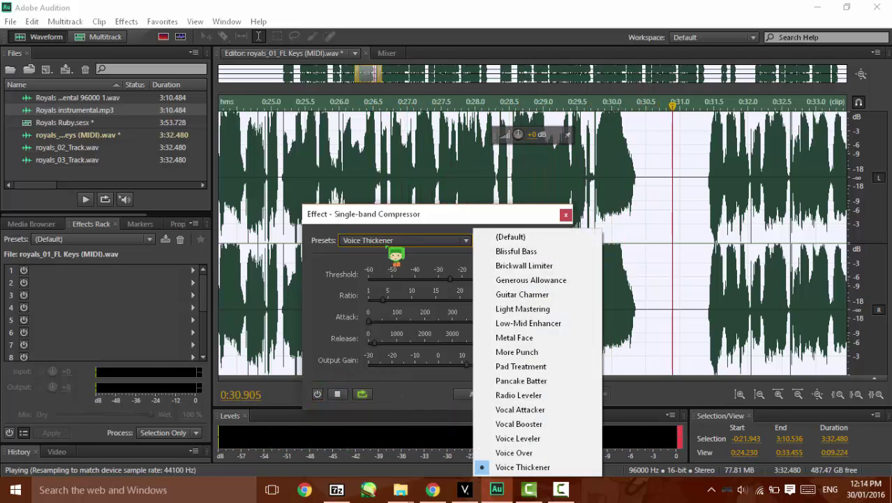
left_click(522, 425)
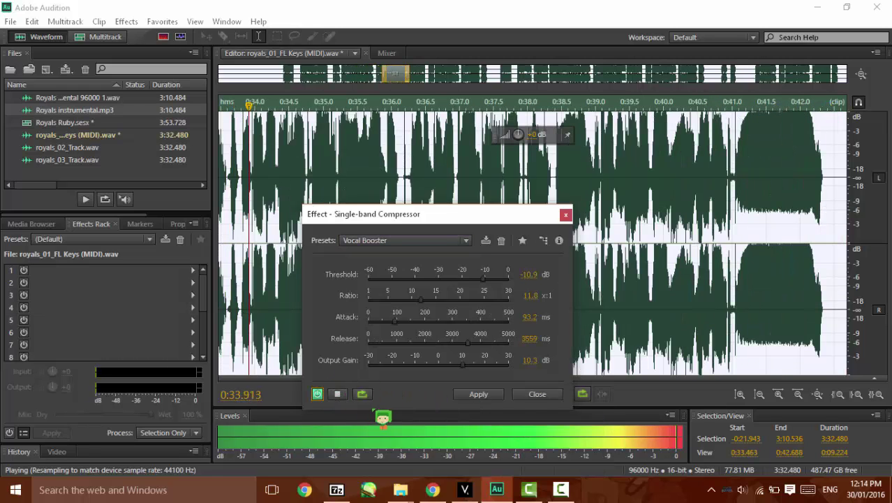
left_click(417, 242)
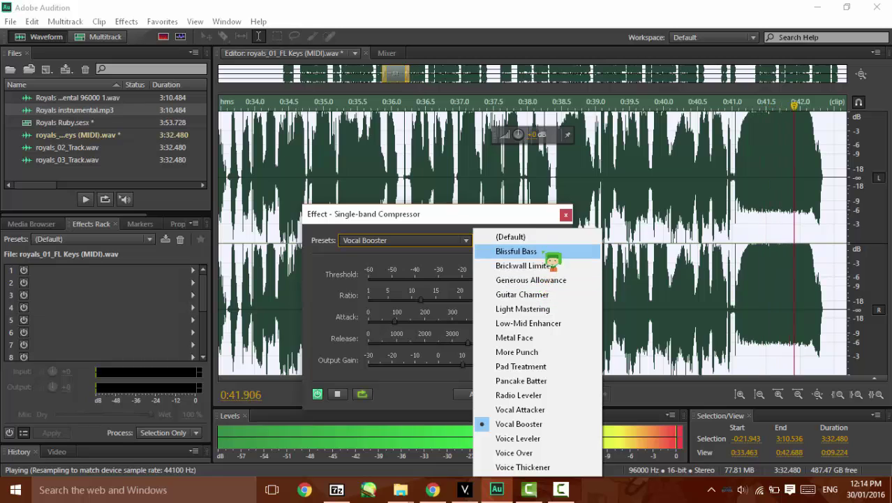
left_click_drag(444, 199, 448, 202)
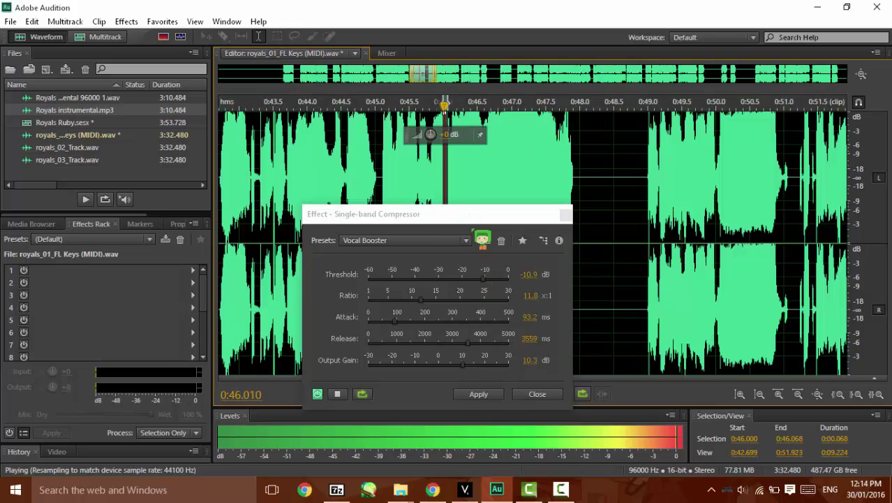
left_click(538, 393)
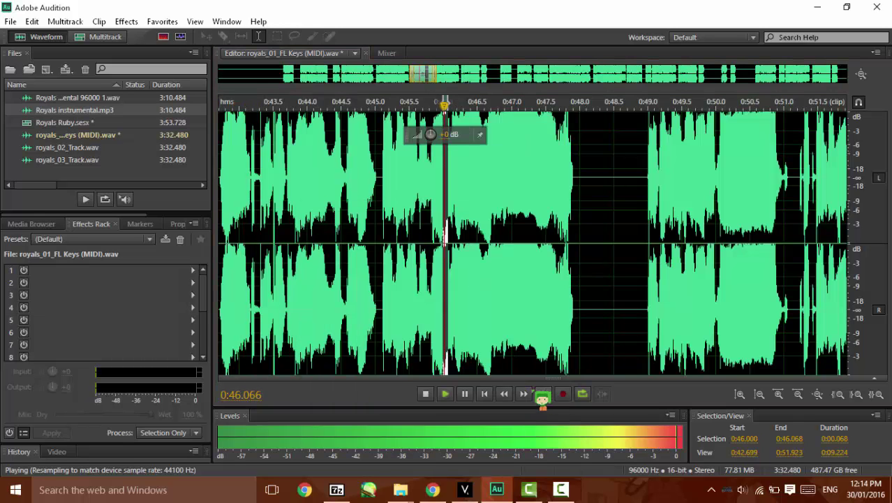
left_click(426, 393)
left_click(465, 290)
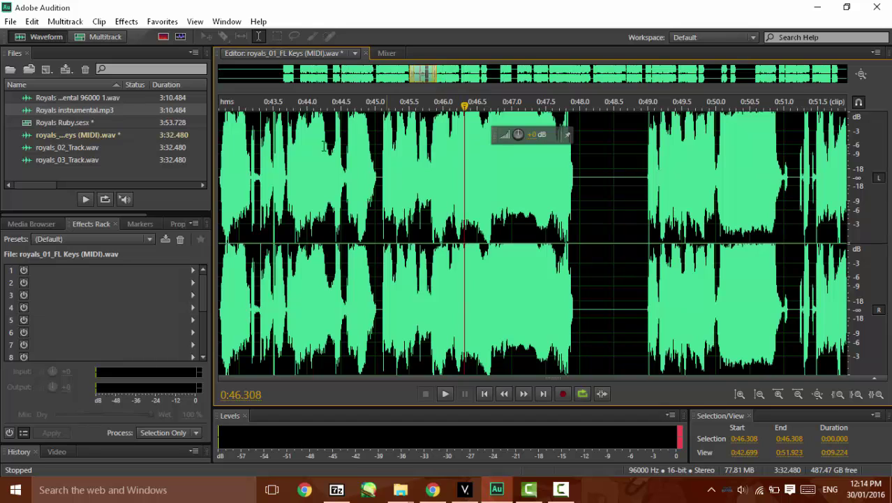
Open the Guitar Suite effect on the whole first vocal track and preview its (Default) preset from the first phrase.
left_click(127, 21)
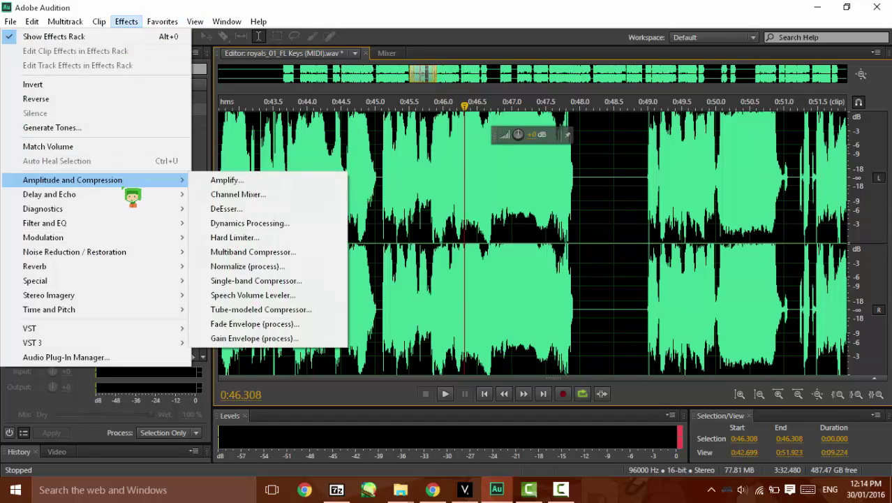
mouse_move(131, 286)
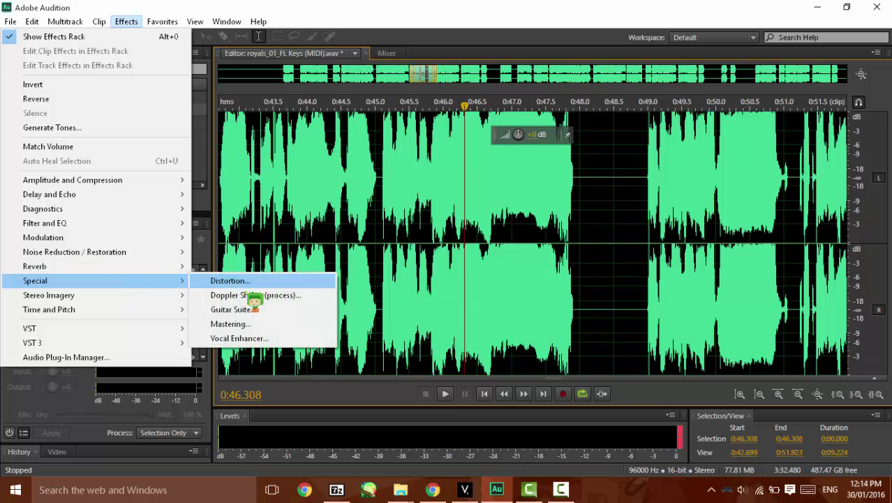
left_click(265, 314)
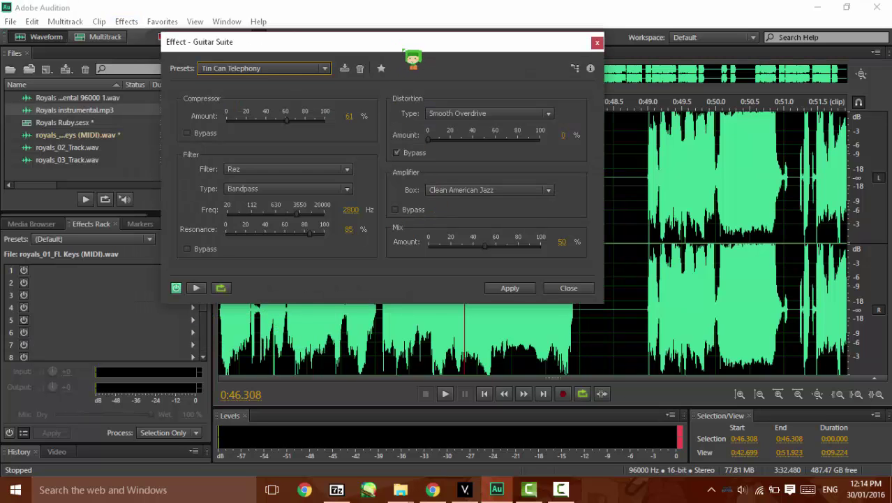
left_click_drag(403, 44, 706, 111)
left_click(354, 307)
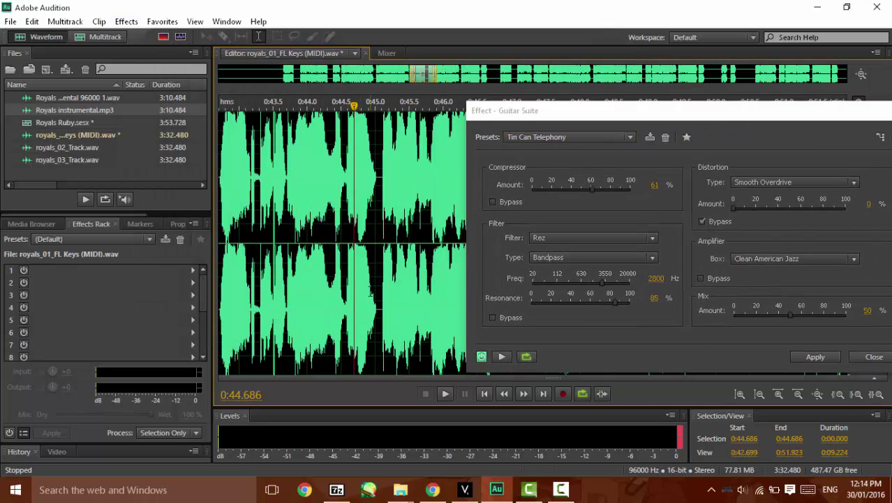
key("ctrl+a")
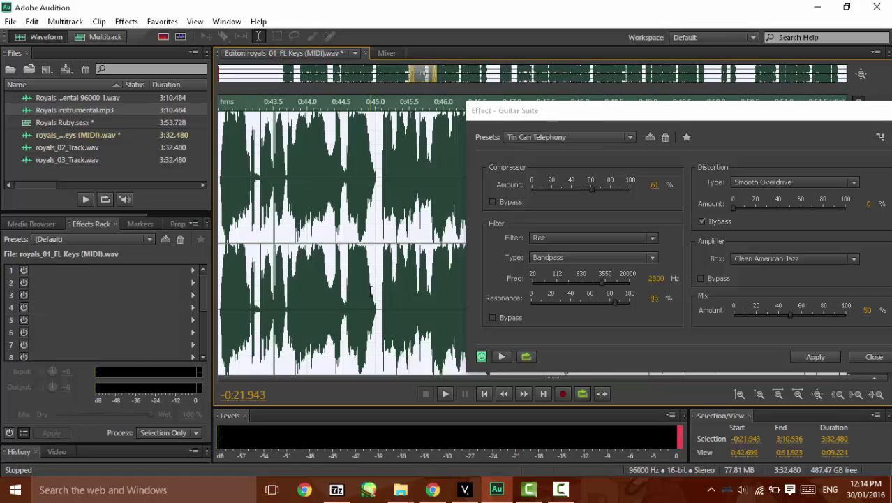
left_click(500, 144)
left_click(534, 152)
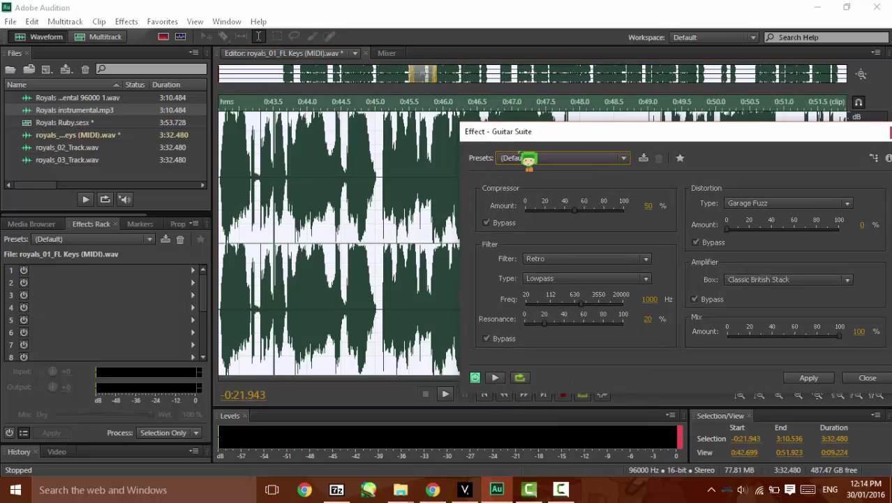
left_click_drag(520, 152, 515, 180)
left_click_drag(422, 73, 286, 79)
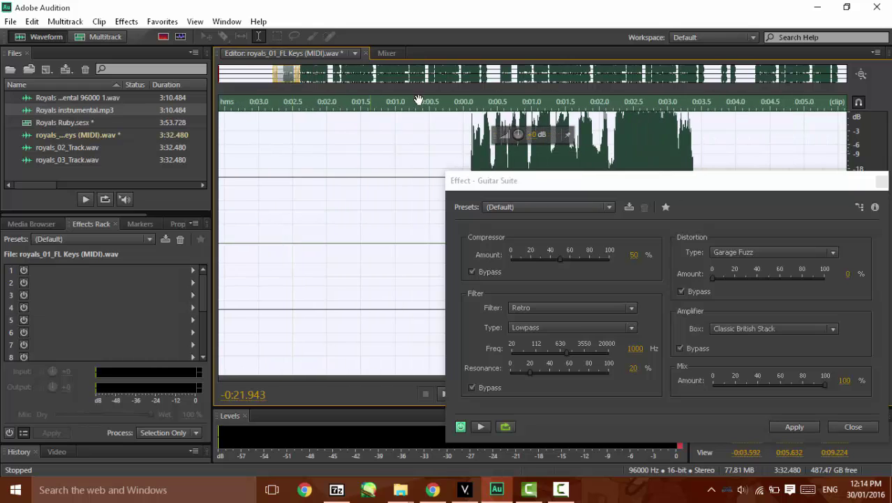
left_click(480, 425)
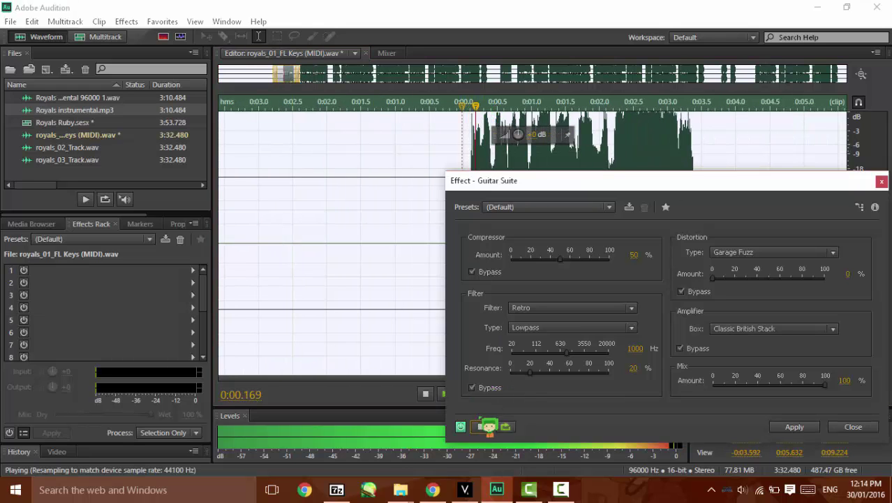
Preview the Driven Box preset of the Guitar Suite, return to (Default) and close the effect without applying it.
left_click(552, 208)
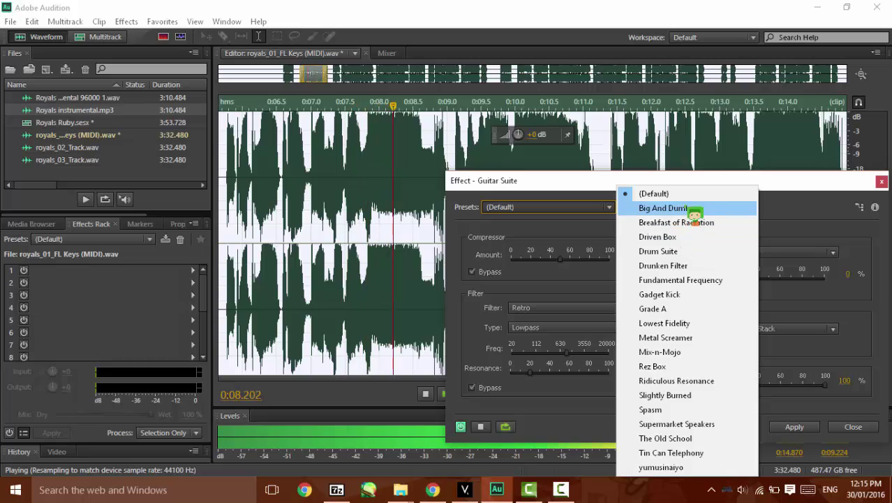
left_click(672, 240)
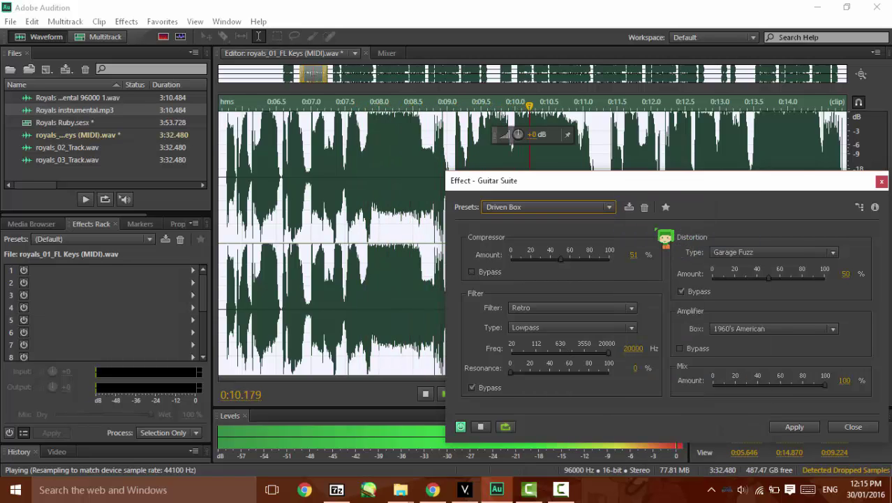
left_click(582, 213)
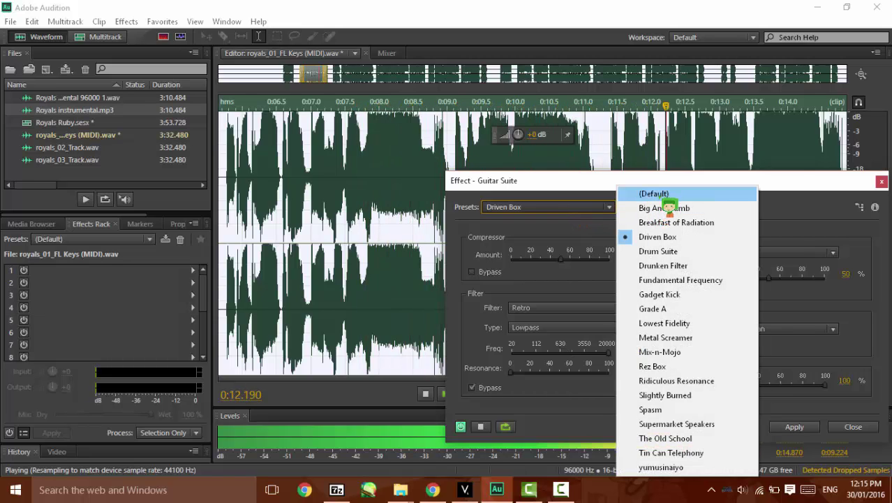
left_click(656, 194)
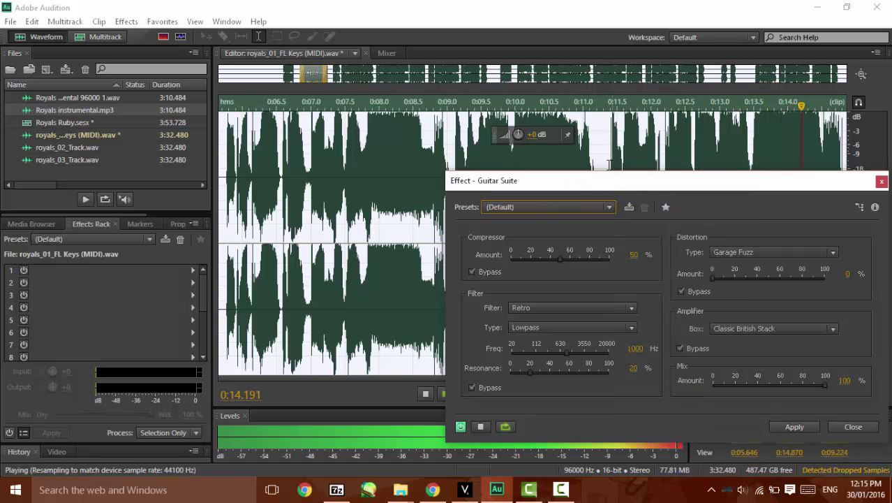
left_click(880, 181)
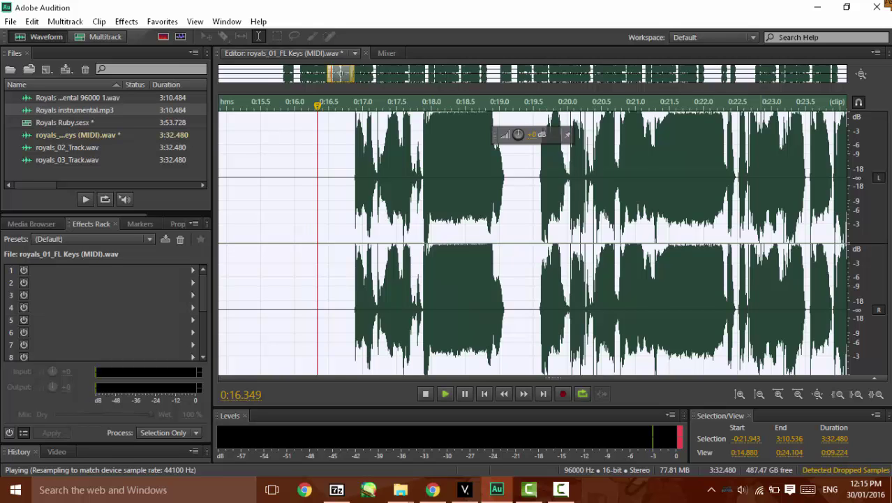
Open the 30-band Graphic Equalizer on the first vocal track and choose the Generic Mud Removal preset.
left_click(127, 21)
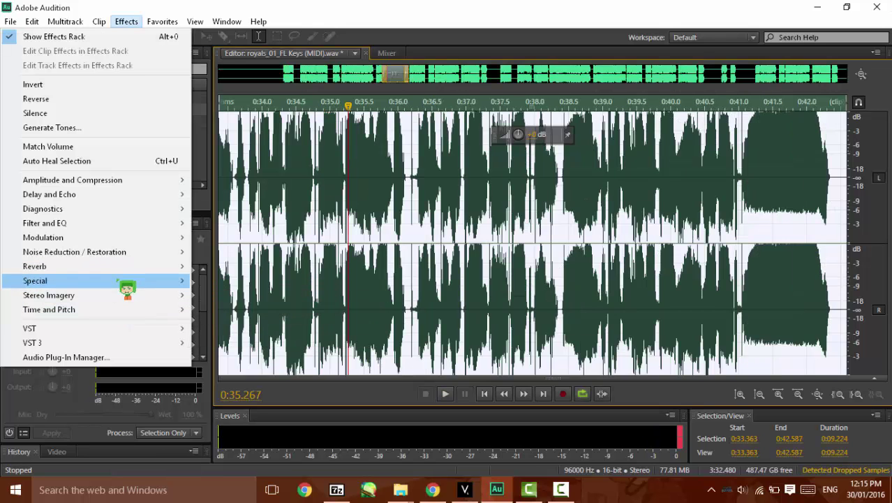
mouse_move(131, 286)
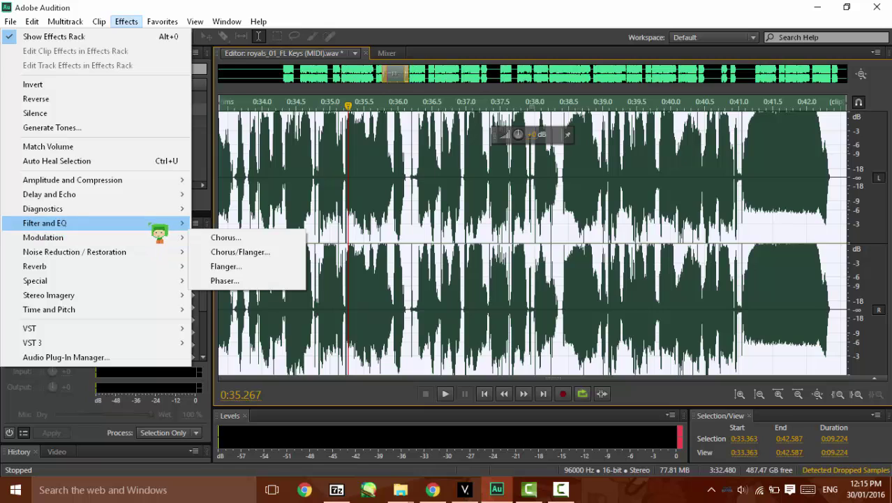
mouse_move(154, 229)
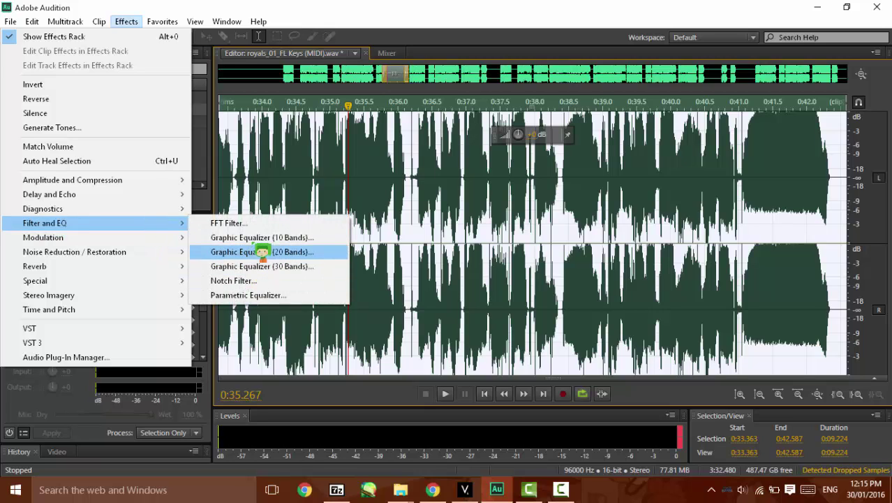
left_click(260, 266)
left_click(319, 133)
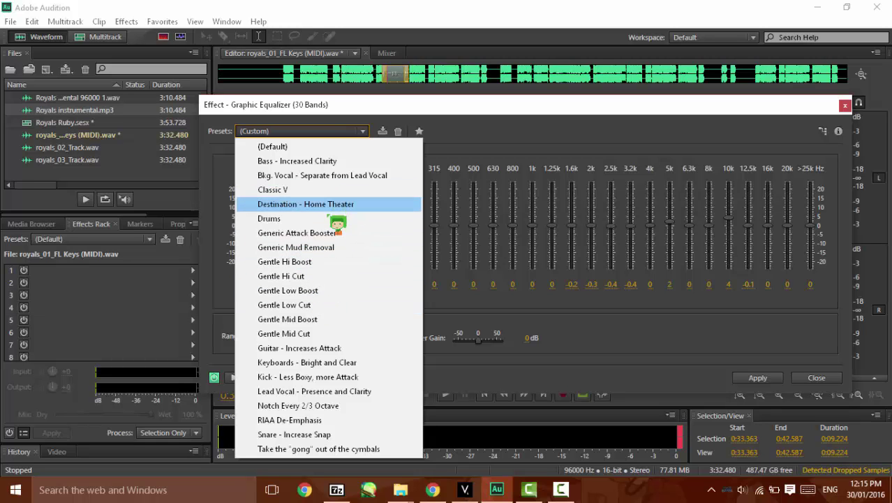
left_click(330, 247)
left_click_drag(391, 104, 433, 240)
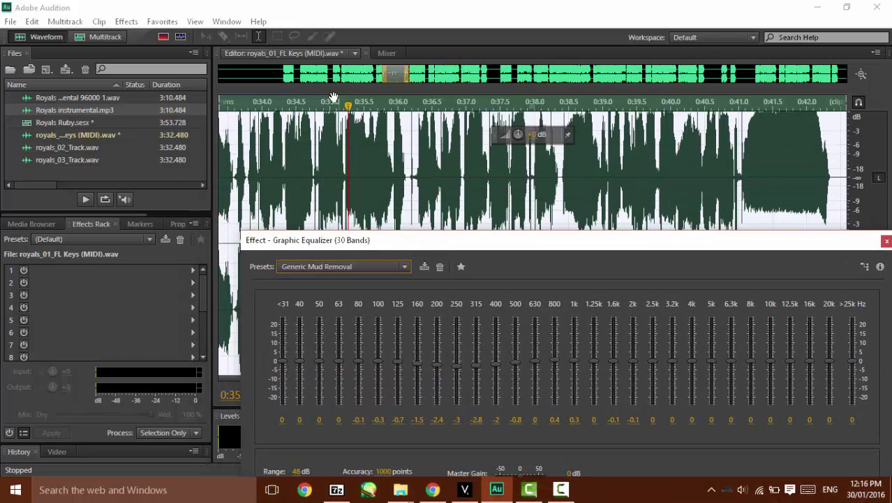
Raise the 1.6k band to 24 dB, preview it against the bypassed sound and close the equalizer without applying it.
mouse_move(294, 107)
left_mouse_down()
mouse_move(122, 164)
mouse_move(347, 130)
mouse_move(298, 109)
left_mouse_up()
double_click(487, 241)
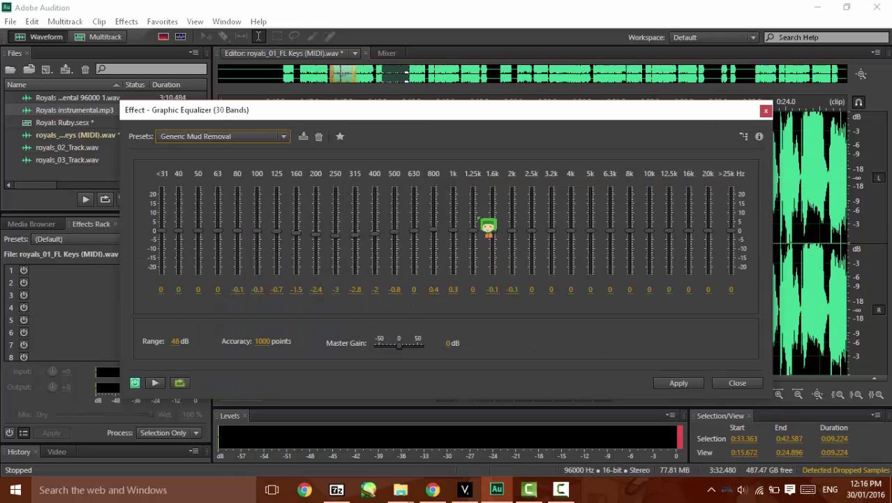
left_click_drag(488, 227, 460, 124)
left_click(155, 383)
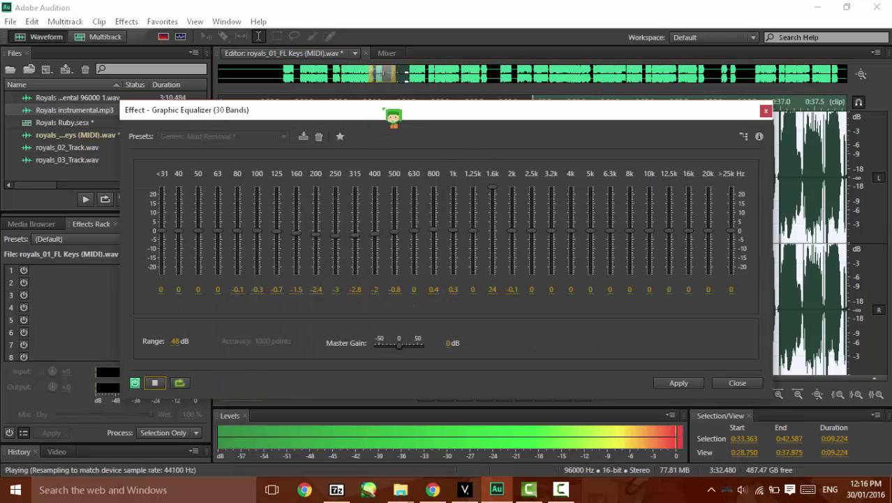
left_click_drag(393, 115, 555, 76)
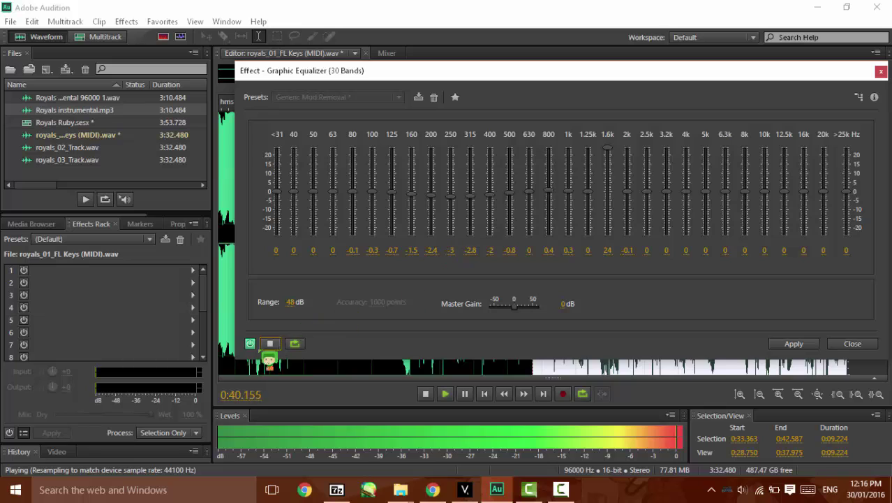
left_click(249, 344)
left_click(269, 342)
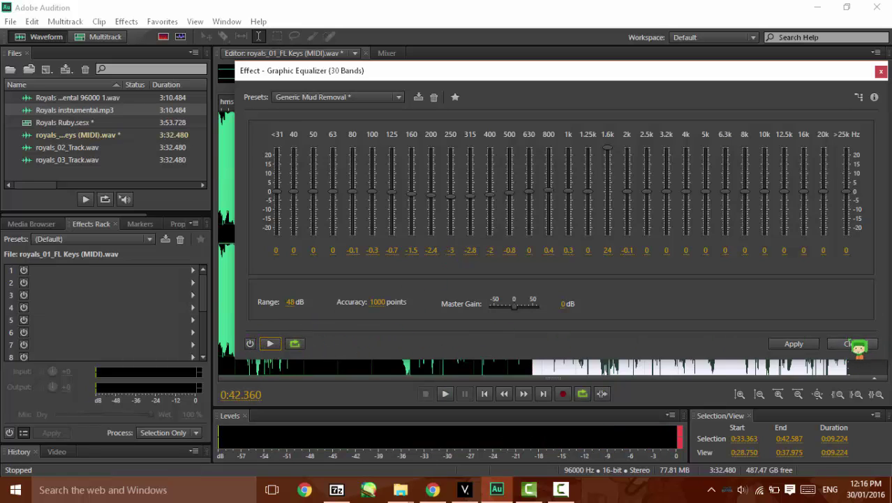
left_click(856, 343)
Place the playhead just before the first vocal phrase and save the processed royals_01_FL Keys (MIDI).wav.
left_click(318, 243)
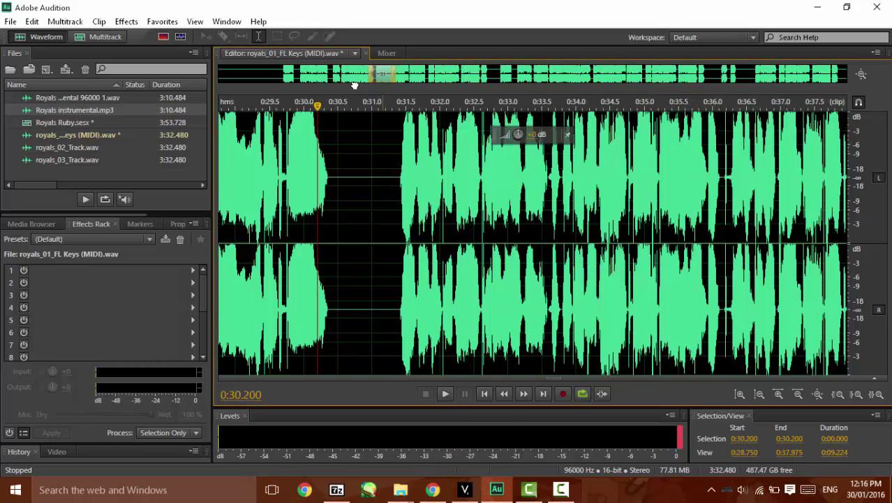
left_click_drag(355, 85, 287, 110)
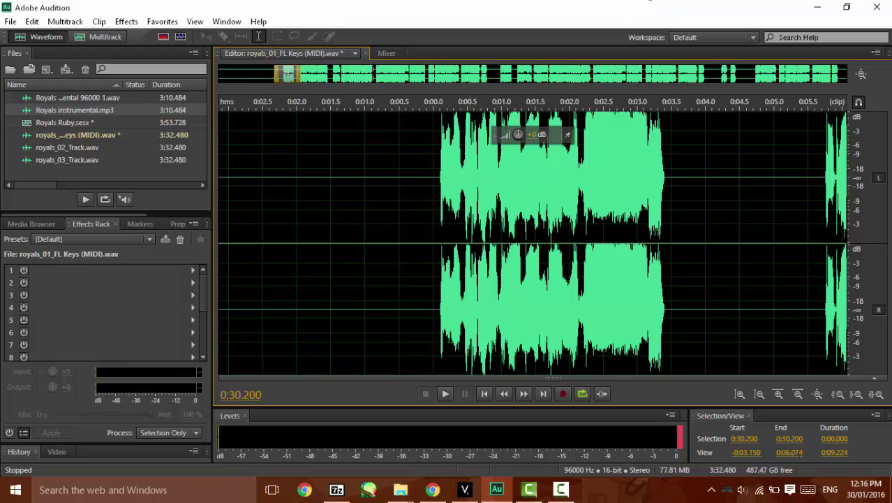
left_click(415, 203)
key("ctrl+s")
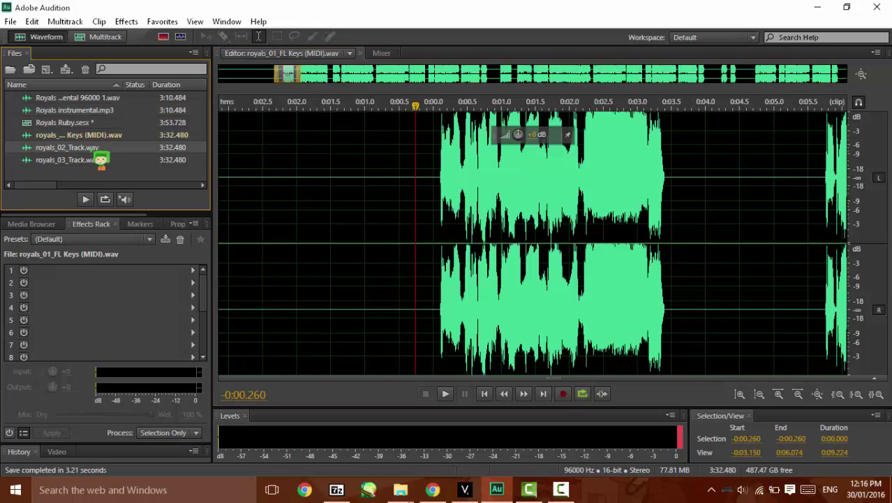
Open royals_02_Track.wav, select all of it and apply the Multiband Compressor with the Internet Delivery preset.
double_click(99, 155)
double_click(324, 163)
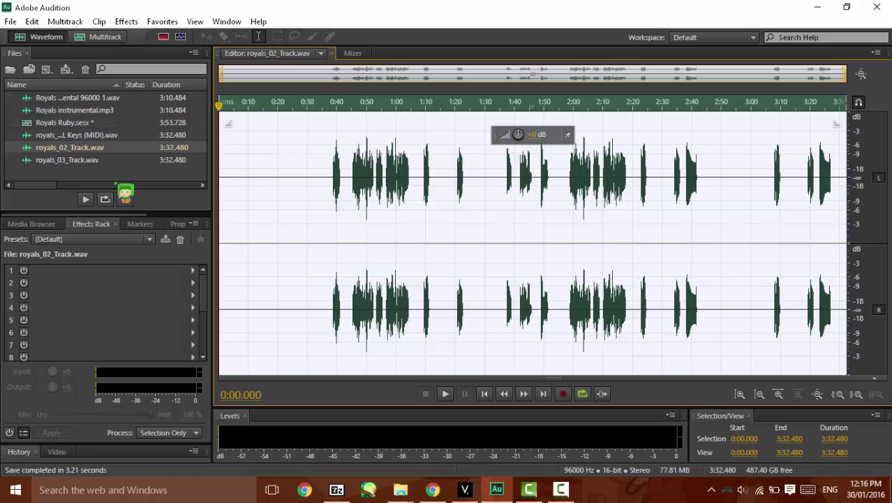
left_click(126, 20)
mouse_move(99, 225)
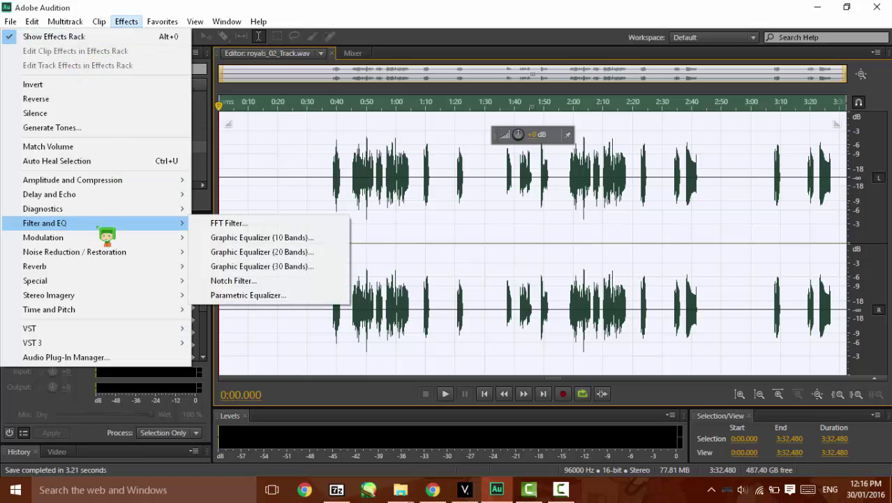
mouse_move(128, 182)
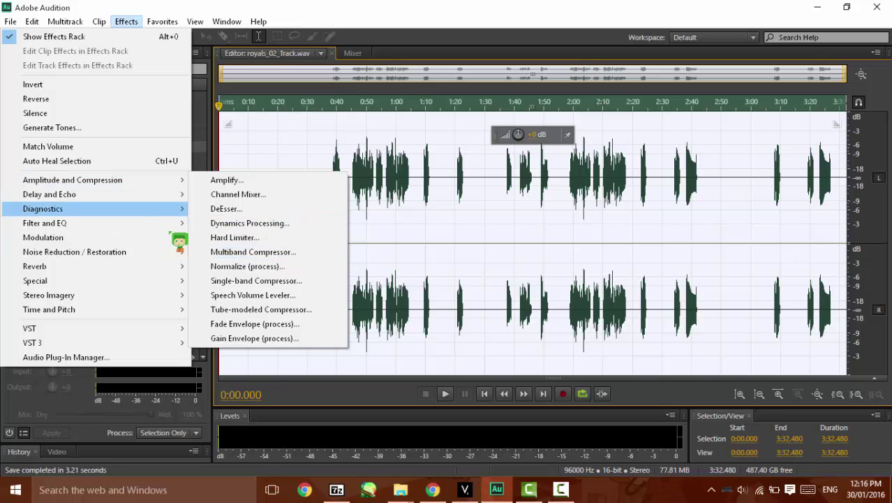
left_click(264, 253)
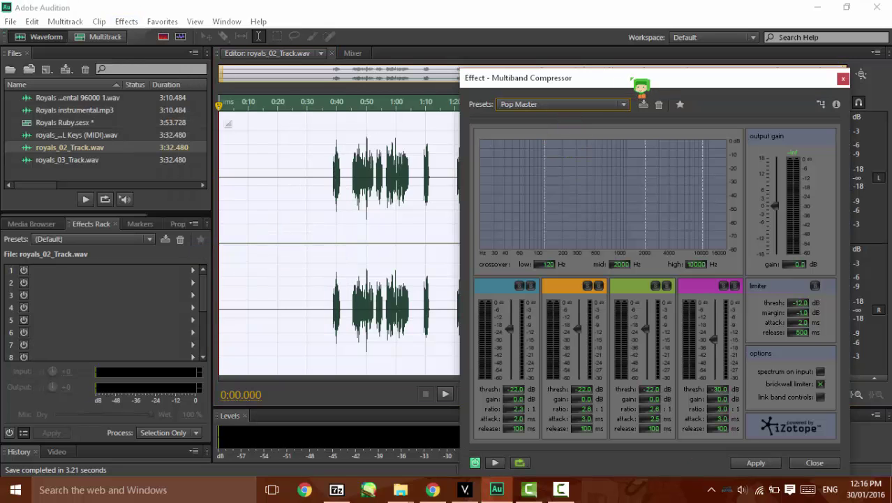
left_click_drag(641, 85, 572, 18)
left_click(551, 36)
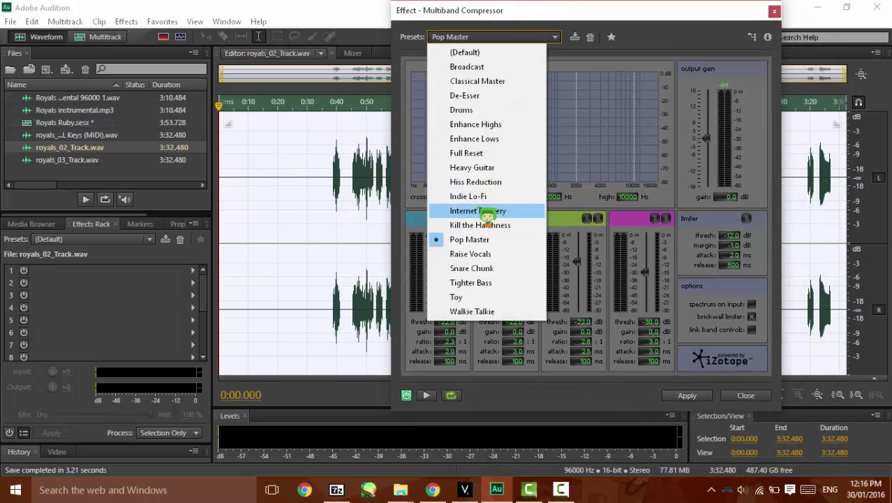
left_click(487, 212)
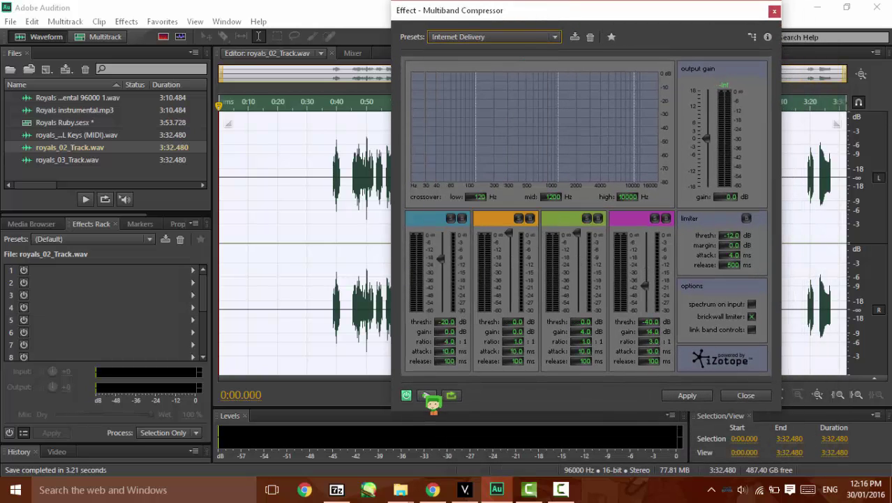
left_click(686, 395)
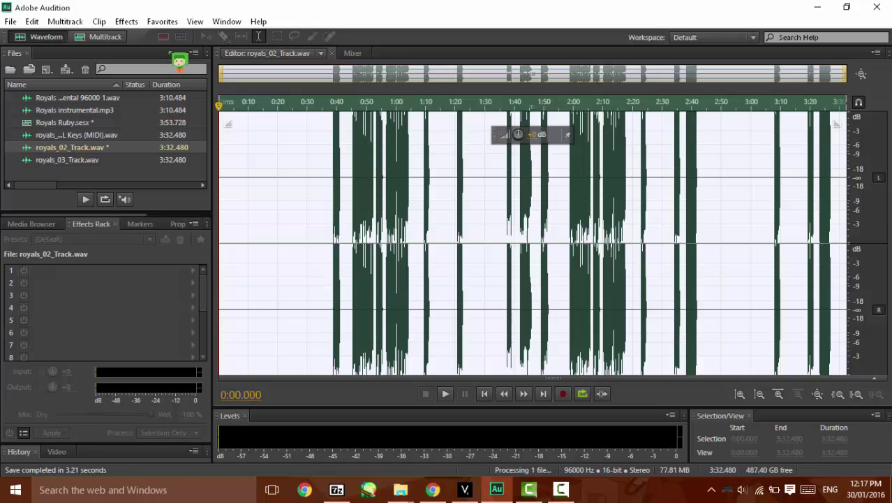
Normalize the whole of royals_02_Track.wav to 100%, treating all channels equally.
left_click(165, 22)
mouse_move(126, 22)
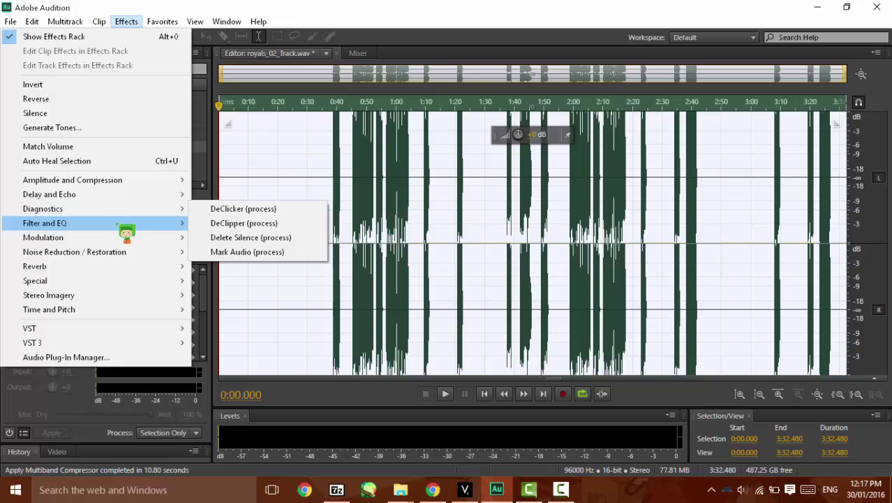
mouse_move(129, 234)
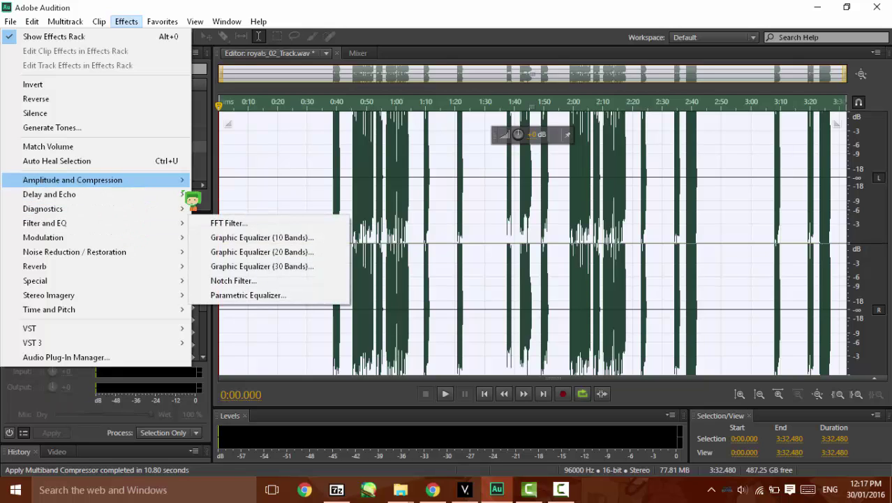
mouse_move(175, 182)
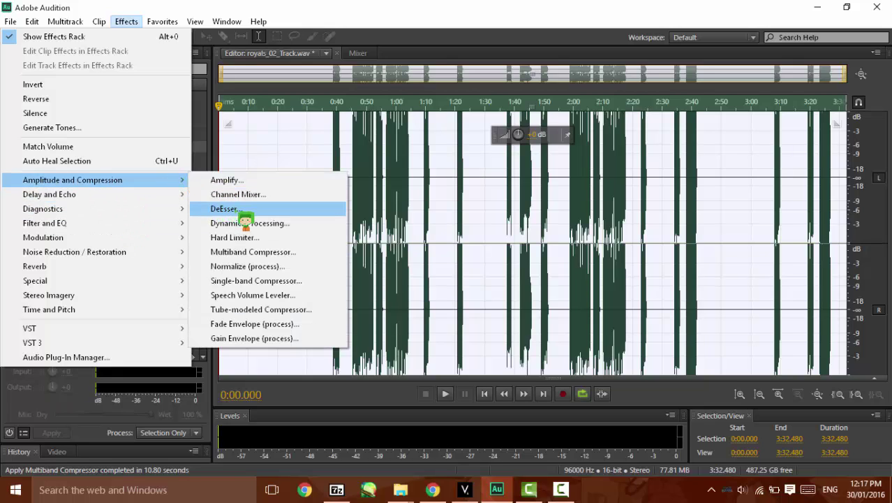
left_click(260, 268)
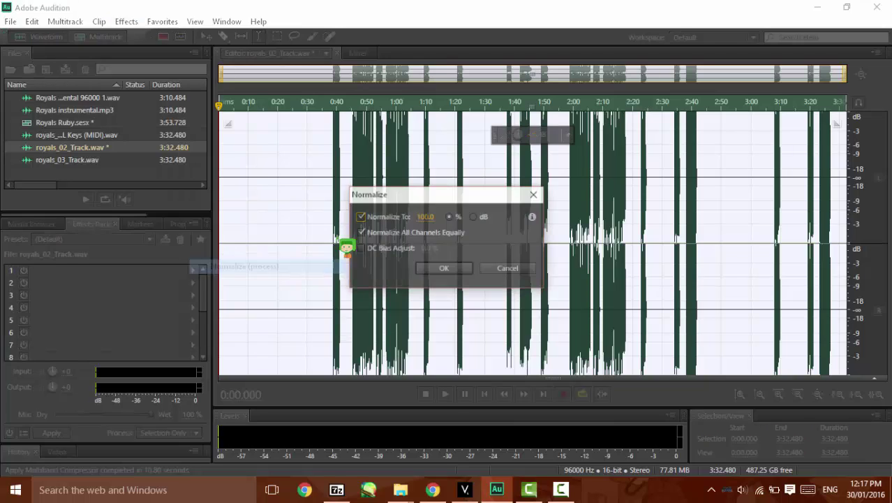
left_click(446, 269)
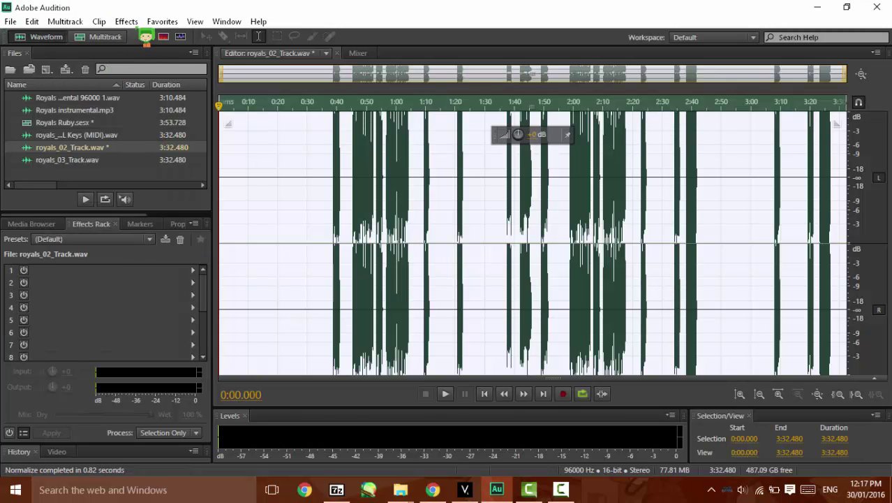
Open the 30-band Graphic Equalizer on royals_02_Track.wav and choose the Bkg. Vocal - Separate from Lead Vocal preset.
left_click(126, 21)
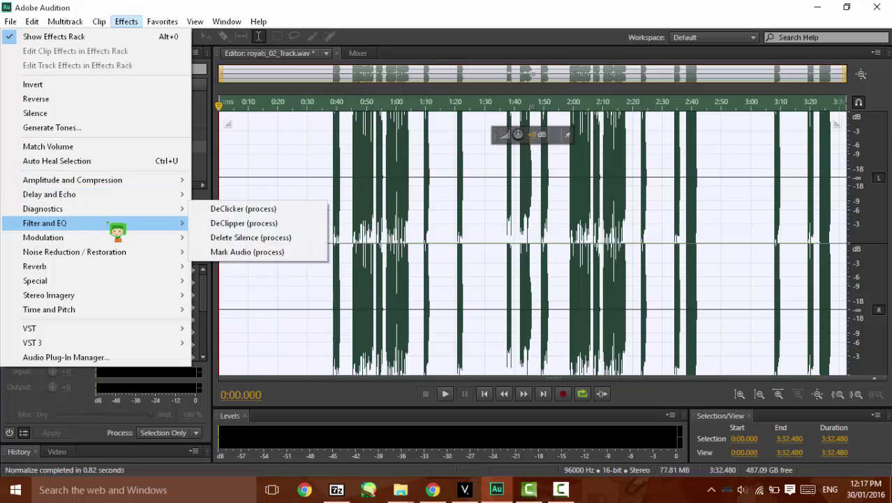
mouse_move(118, 232)
left_click(235, 266)
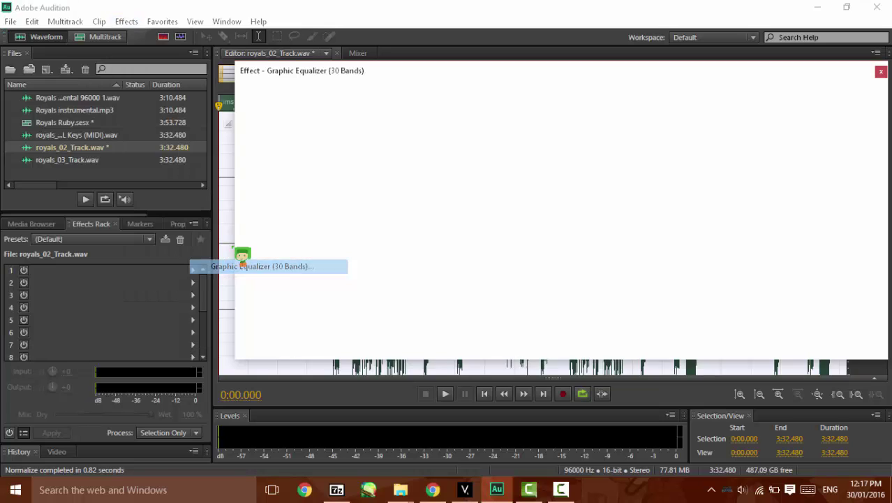
left_click(285, 97)
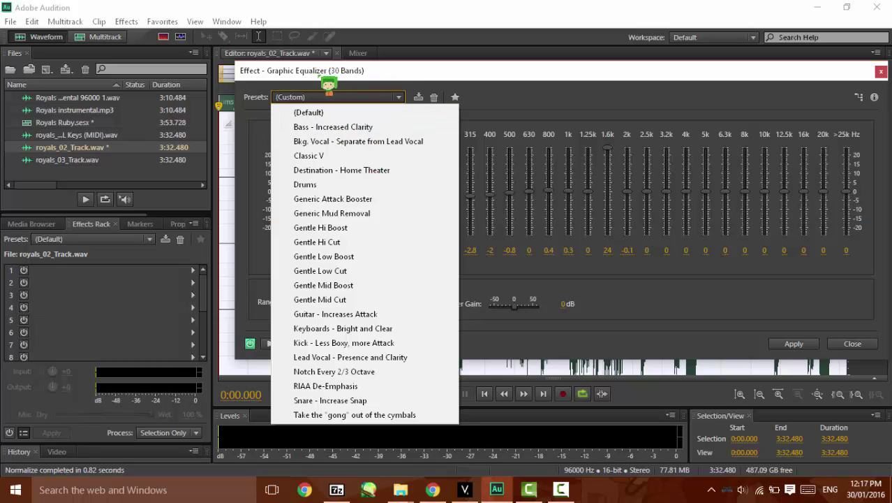
left_click(383, 143)
Place the playhead at about 0:36, just before the first vocal phrase, and preview the track through the equalizer.
left_click_drag(434, 86, 434, 249)
left_click(326, 105)
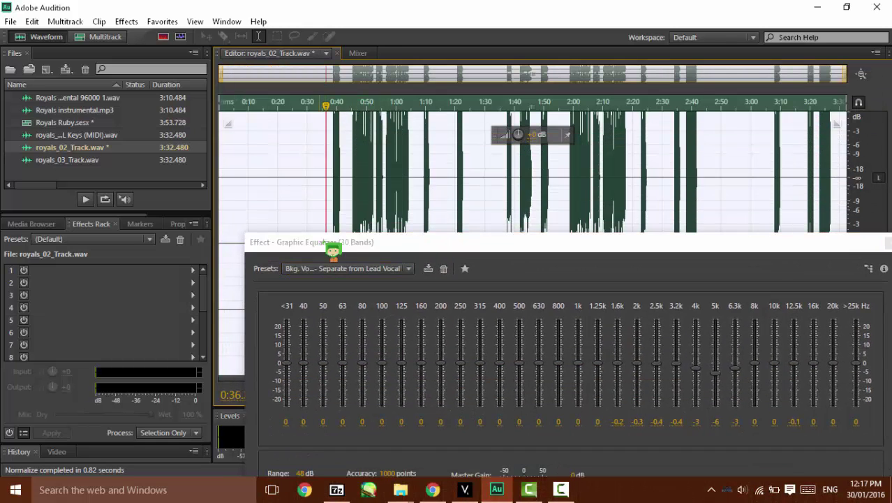
left_click_drag(344, 247, 220, 116)
mouse_move(335, 230)
left_mouse_down()
mouse_move(336, 188)
mouse_move(344, 238)
left_mouse_up()
left_click(155, 383)
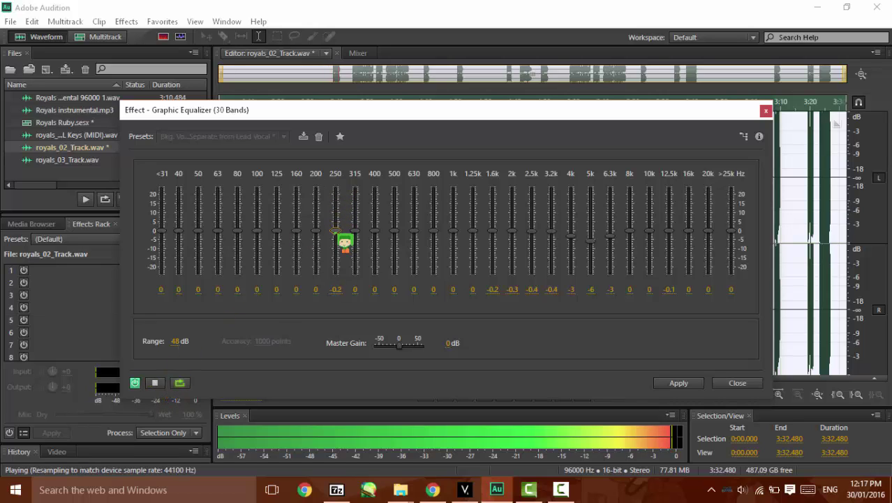
Reset the equalizer's 250 Hz band to 0 dB and apply the equalizer to the second vocal track.
left_click_drag(344, 241, 344, 240)
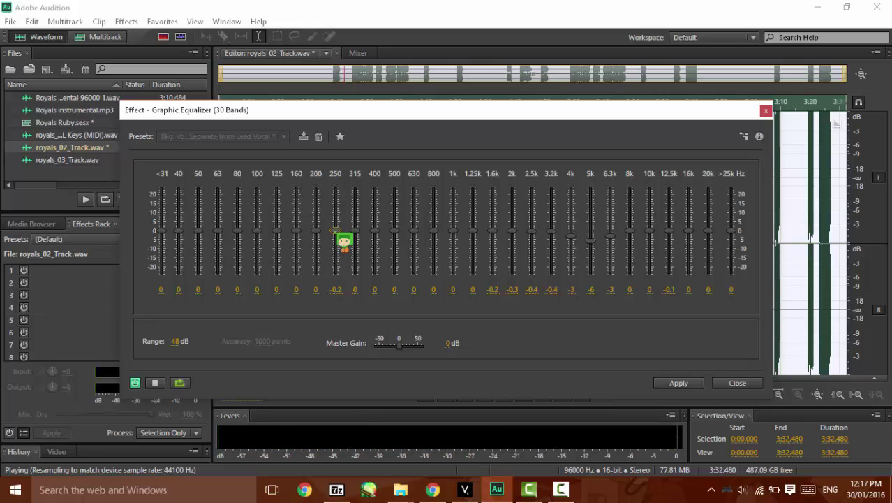
left_click(334, 289)
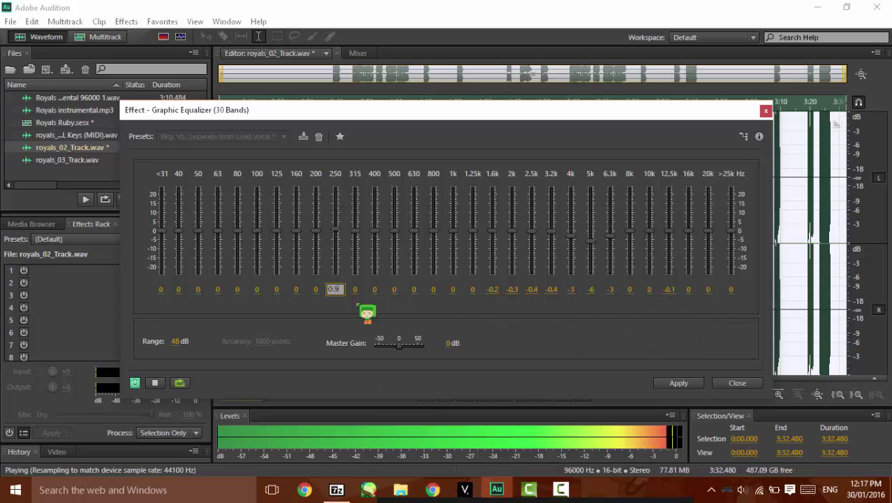
type("0")
key("Return")
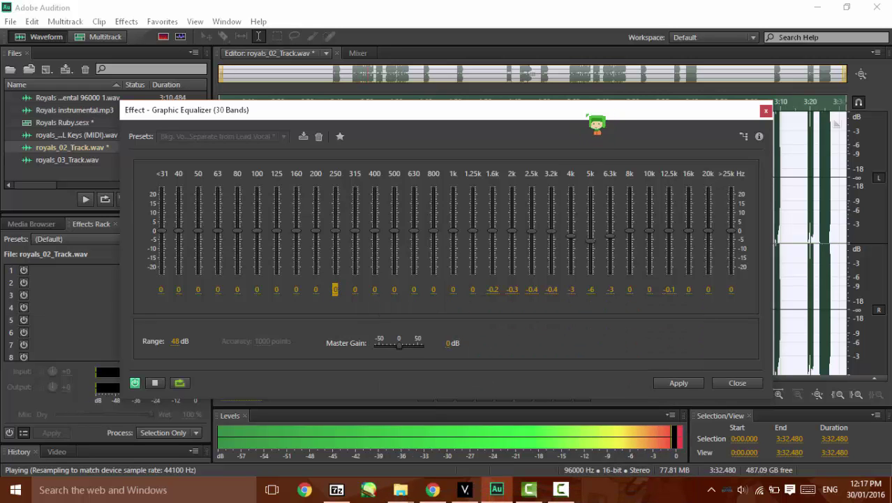
left_click_drag(597, 126, 563, 175)
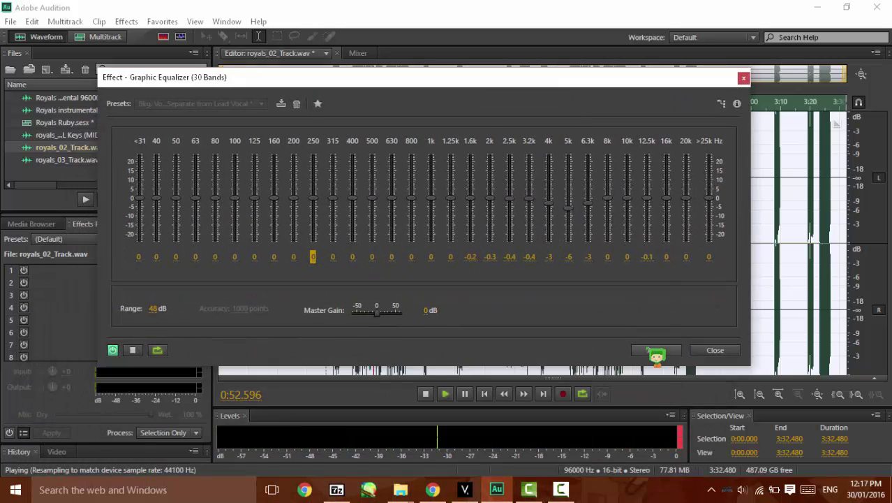
left_click(657, 352)
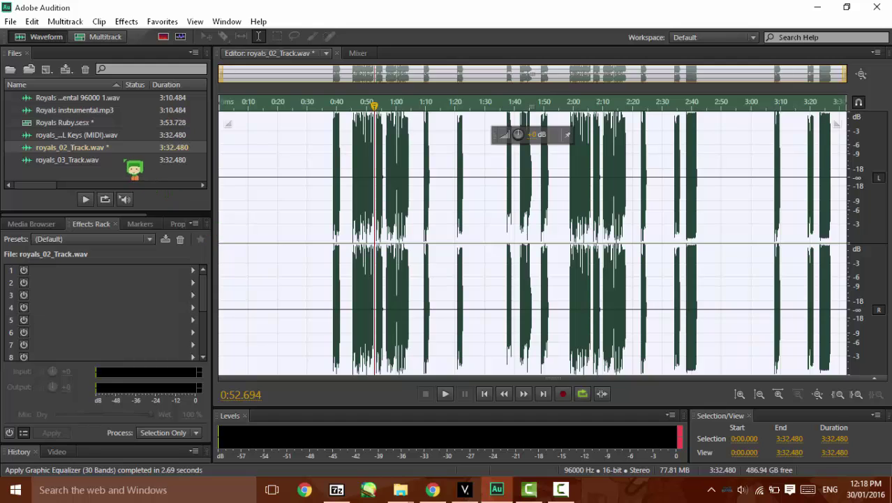
Open royals_03_Track.wav, select all of it and apply the Multiband Compressor with the Internet Delivery preset.
left_click(143, 162)
double_click(143, 162)
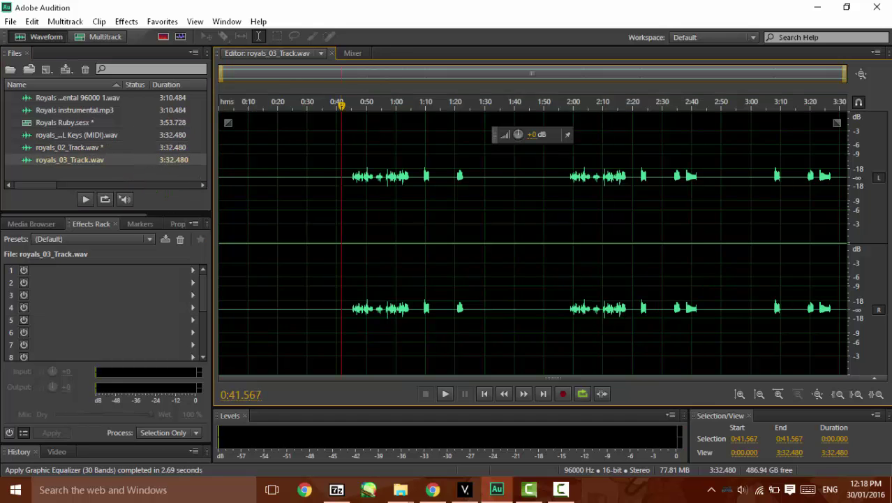
double_click(341, 190)
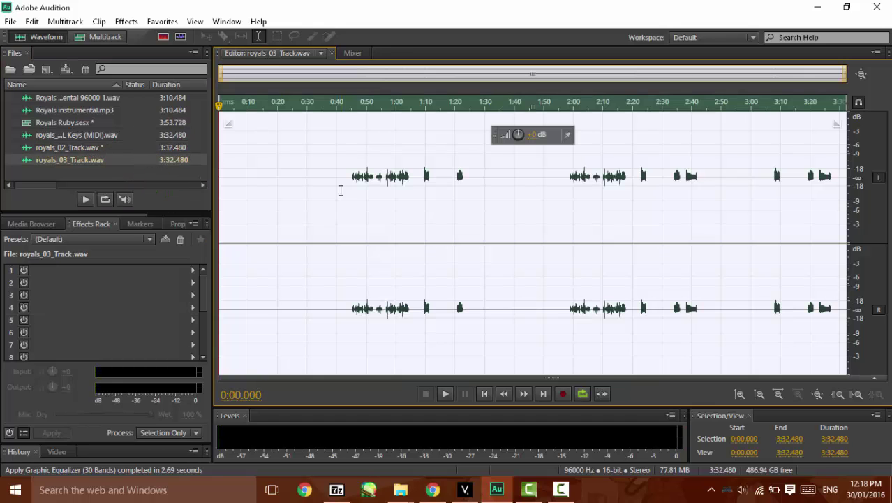
left_click(126, 20)
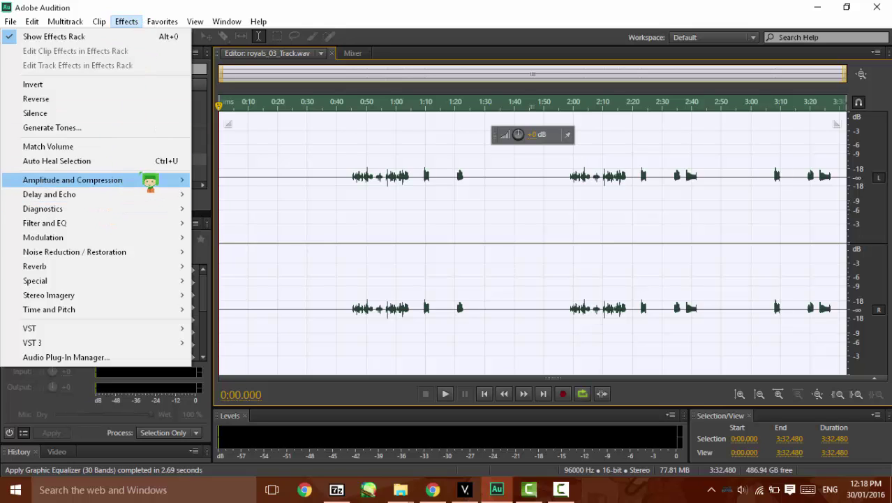
mouse_move(155, 183)
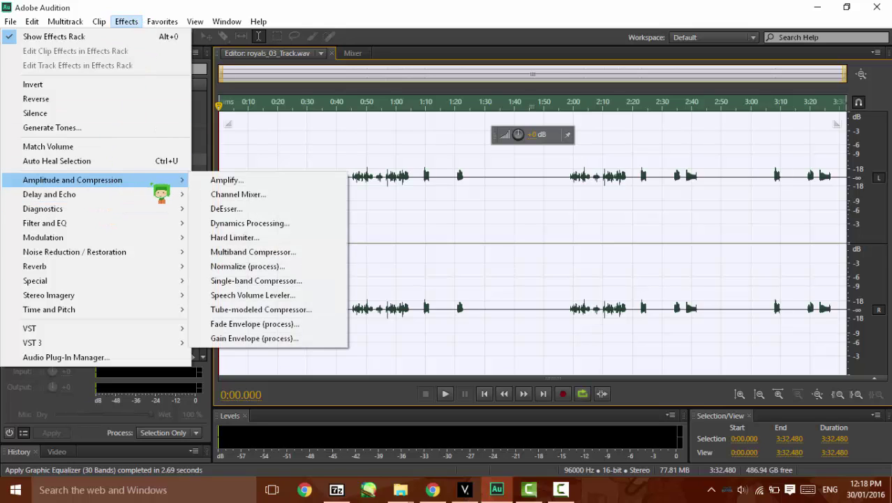
left_click(282, 253)
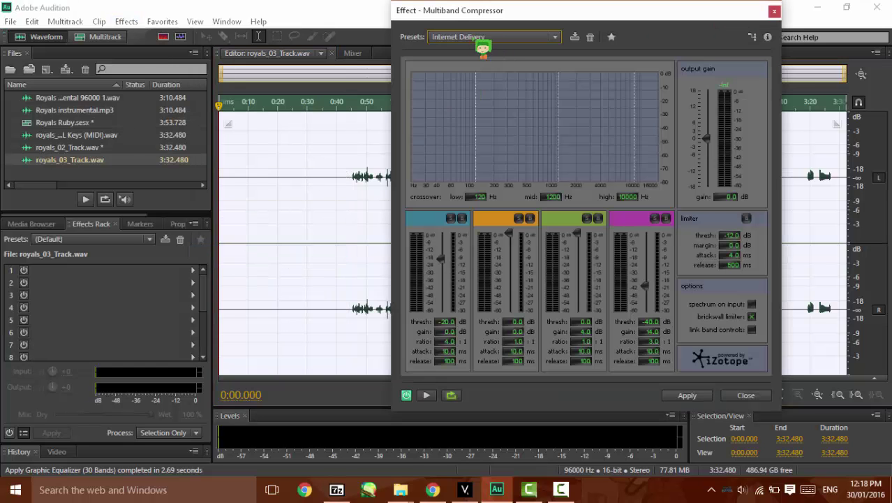
left_click(687, 395)
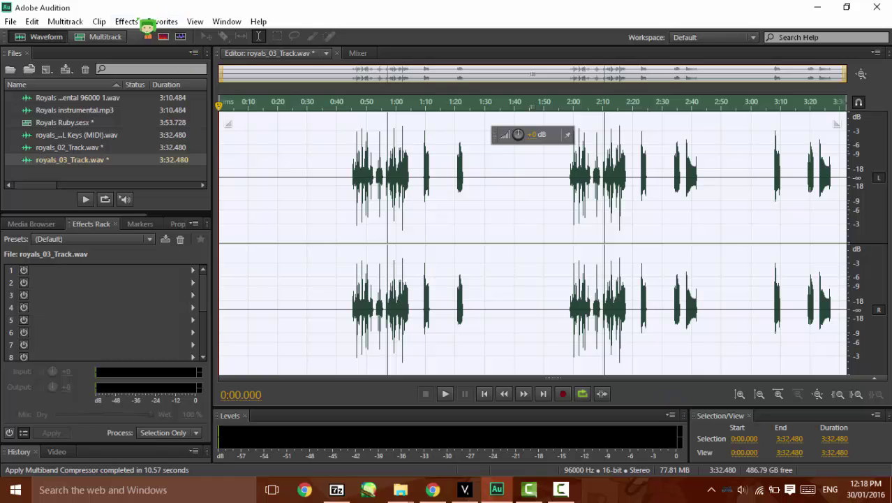
left_click(139, 22)
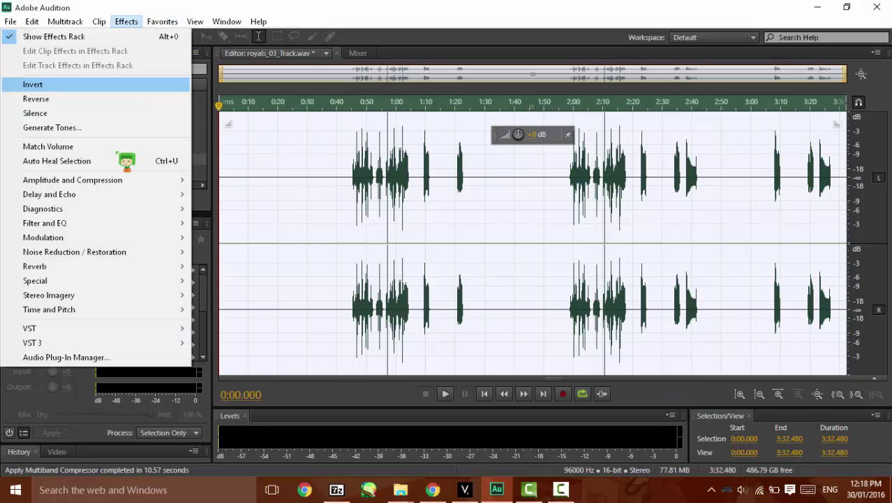
mouse_move(160, 183)
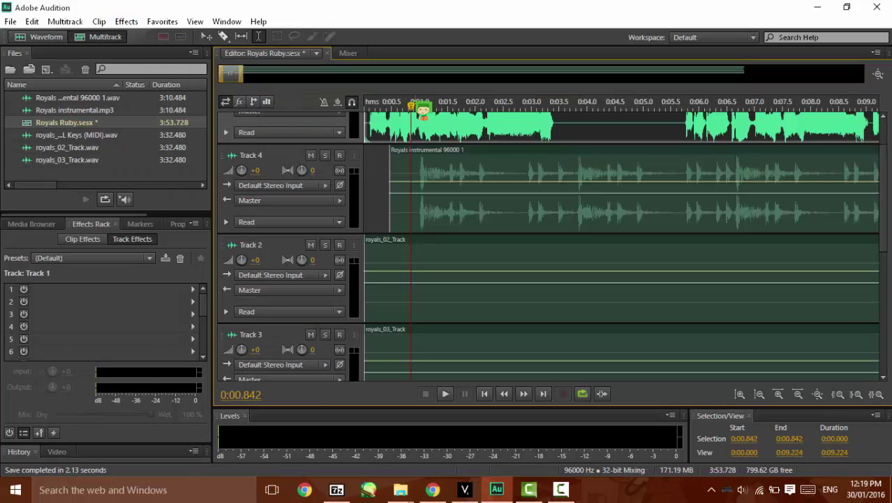
Play the Royals Ruby.sesx multitrack mix from the start to compare the vocal level with the instrumental.
left_click_drag(414, 108, 344, 109)
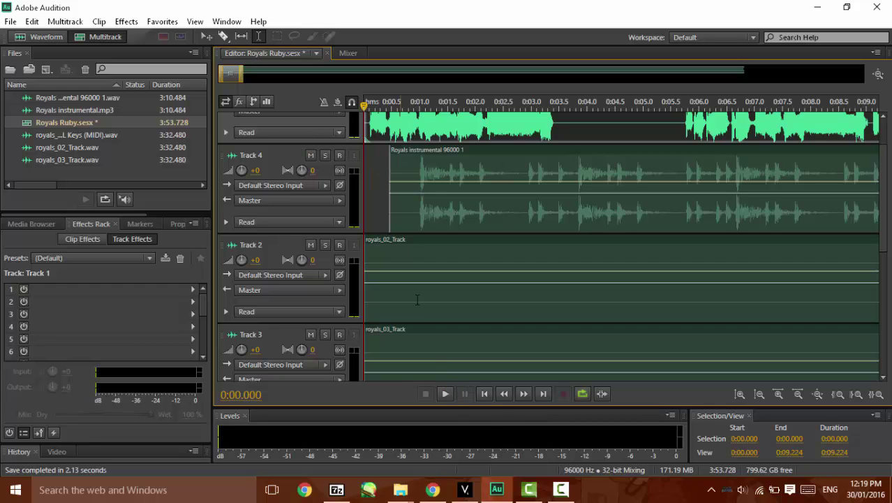
left_click(444, 394)
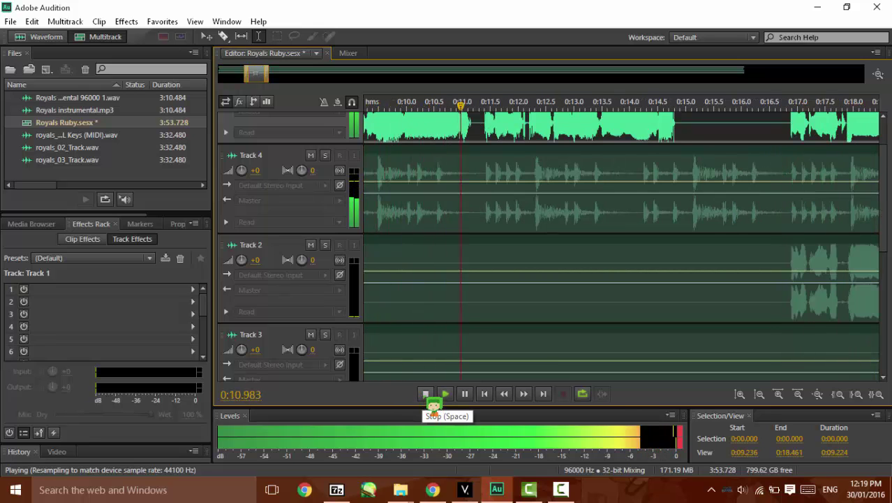
left_click(425, 393)
scroll(885, 210, "up", 2)
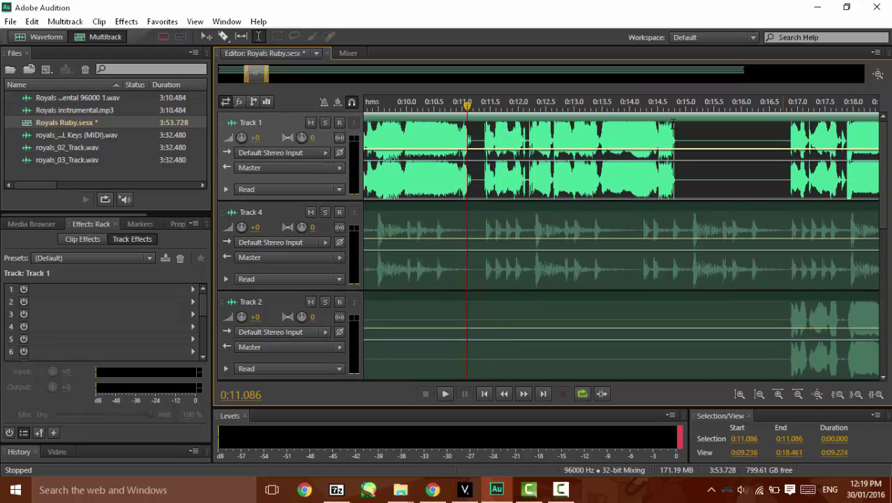
left_click_drag(448, 104, 267, 128)
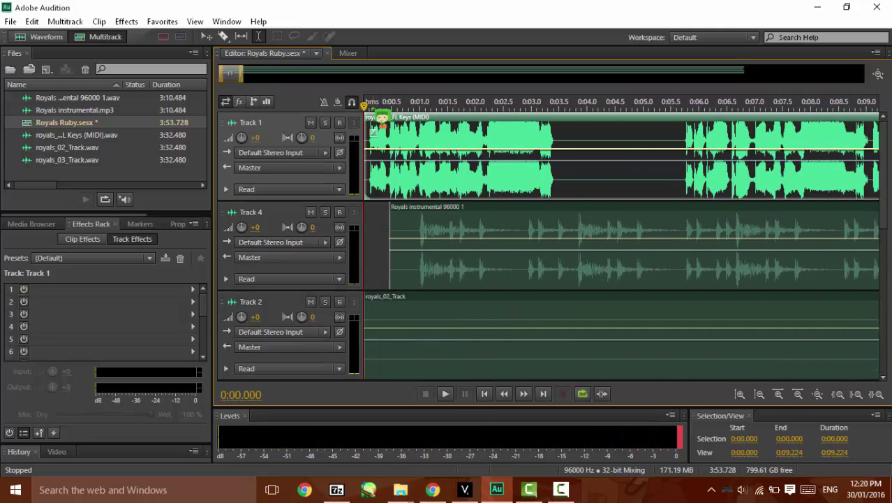
left_click_drag(371, 106, 314, 215)
left_click(445, 393)
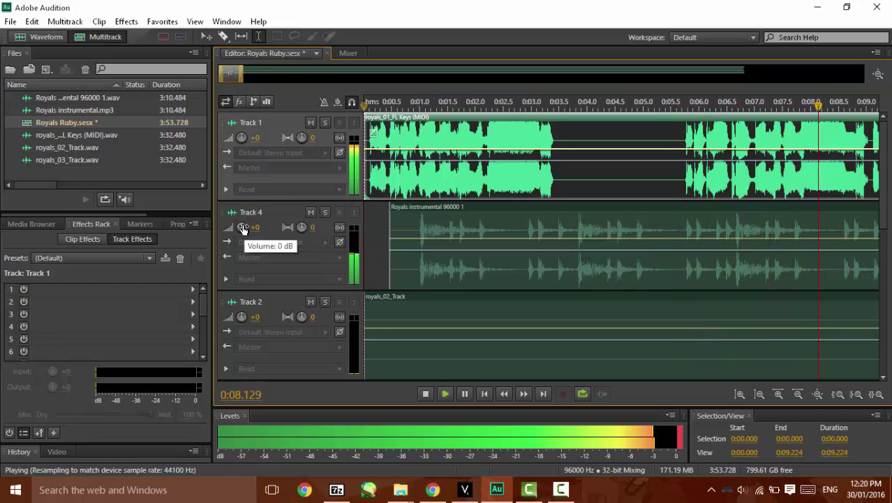
Raise the volume of the instrumental on Track 4 to +5.7 dB, checking the balance during playback.
left_click_drag(242, 228, 259, 226)
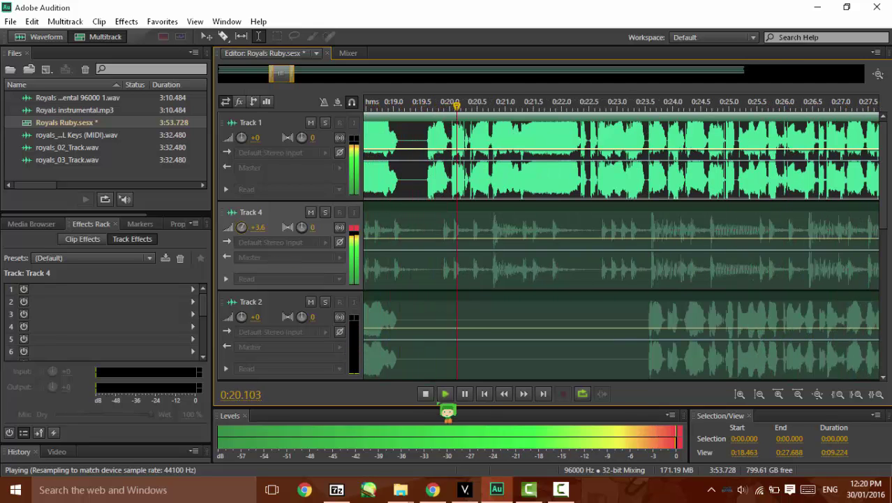
left_click(426, 393)
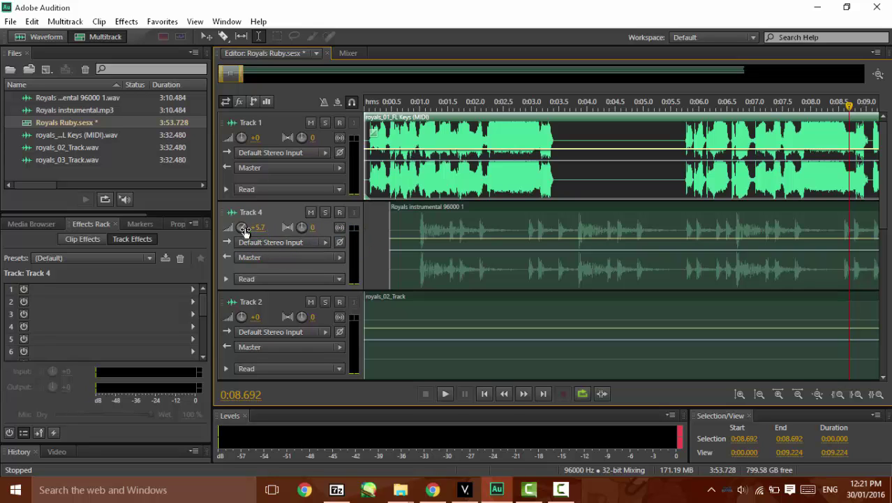
mouse_move(242, 230)
left_click_drag(257, 226, 287, 227)
View the royals_01_FL Keys (MIDI) clip from Track 1 in the waveform editor and return to the multitrack session.
left_click(393, 137)
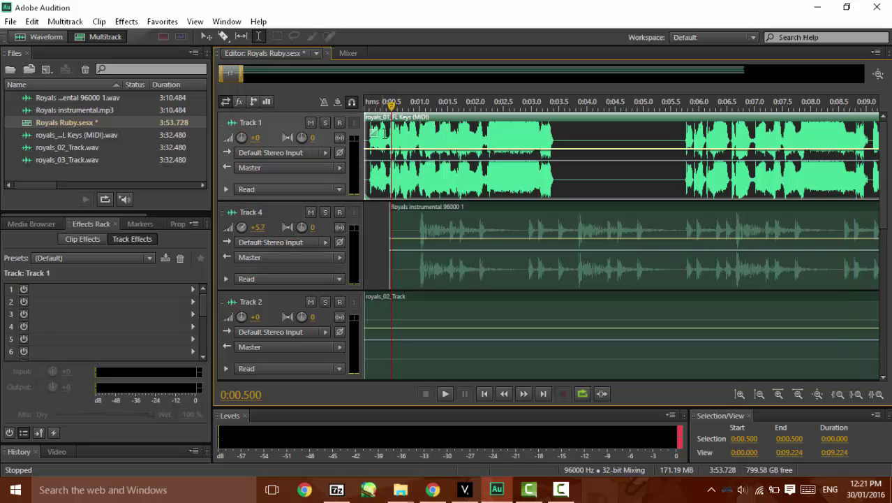
double_click(384, 133)
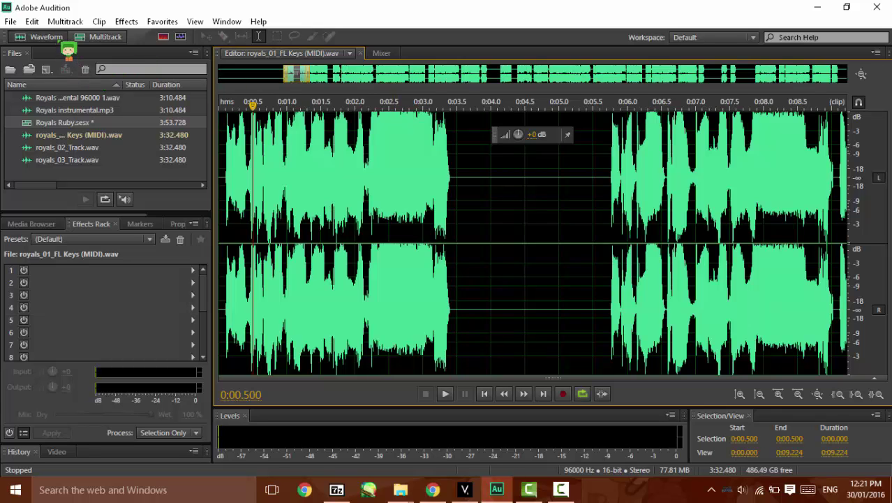
left_click(98, 36)
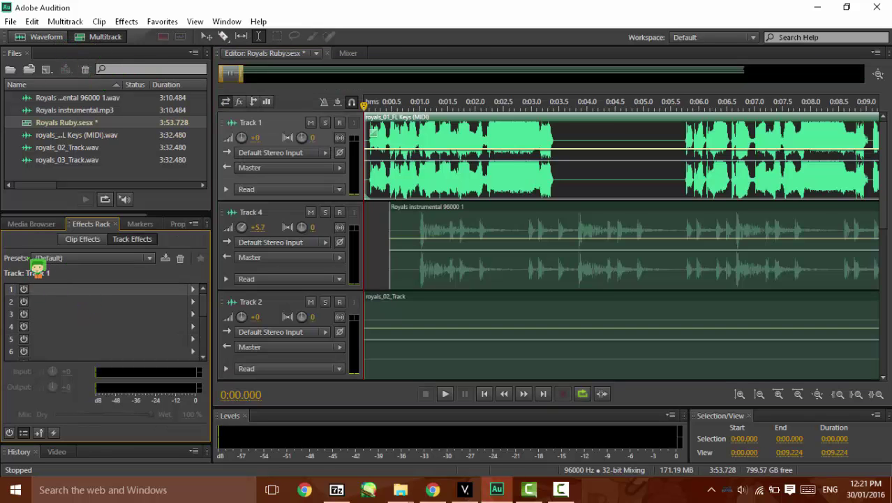
left_click(39, 224)
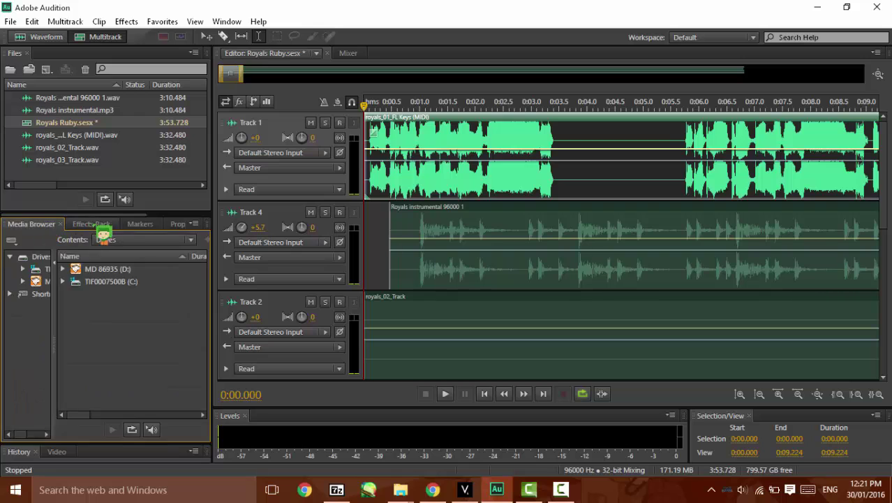
left_click(94, 224)
left_click(39, 224)
left_click(91, 224)
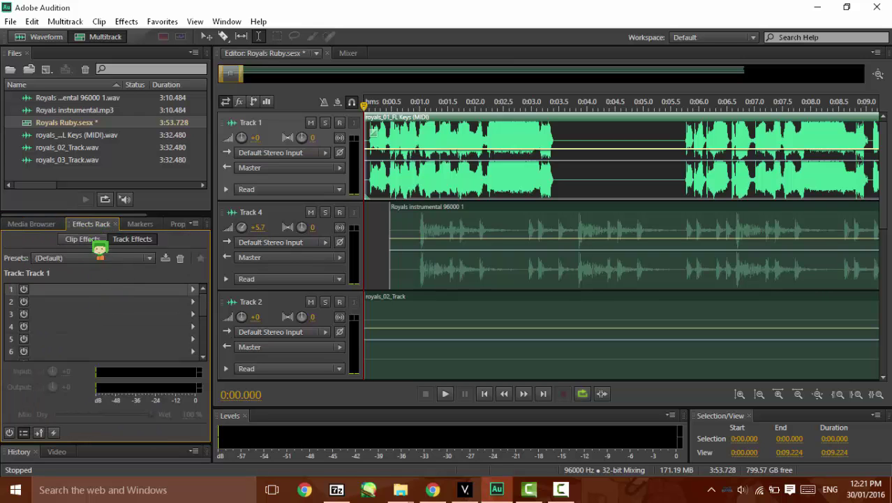
Add a Studio Reverb with the Vocal Reverb (large) preset to the first effect slot of Track 1.
left_click(196, 289)
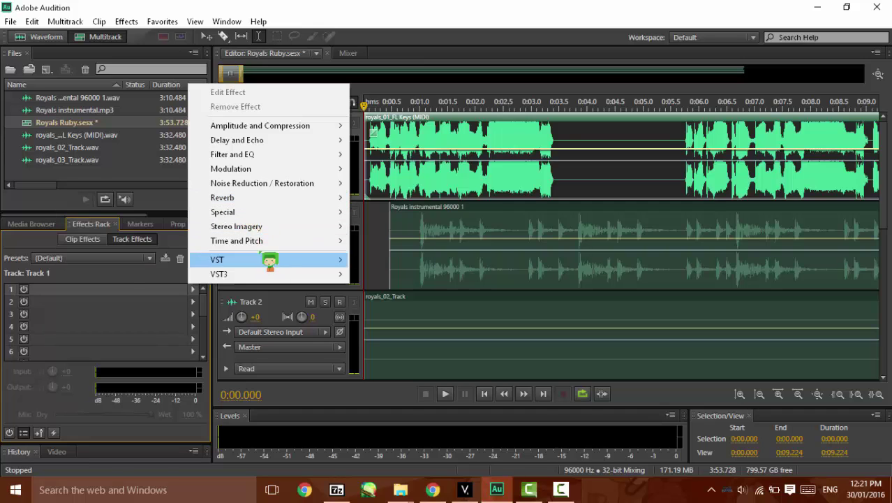
mouse_move(241, 203)
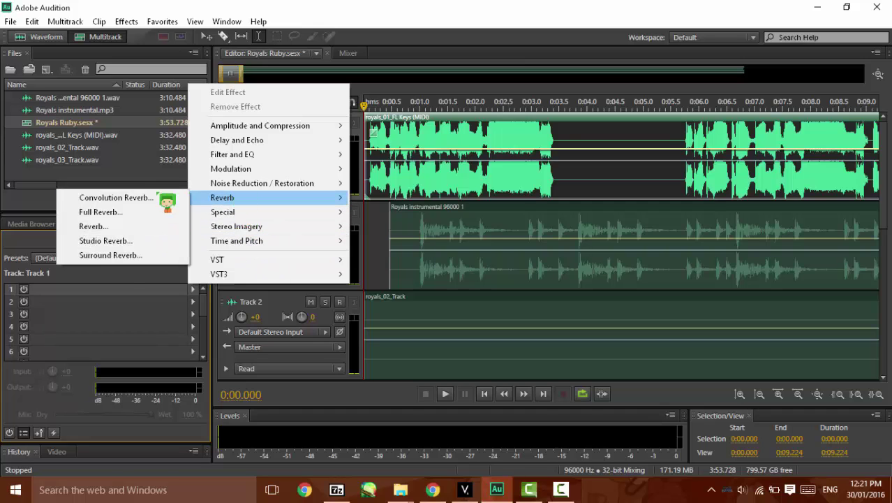
left_click(140, 241)
left_click_drag(397, 89, 653, 45)
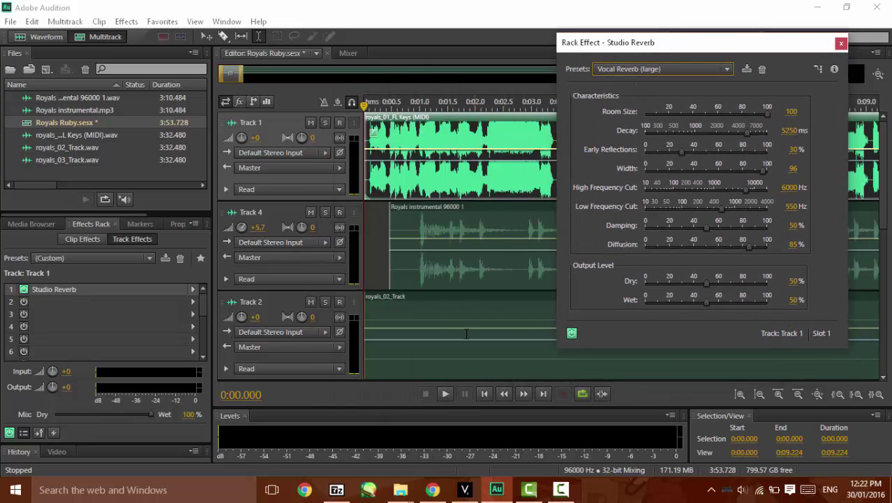
Play the mix with the large vocal reverb on Track 1, toggling the effect's bypass to compare the sound.
left_click(447, 395)
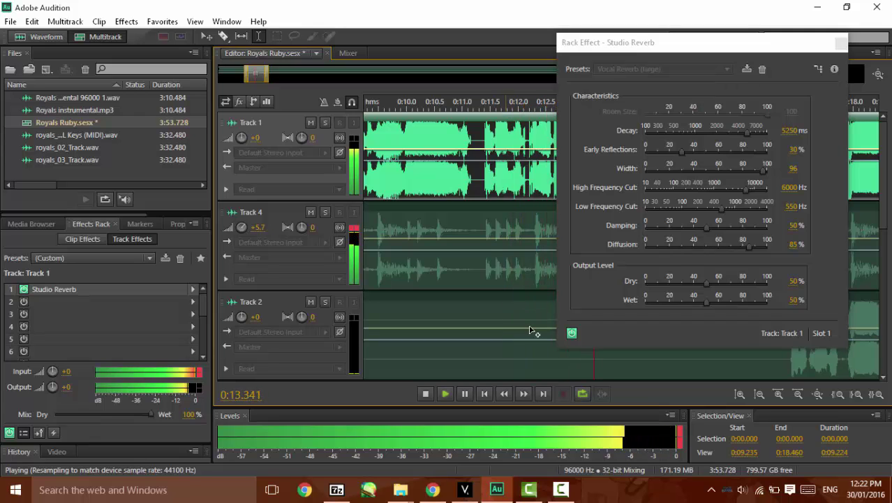
left_click(575, 342)
left_click(441, 395)
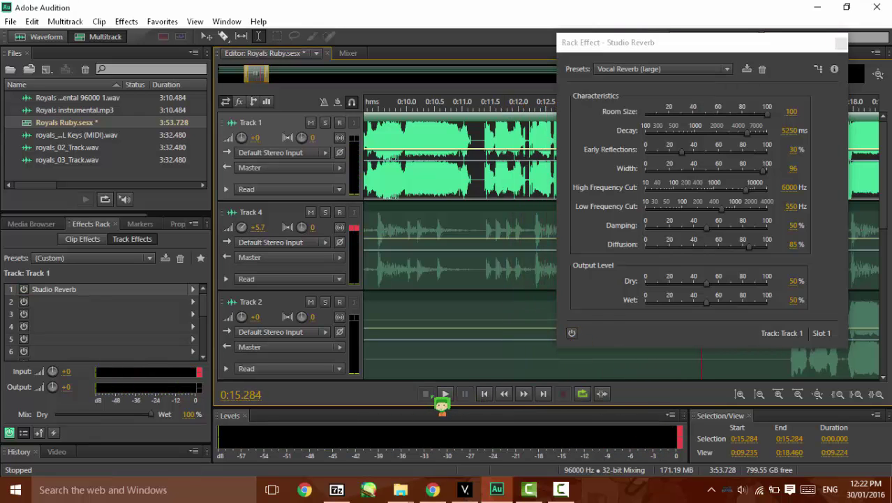
left_click(572, 333)
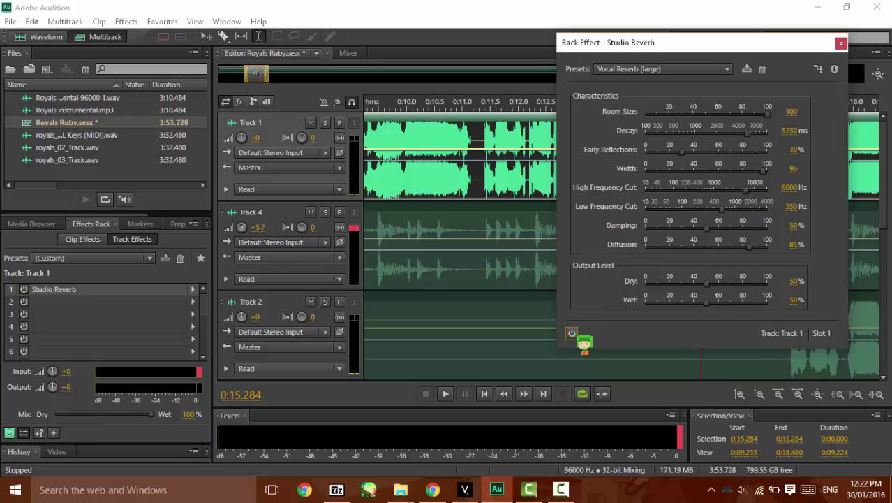
Switch Track 1's Studio Reverb to the Vocal Reverb (small) preset, audition it in the mix and close the effect's settings.
left_click(671, 69)
left_click(647, 286)
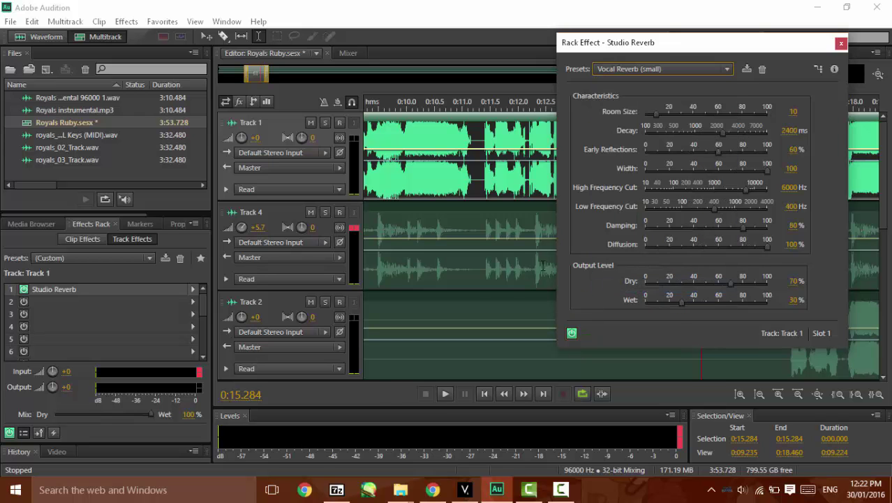
left_click(447, 396)
left_click_drag(654, 56, 588, 81)
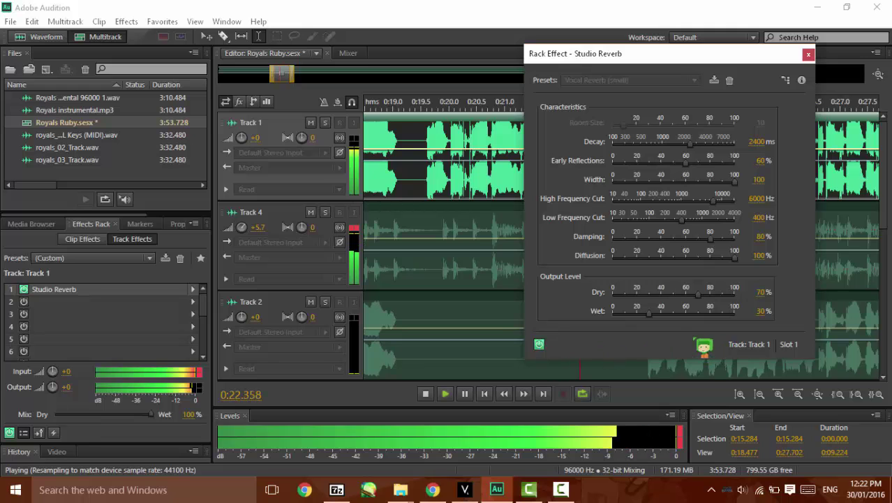
left_click(808, 54)
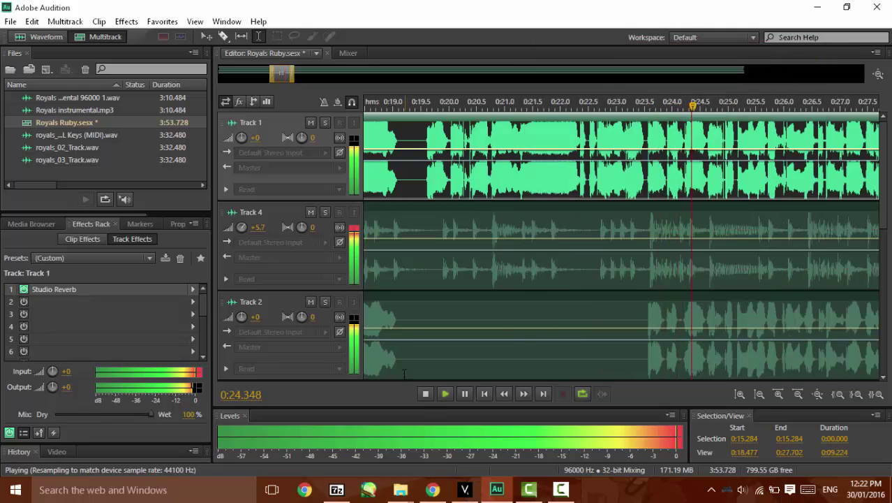
Stop playback and return the playhead to the start of the Royals Ruby.sesx session.
left_click(425, 394)
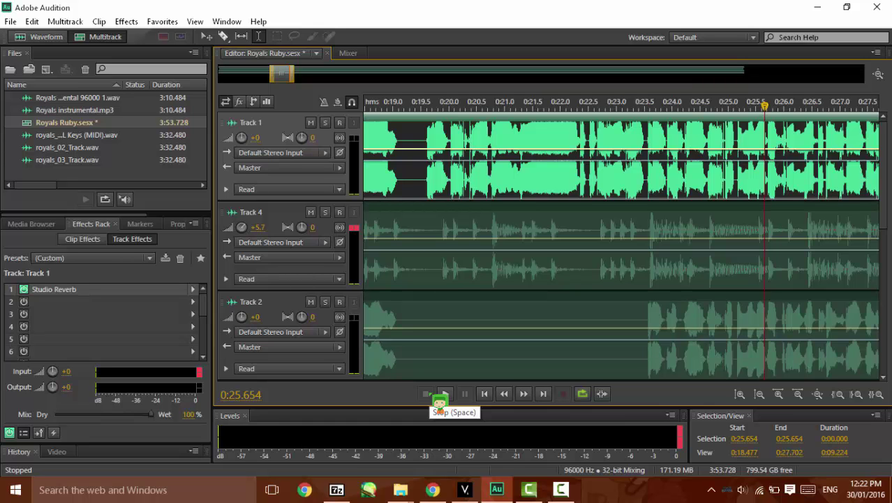
left_click(479, 101)
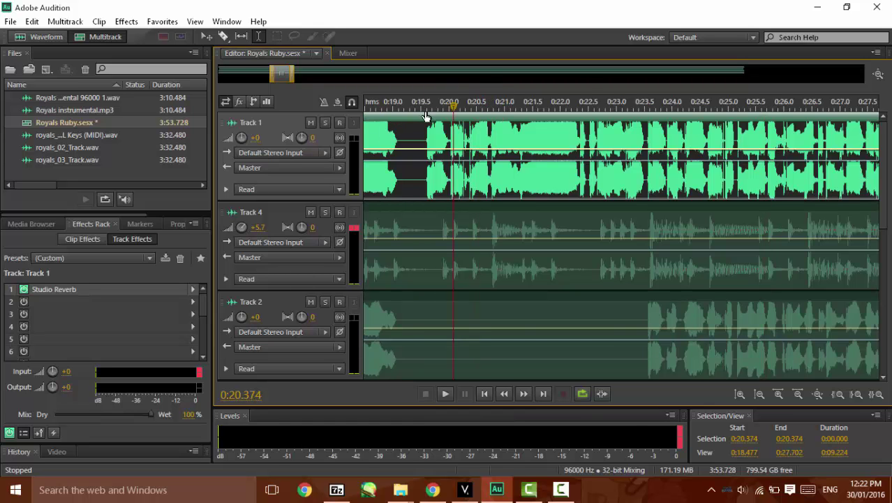
left_click_drag(426, 116, 262, 193)
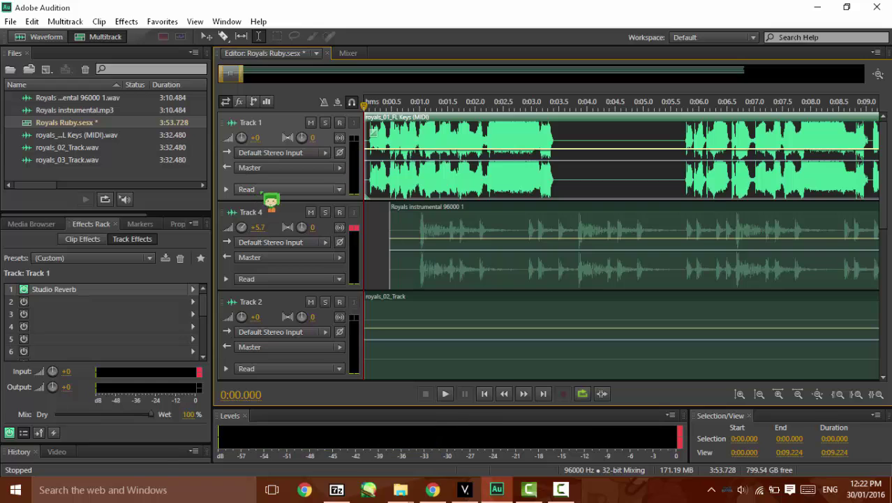